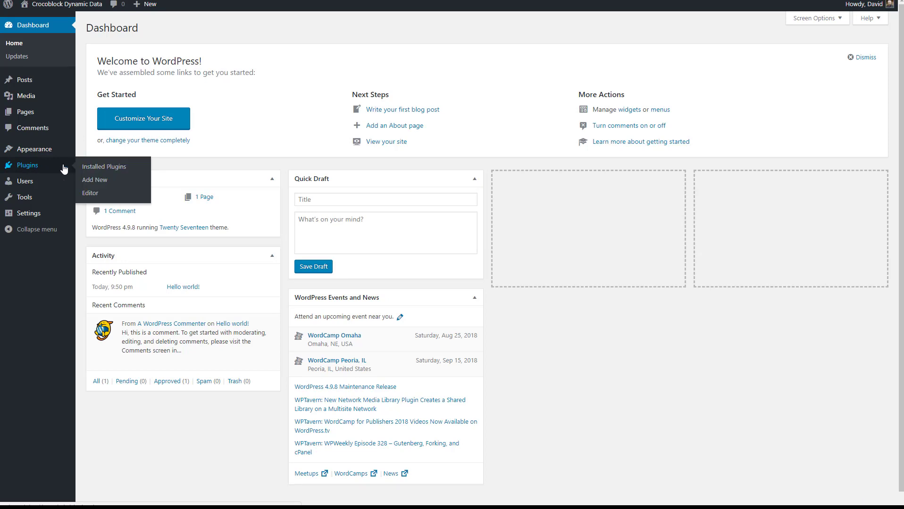
Delete both preinstalled plugins, Akismet Anti-Spam and Hello Dolly, with a single bulk action
click(32, 169)
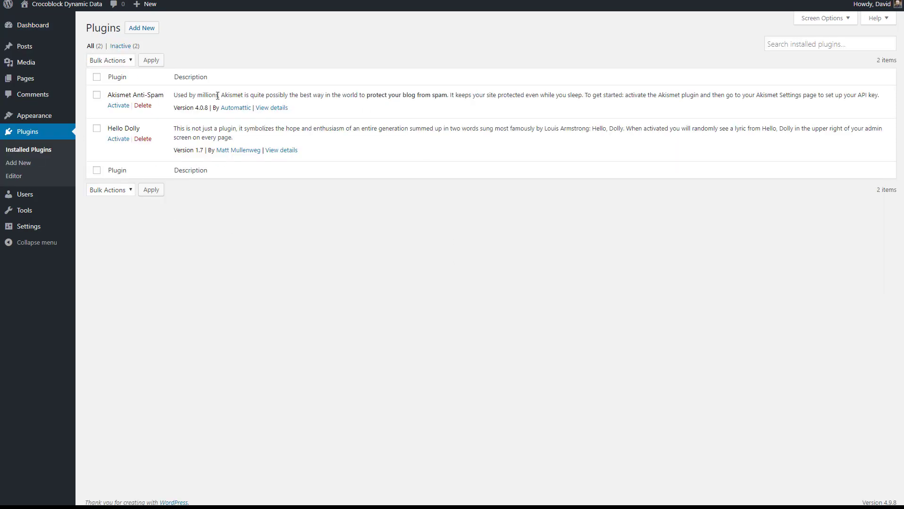
click(96, 76)
click(111, 61)
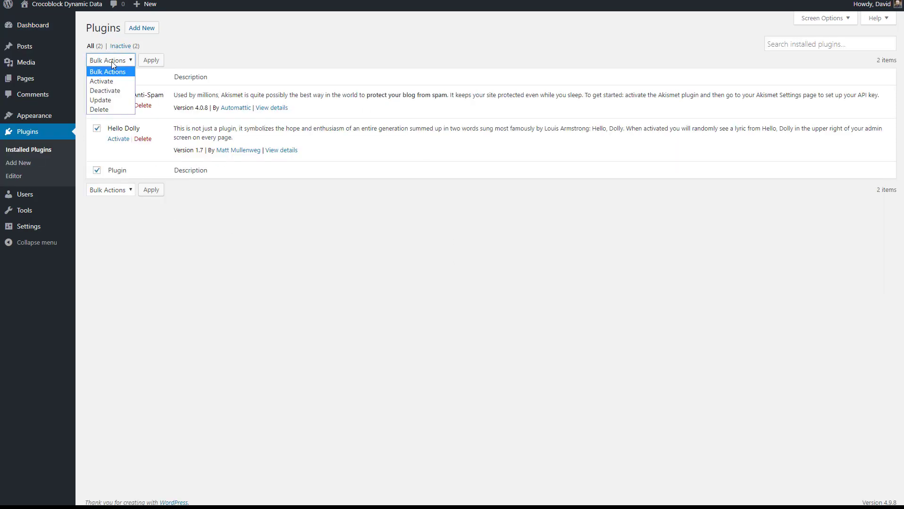
click(106, 109)
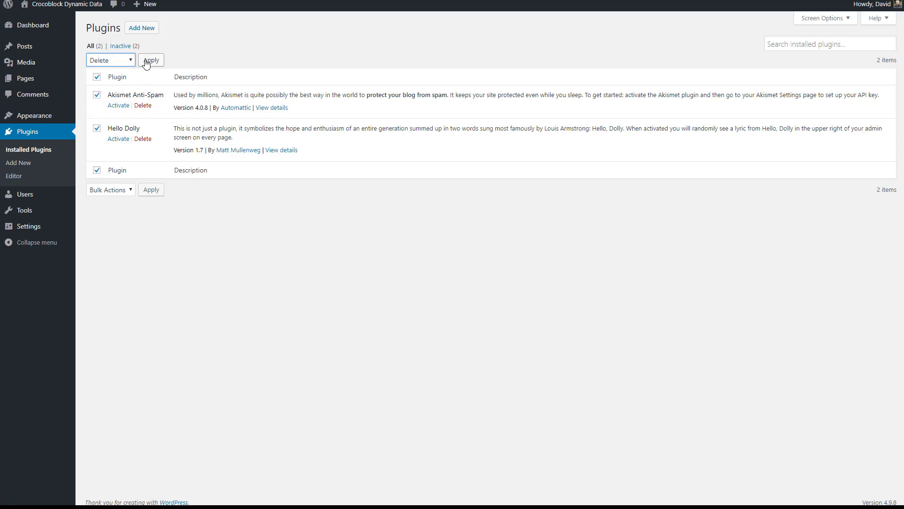
click(150, 60)
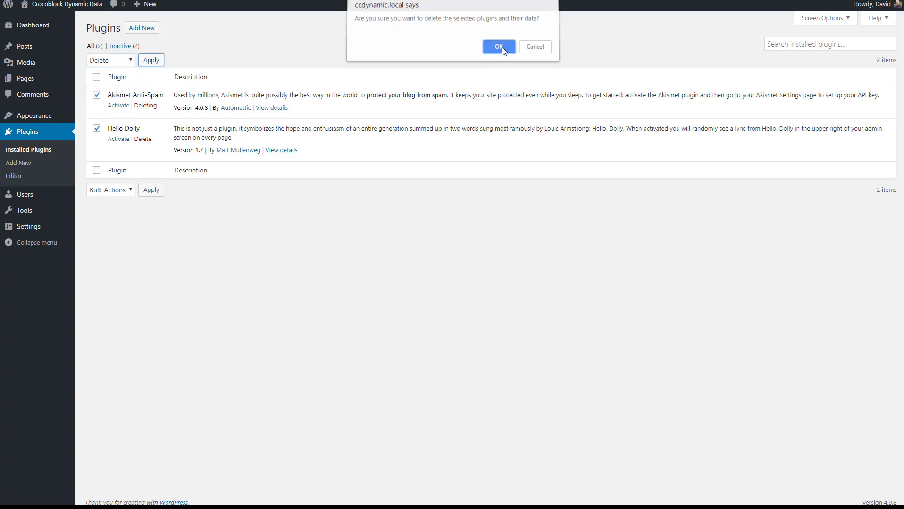
click(499, 49)
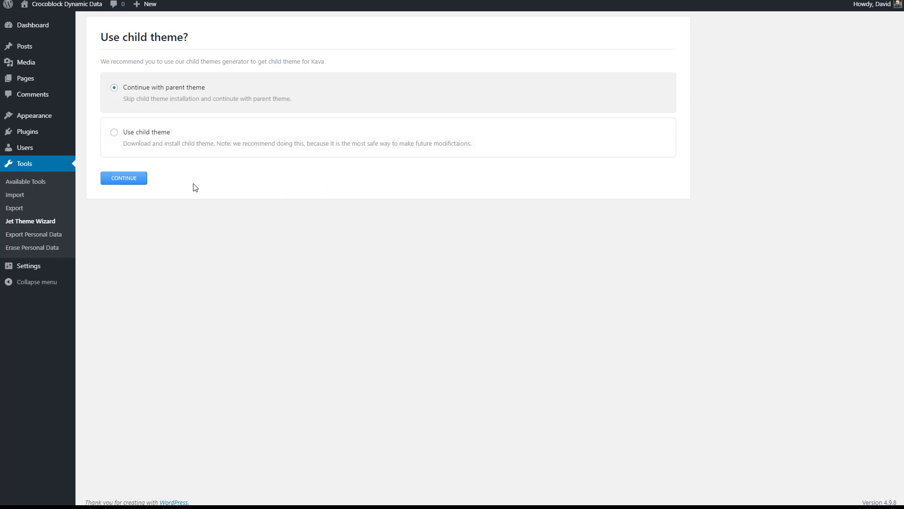
Continue the theme setup with the parent theme and start installing the Kava Light skin
click(134, 181)
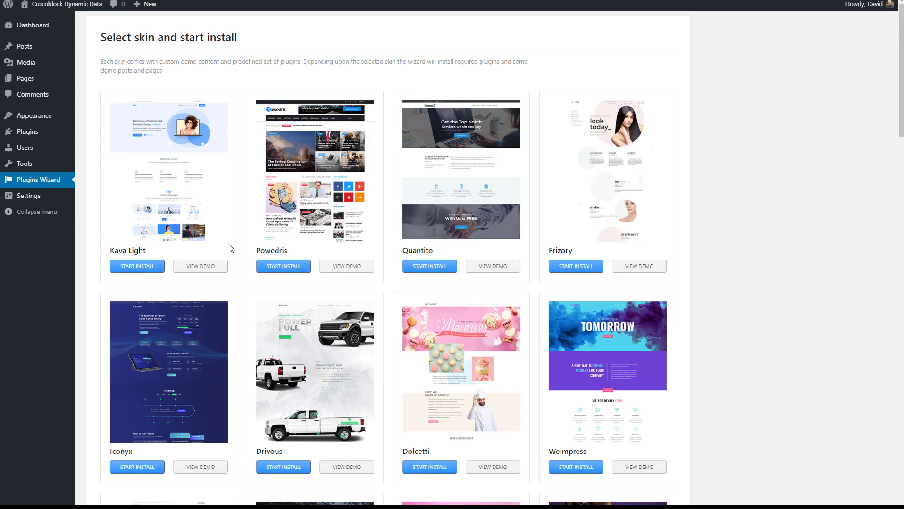
scroll(231, 249, down, 3)
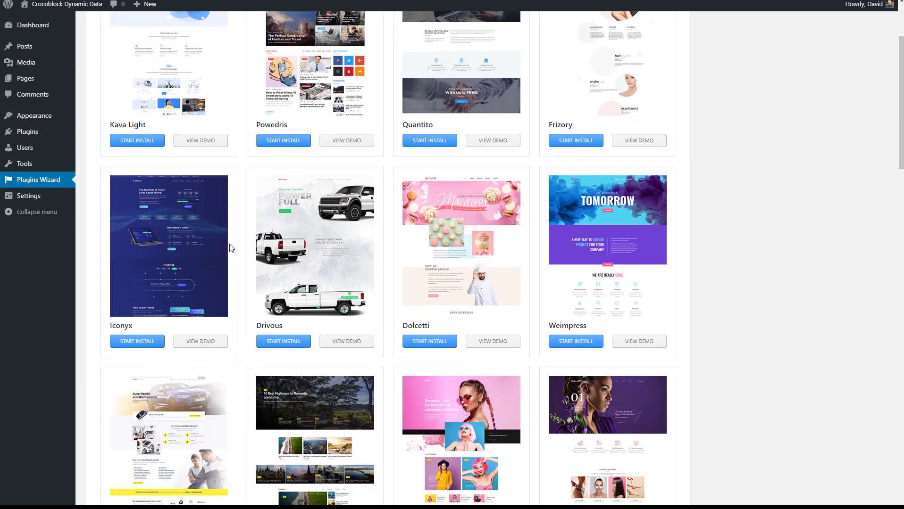
scroll(231, 249, up, 3)
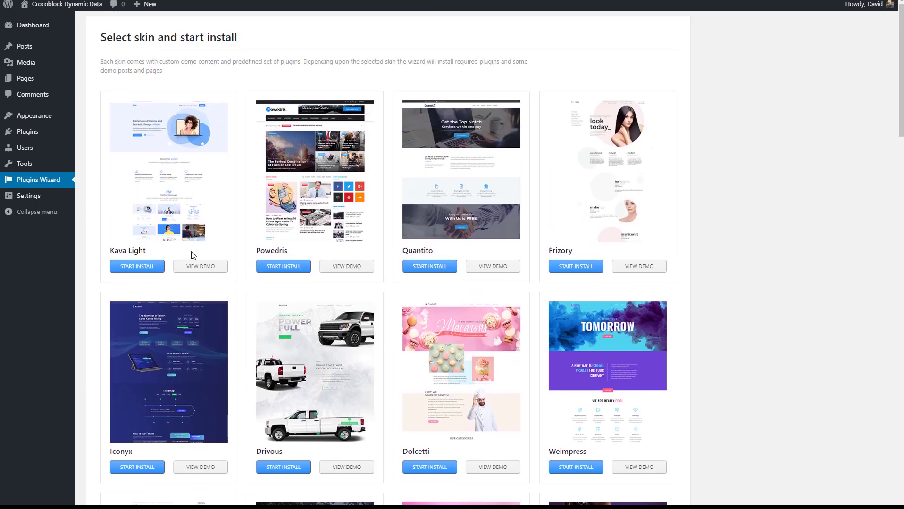
click(148, 269)
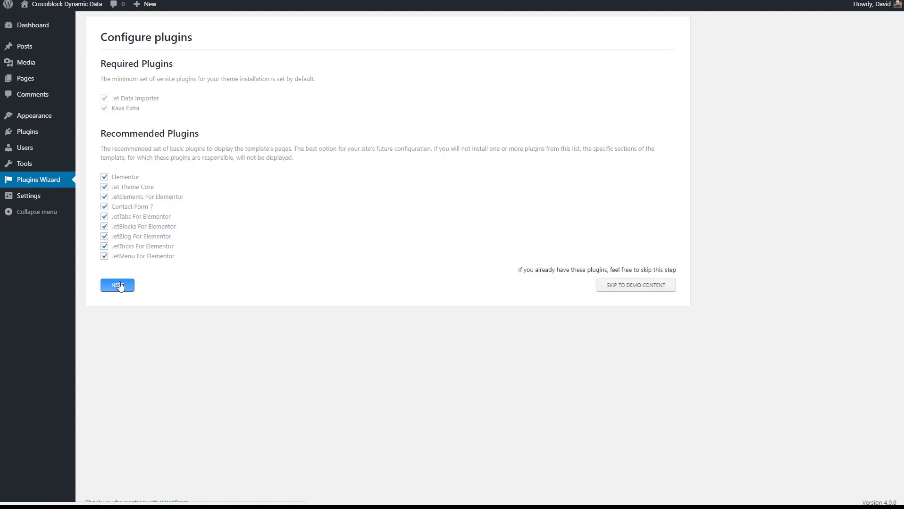
Install the skin's required and all recommended plugins, and replace the existing content with the demo content
click(117, 285)
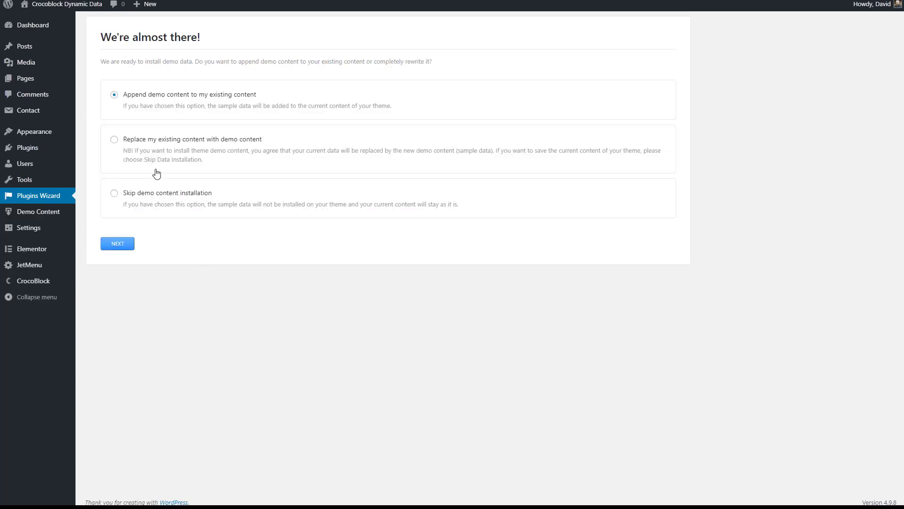
click(114, 140)
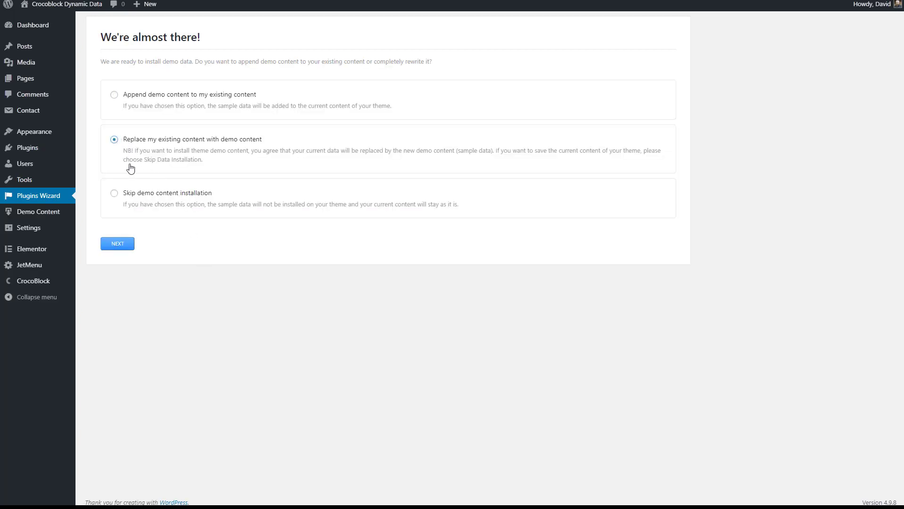
click(119, 243)
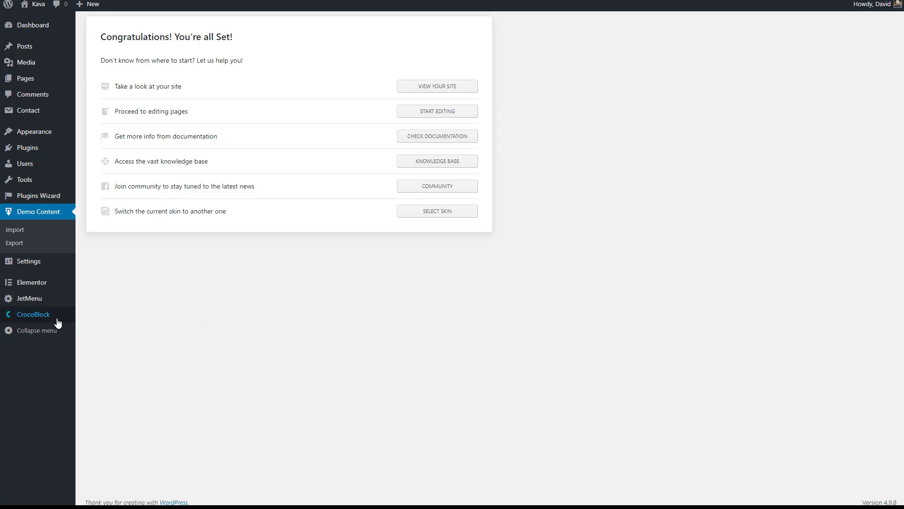
Install and activate the JetEngine plugin from CrocoBlock's own plugin list
mouse_move(53, 320)
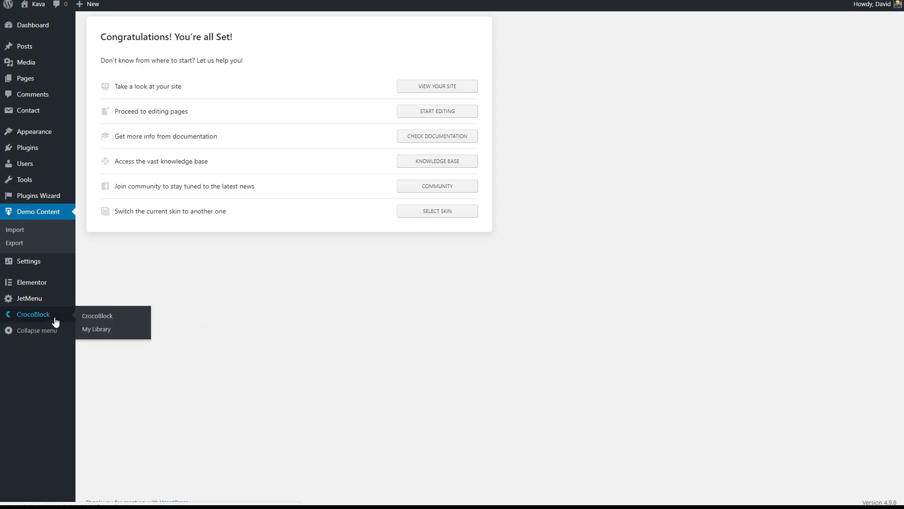
click(97, 317)
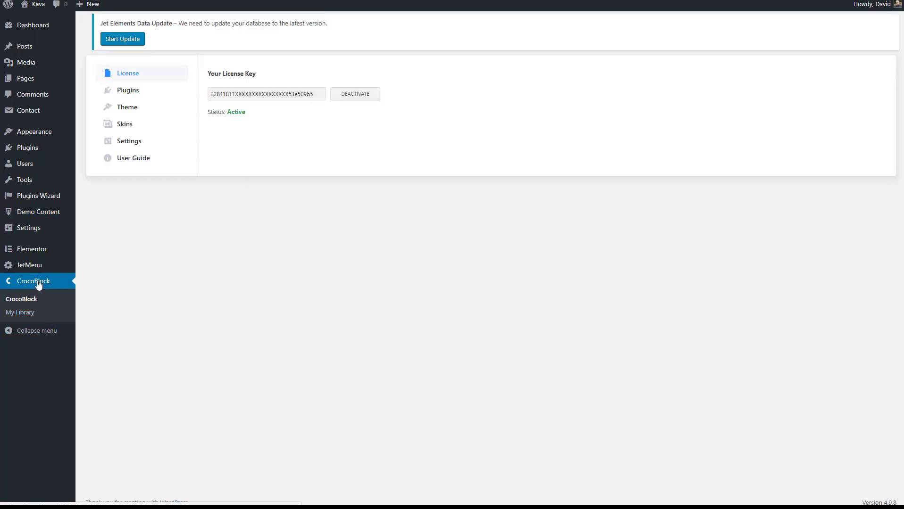
click(139, 94)
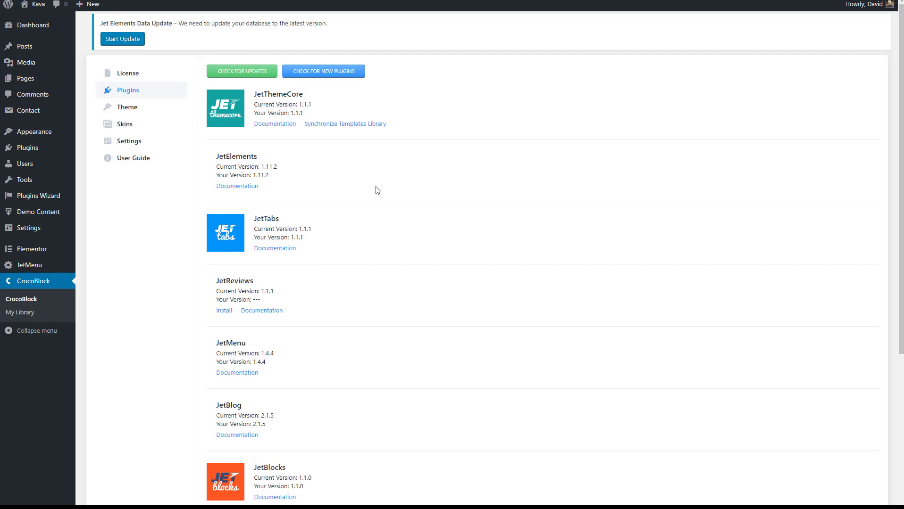
scroll(377, 190, down, 3)
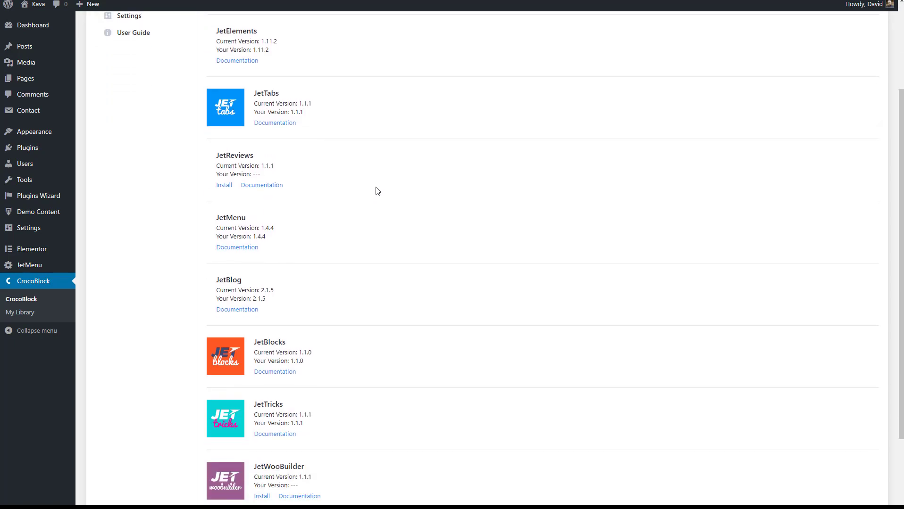
scroll(378, 190, down, 2)
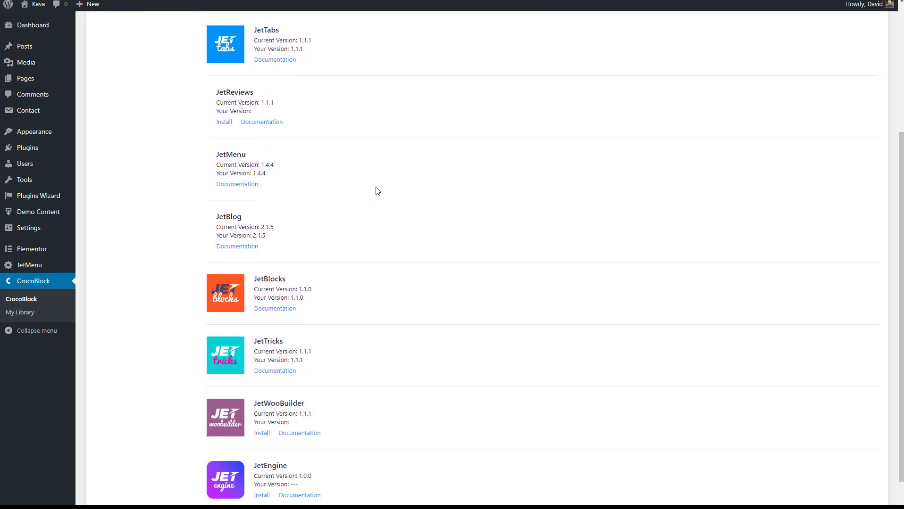
scroll(376, 192, down, 1)
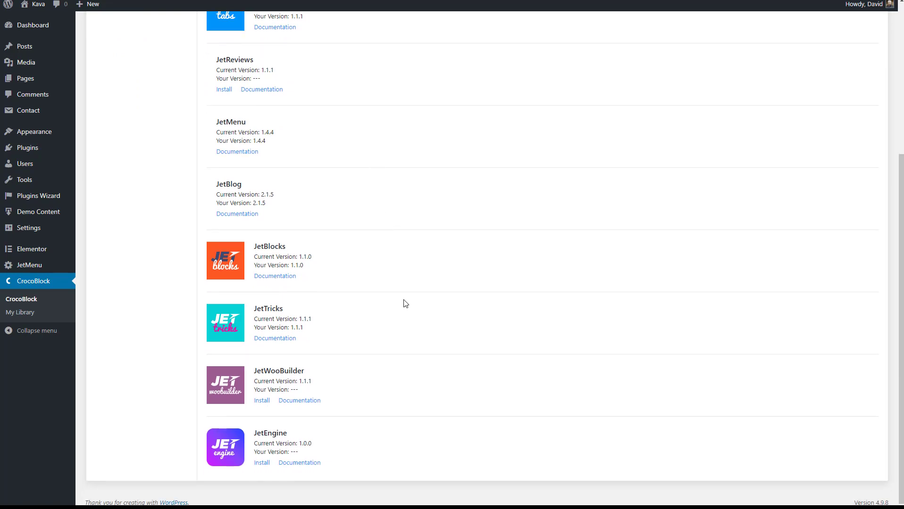
click(263, 463)
click(265, 464)
scroll(385, 402, up, 5)
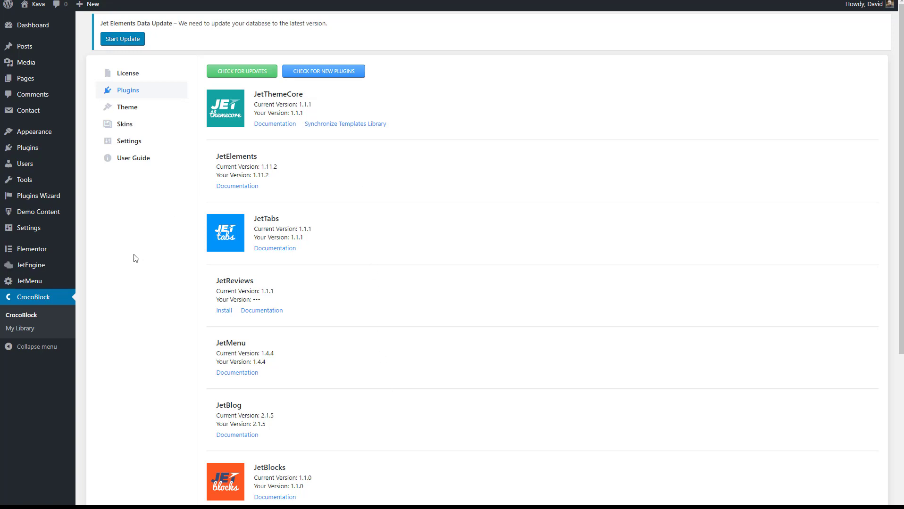
Review the site's full list of installed plugins
mouse_move(35, 151)
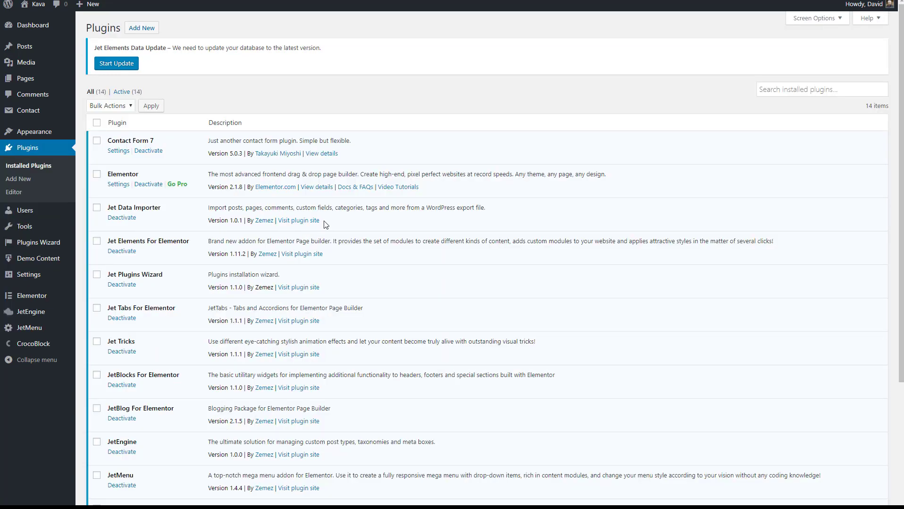
scroll(325, 225, down, 3)
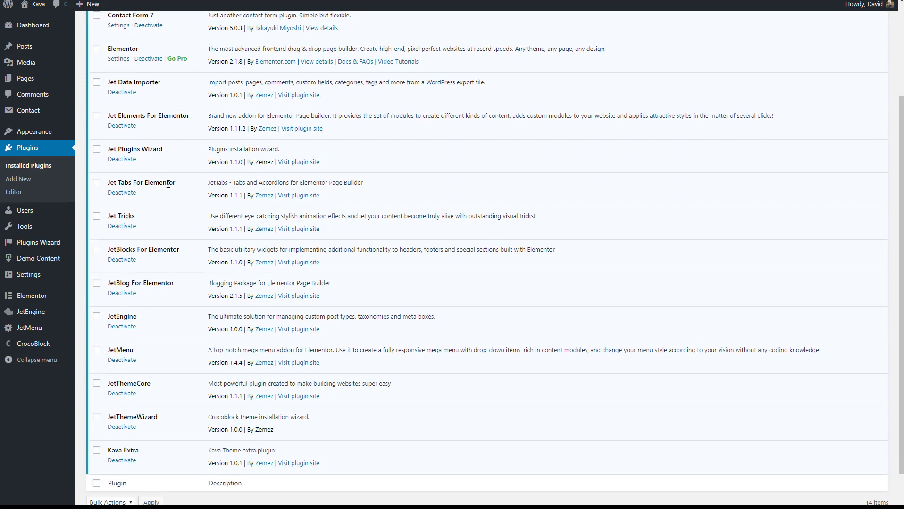
scroll(137, 414, down, 1)
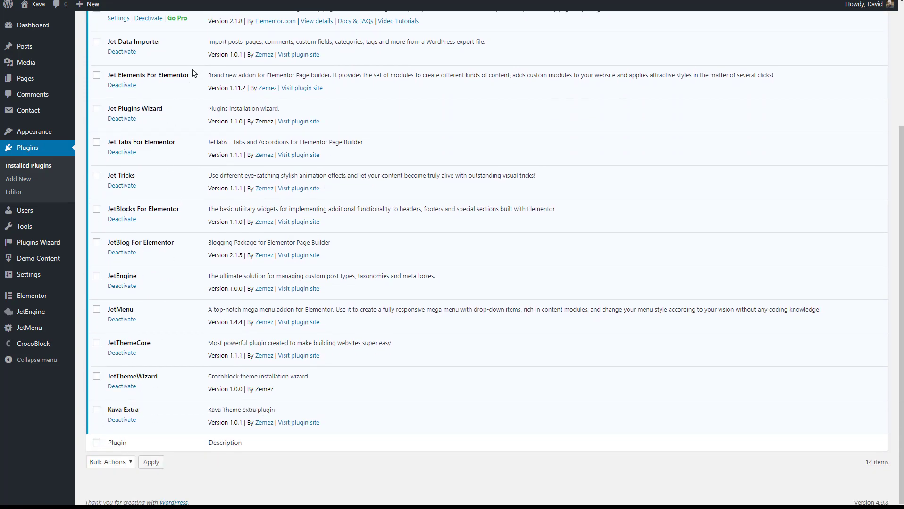
scroll(200, 201, up, 4)
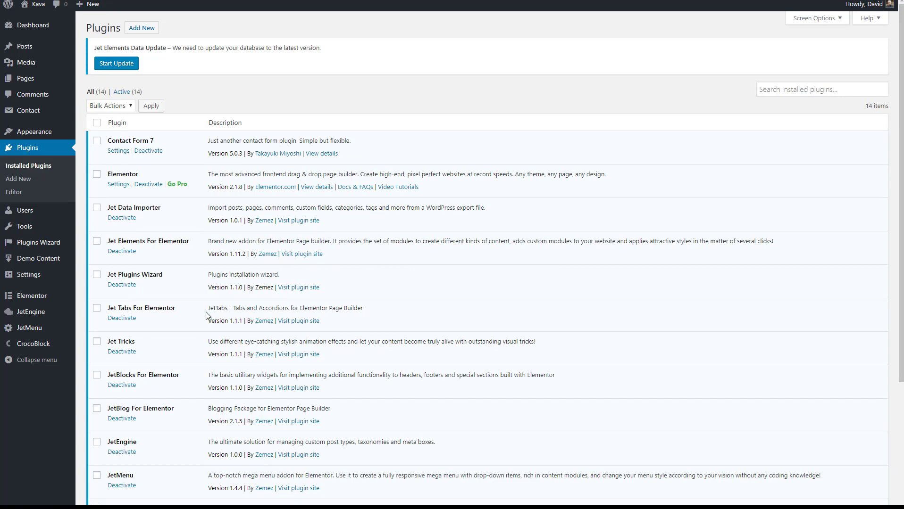
Open the JetEngine page and run the pending Jet Elements data update
mouse_move(29, 316)
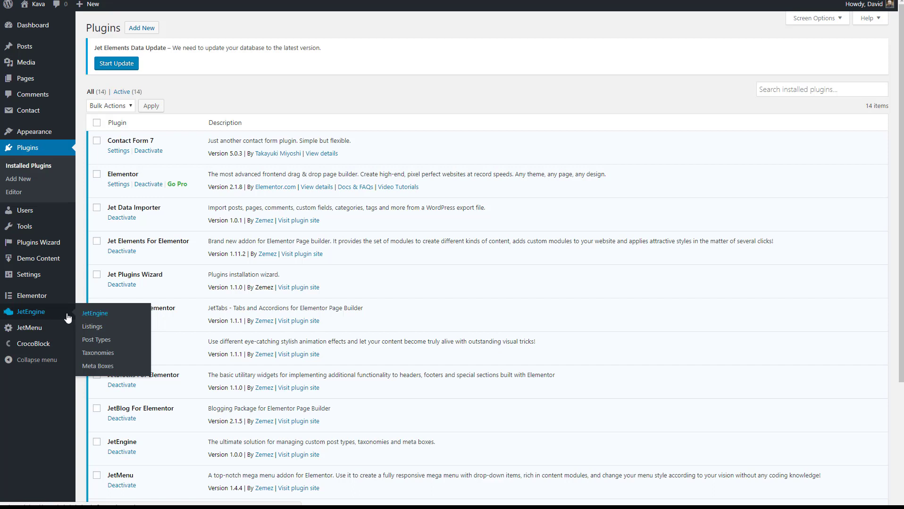
click(101, 318)
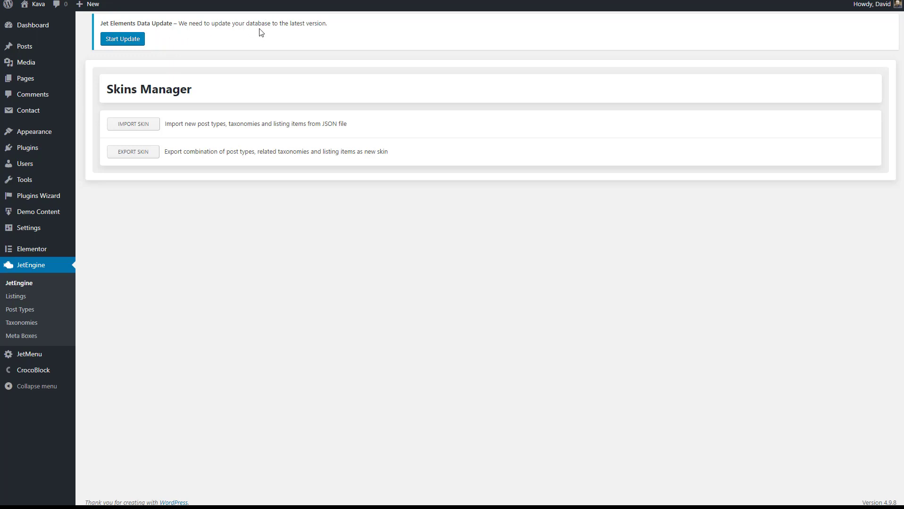
click(137, 39)
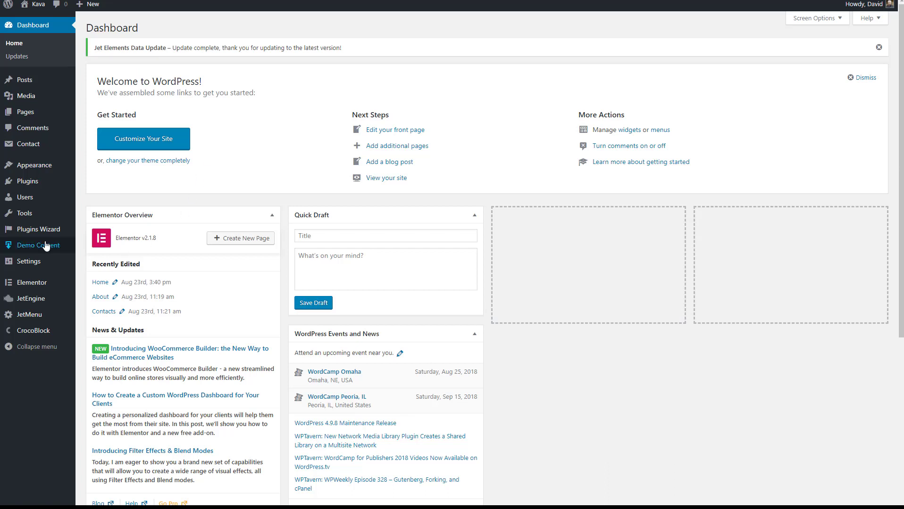
Examine JetEngine's Skins Manager, Listings, Post Types, Taxonomies and Meta Boxes pages
mouse_move(31, 302)
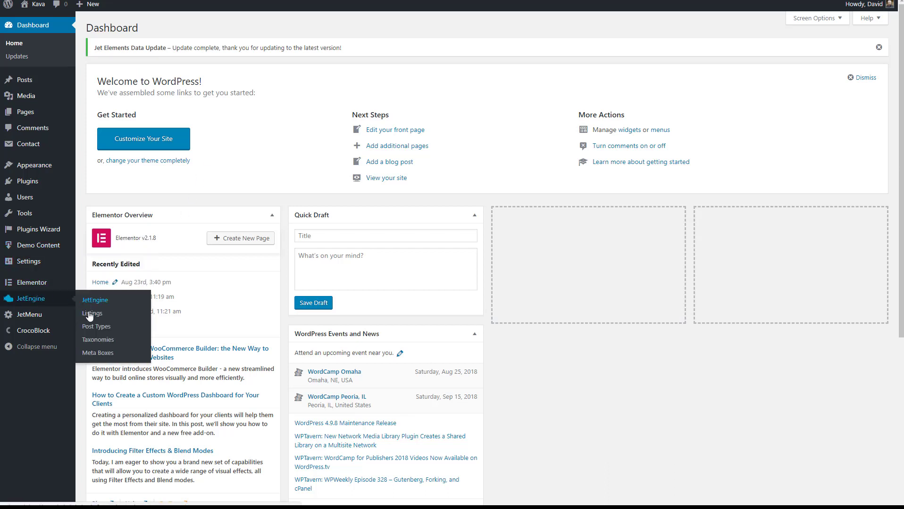
click(106, 304)
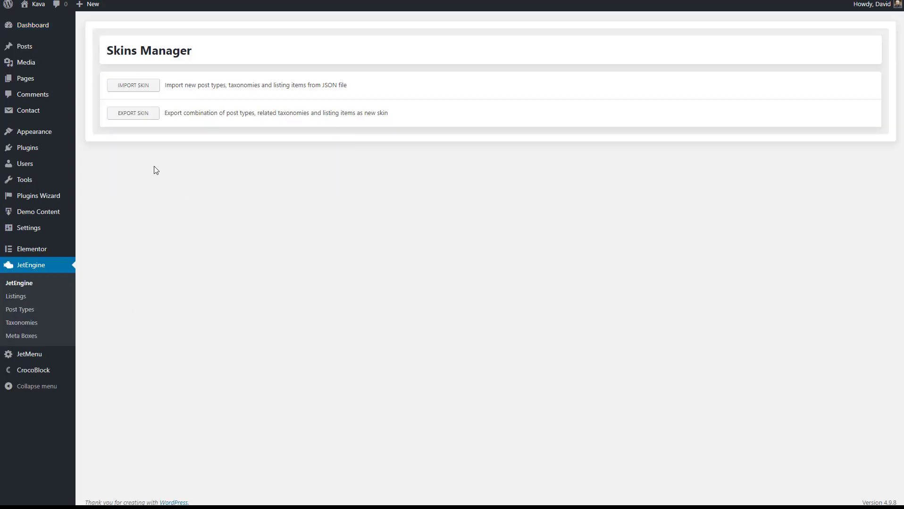
click(14, 298)
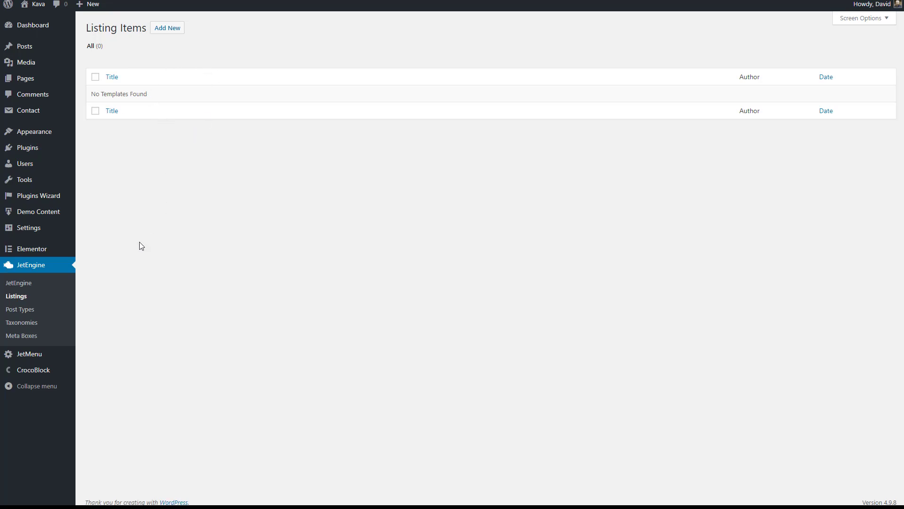
click(26, 311)
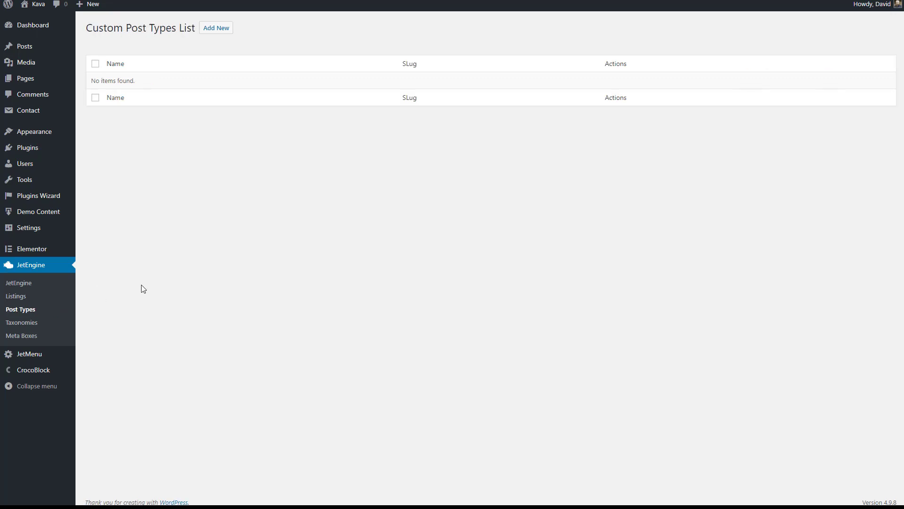
click(35, 324)
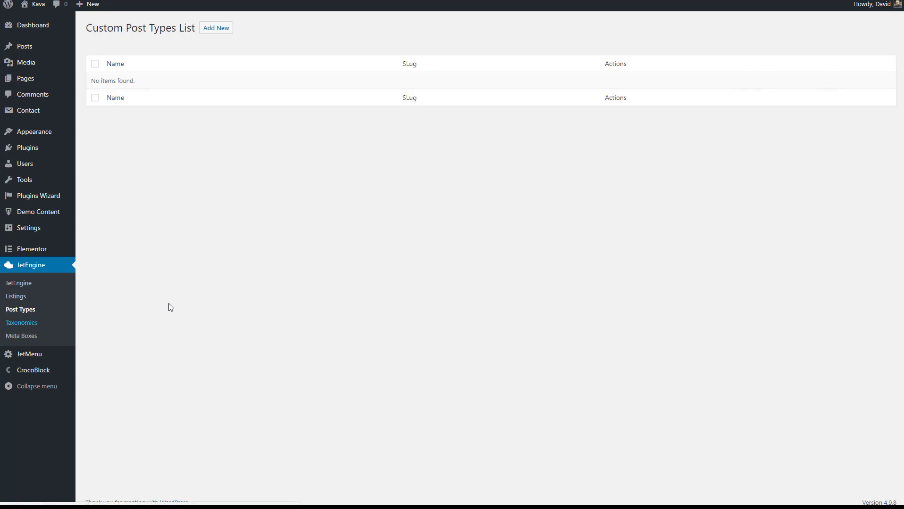
click(37, 335)
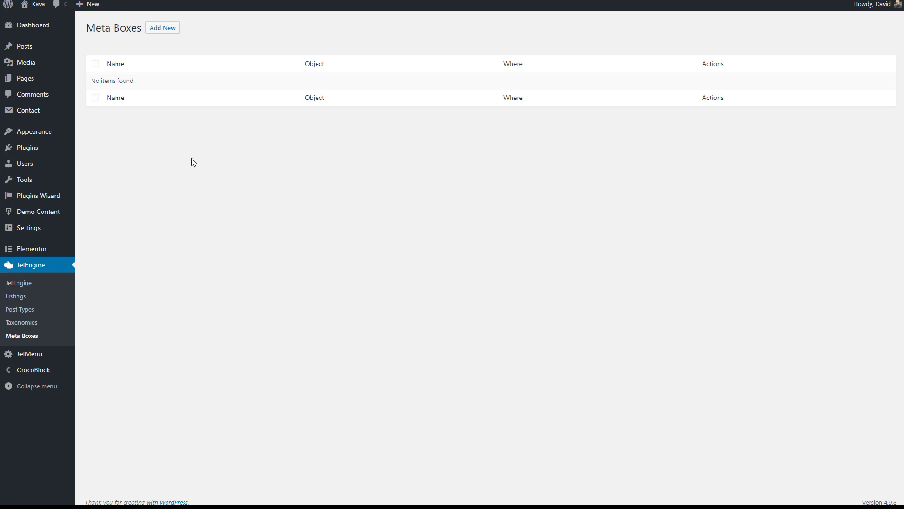
Start a new custom post type in JetEngine with the name Books and the slug books
click(20, 309)
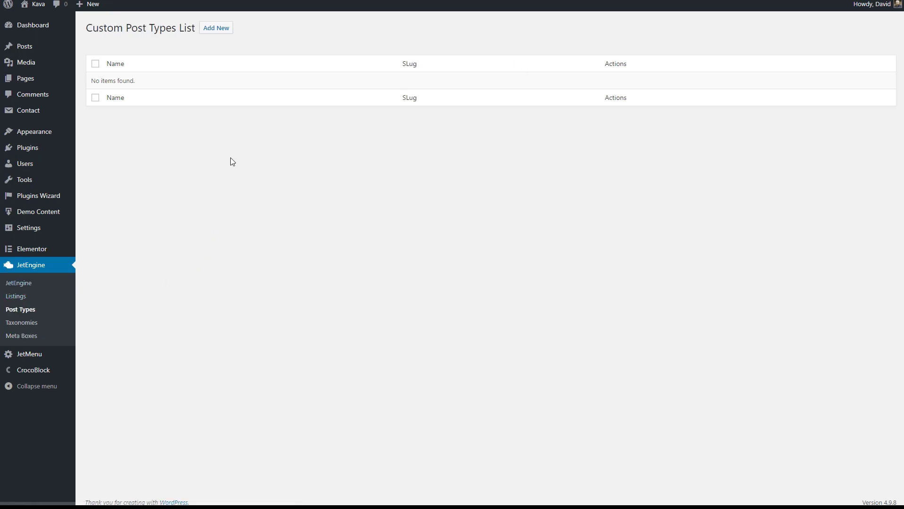
click(220, 30)
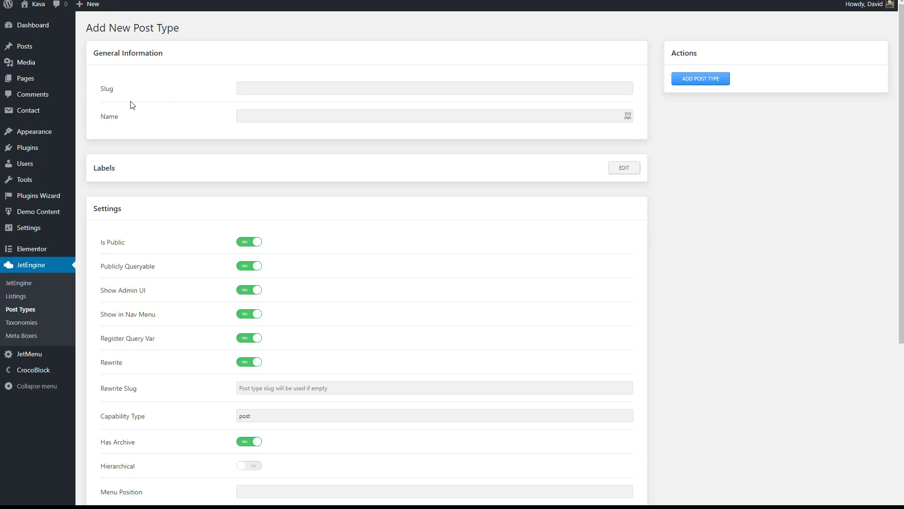
click(246, 110)
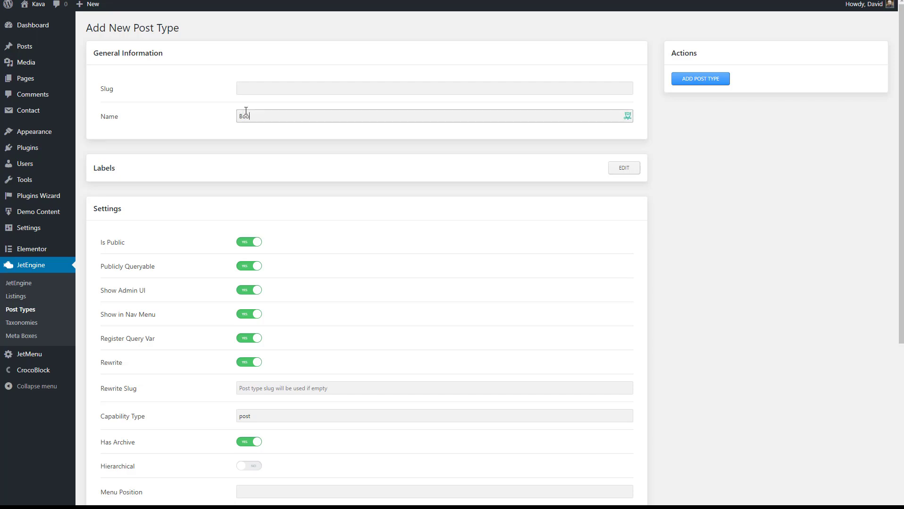
click(263, 91)
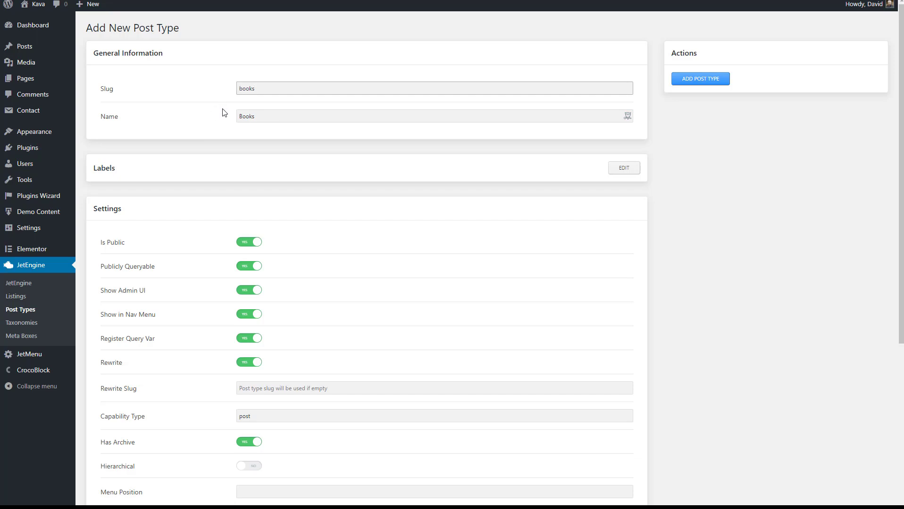
Set the Books post type's menu position to "After Contact"
scroll(224, 113, down, 4)
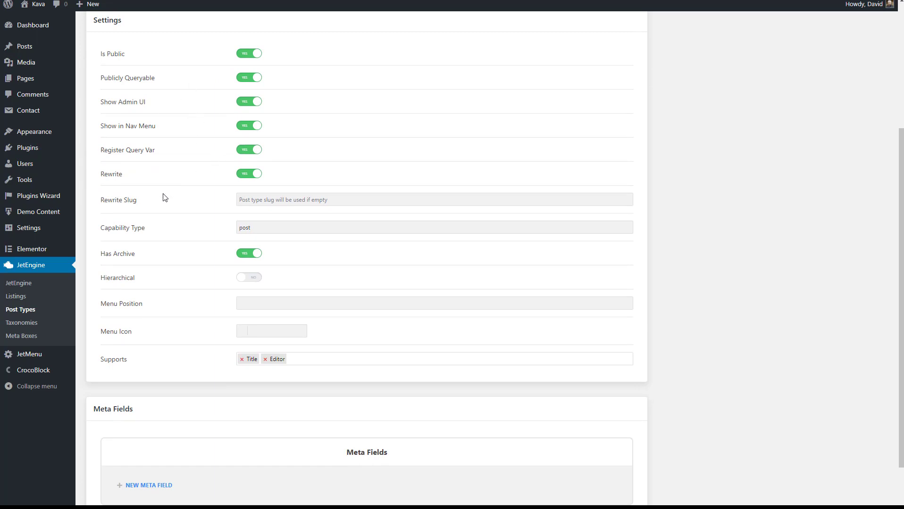
scroll(193, 235, down, 1)
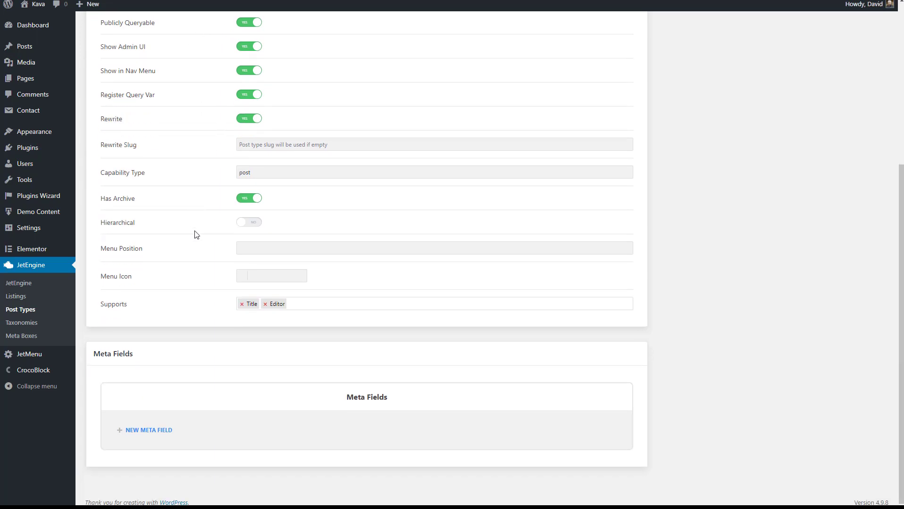
scroll(204, 255, up, 1)
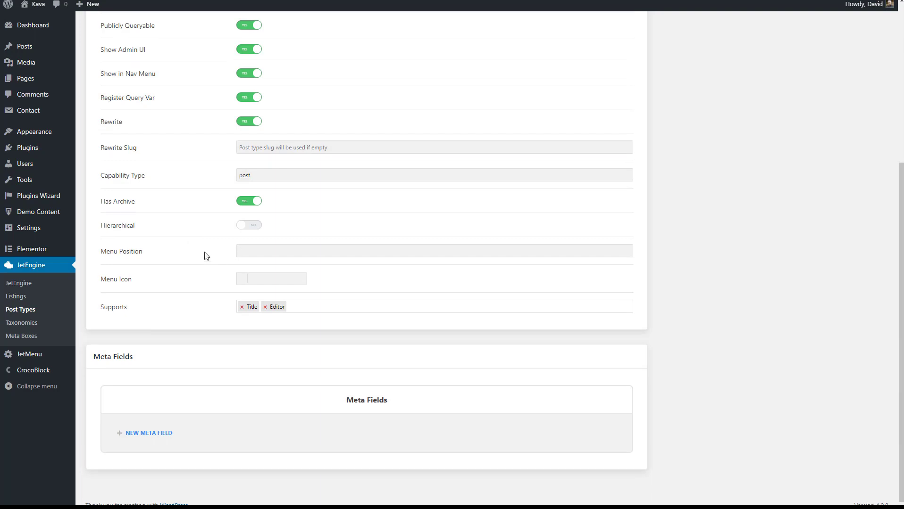
click(257, 309)
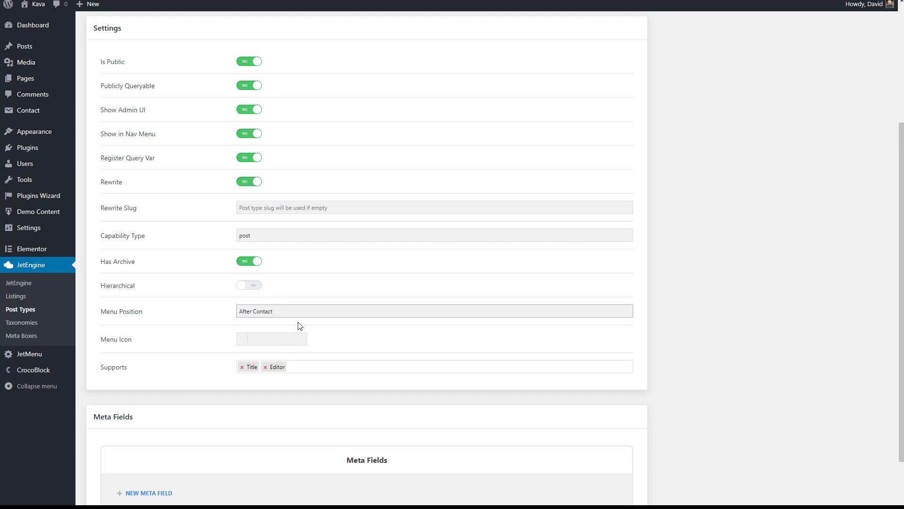
Choose the dashicons-book-alt menu icon for Books and add the post type to the site
click(279, 340)
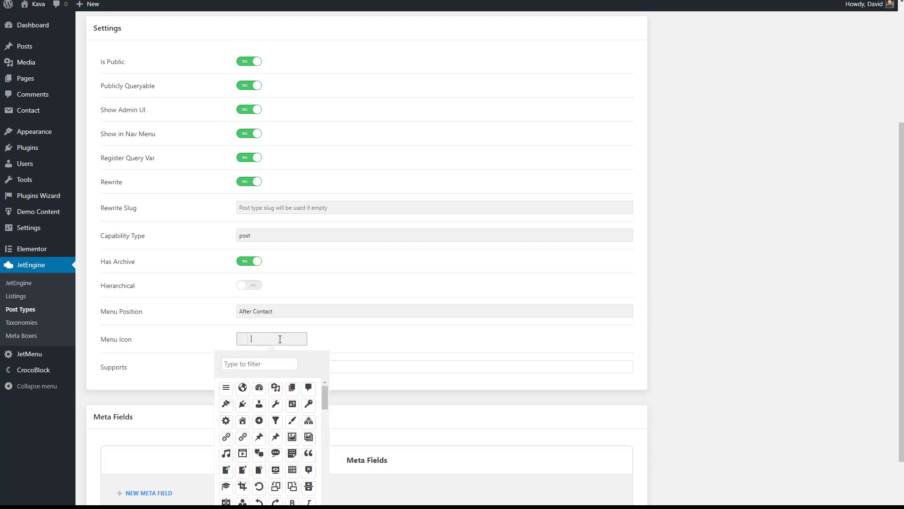
scroll(255, 434, down, 5)
scroll(255, 436, down, 5)
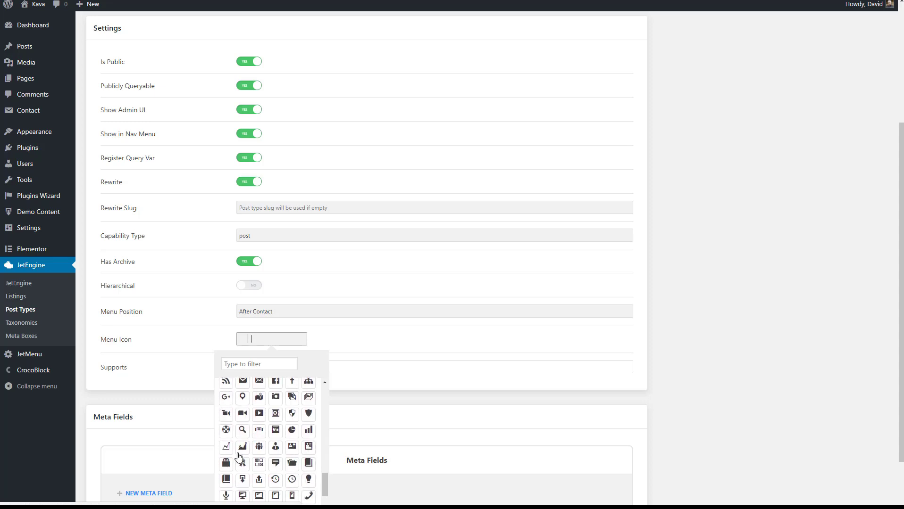
click(226, 480)
click(357, 281)
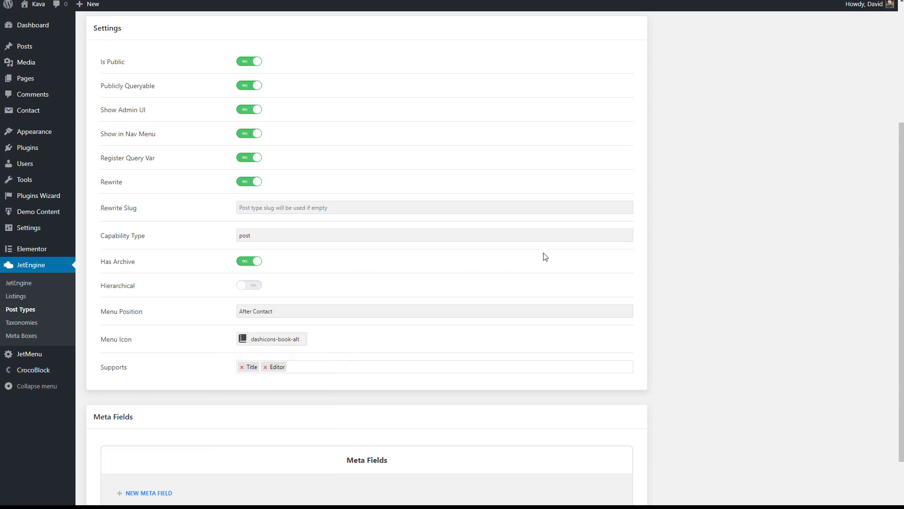
scroll(552, 253, up, 4)
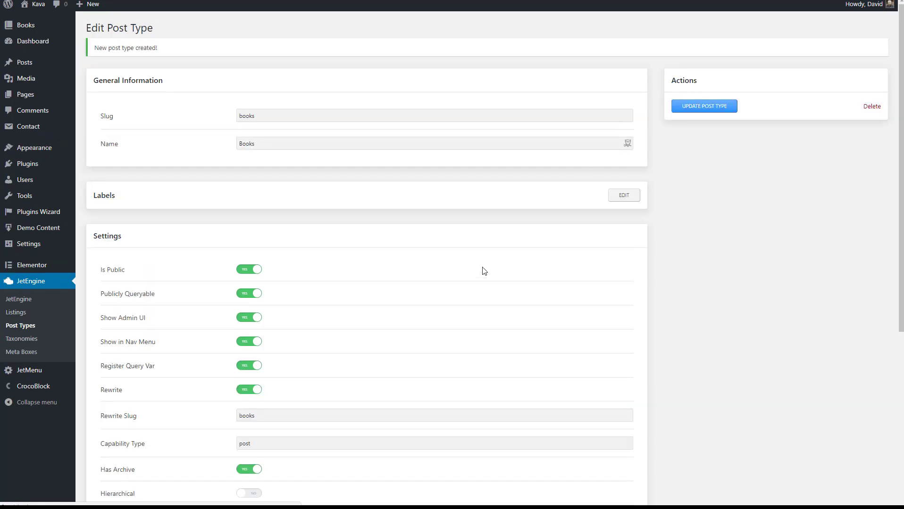
scroll(483, 271, down, 1)
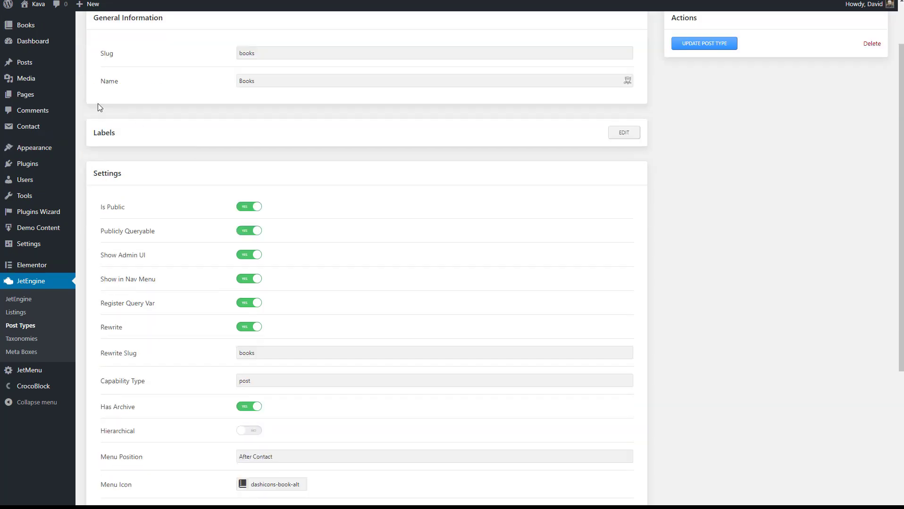
mouse_move(28, 29)
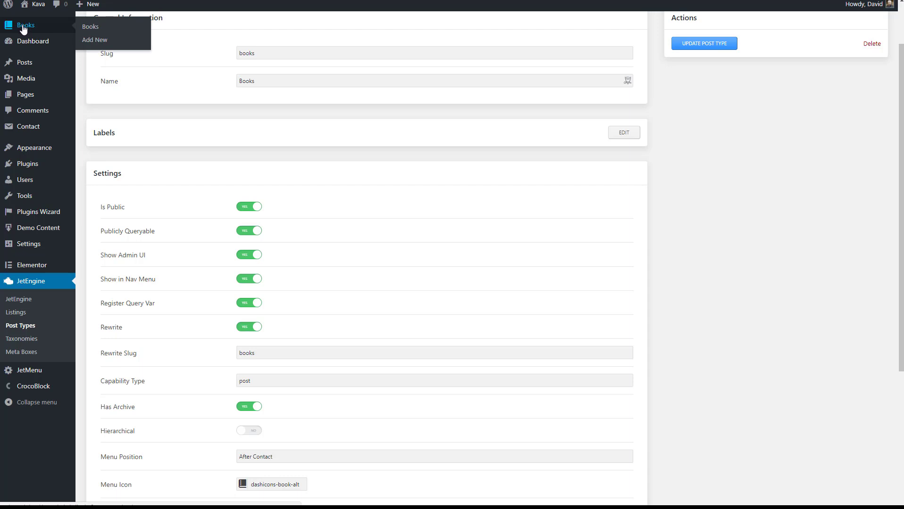
Change the Books post type's menu position to 7 and update the post type
scroll(185, 303, down, 1)
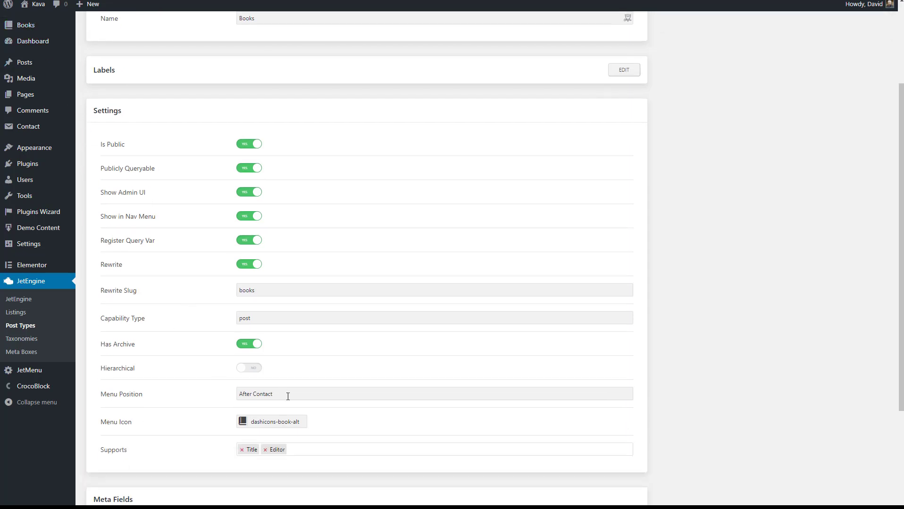
drag(288, 397, 239, 395)
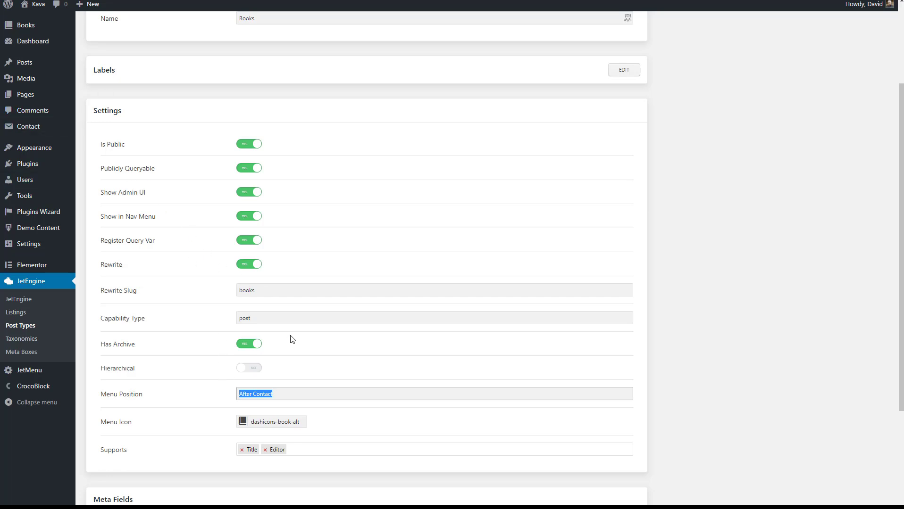
text(7)
scroll(667, 83, up, 3)
click(678, 108)
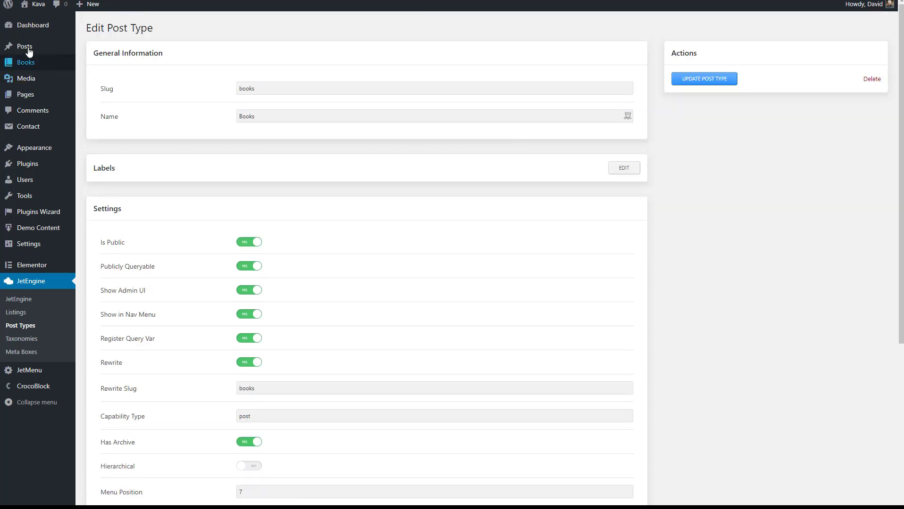
mouse_move(22, 64)
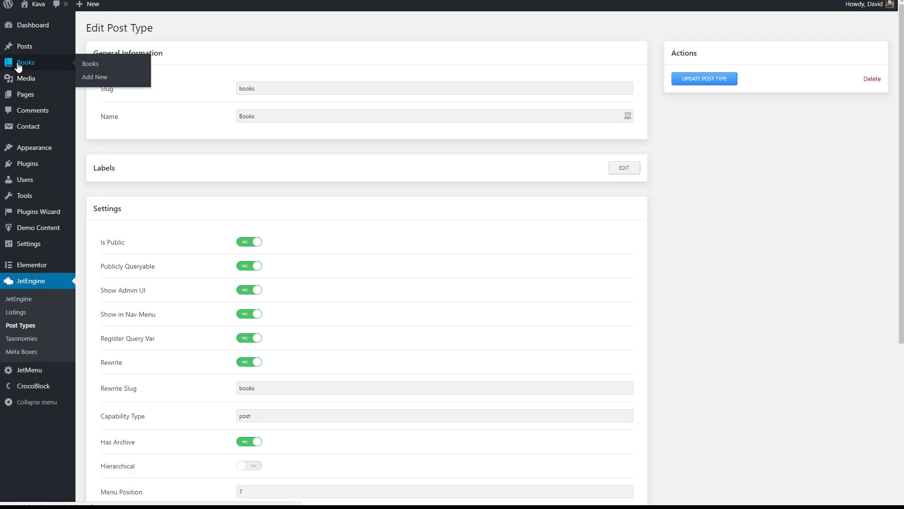
Change the Books post type's menu position to 12 and update the post type
scroll(28, 123, down, 1)
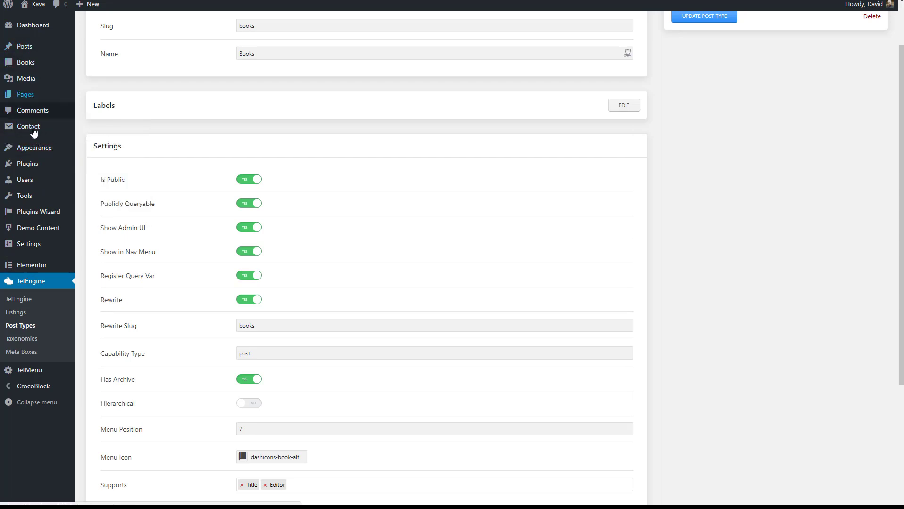
click(253, 429)
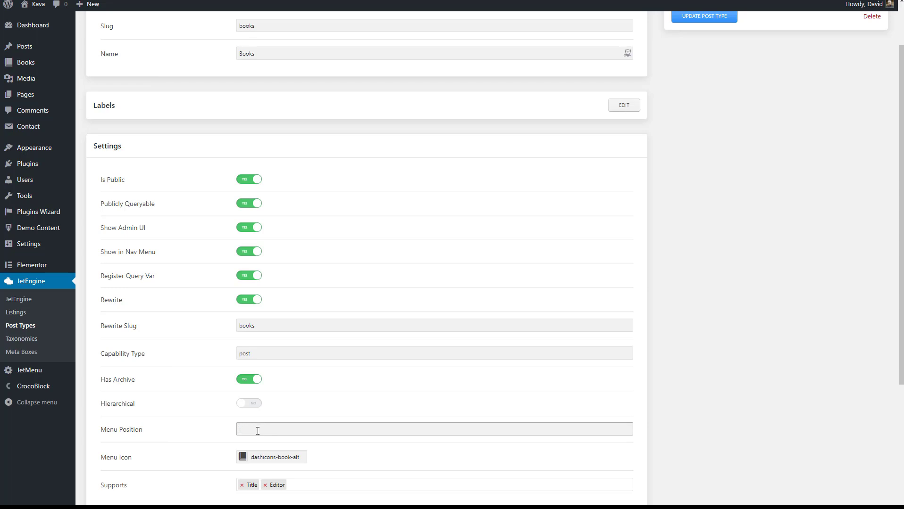
click(686, 17)
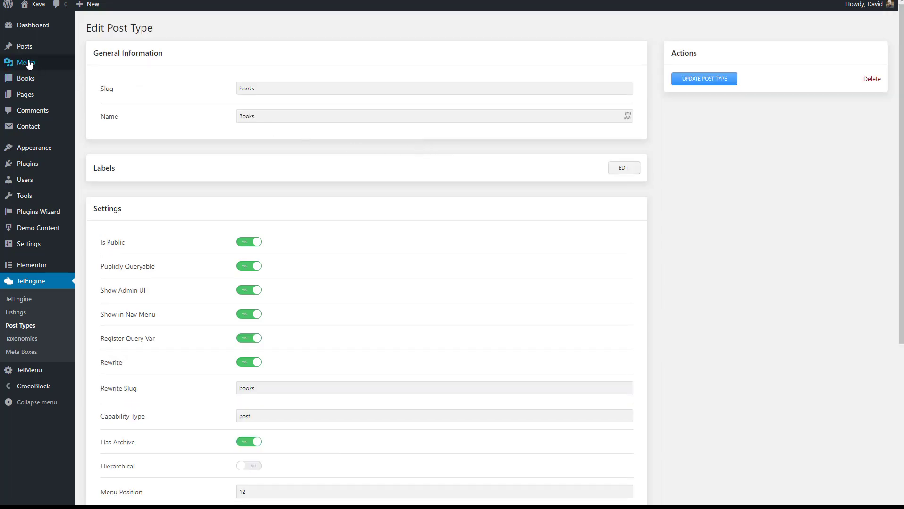
mouse_move(21, 80)
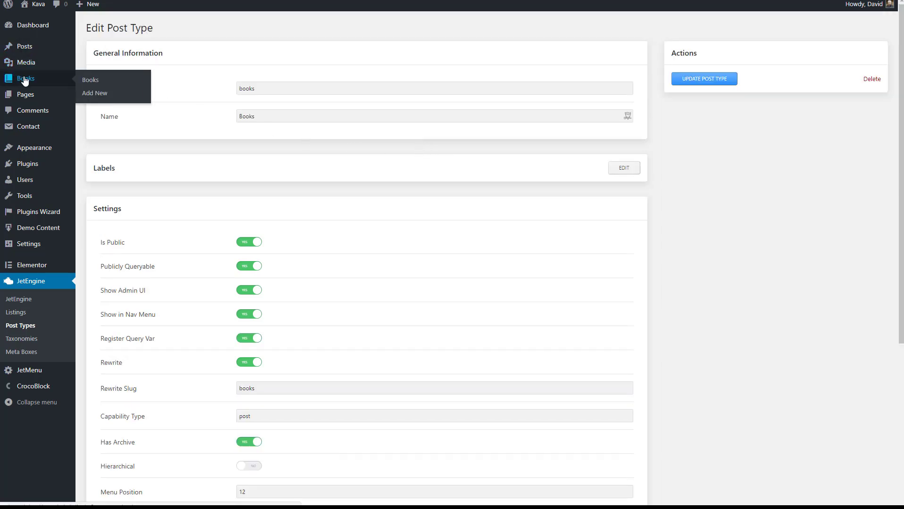
Add Comments and Revisions to the features the Books post type supports
scroll(289, 239, down, 3)
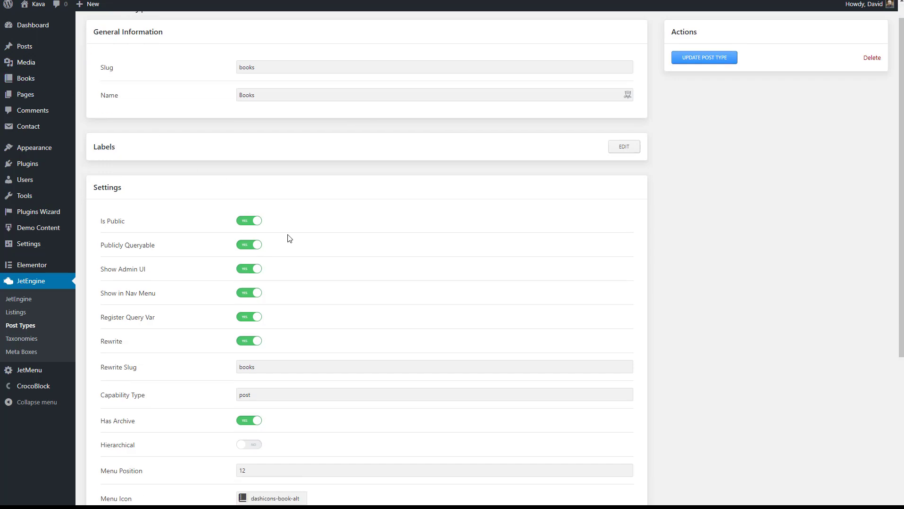
scroll(290, 235, up, 2)
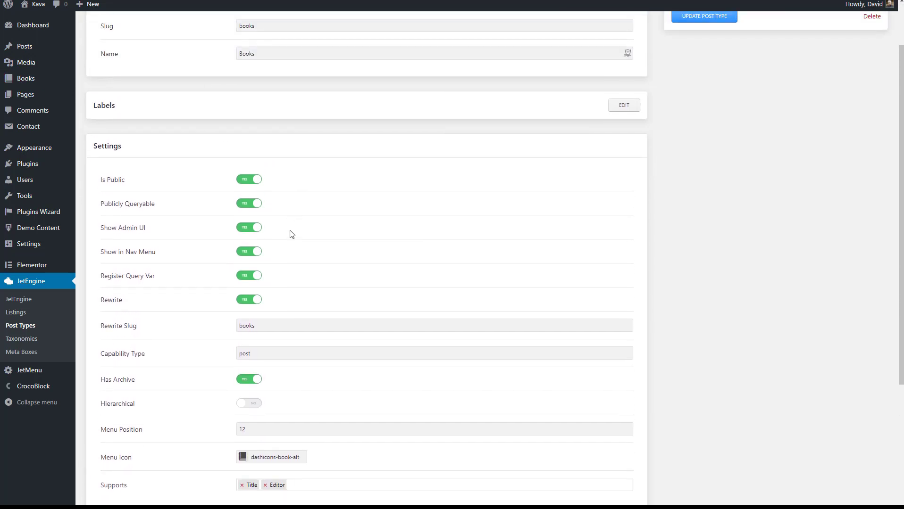
scroll(289, 234, down, 4)
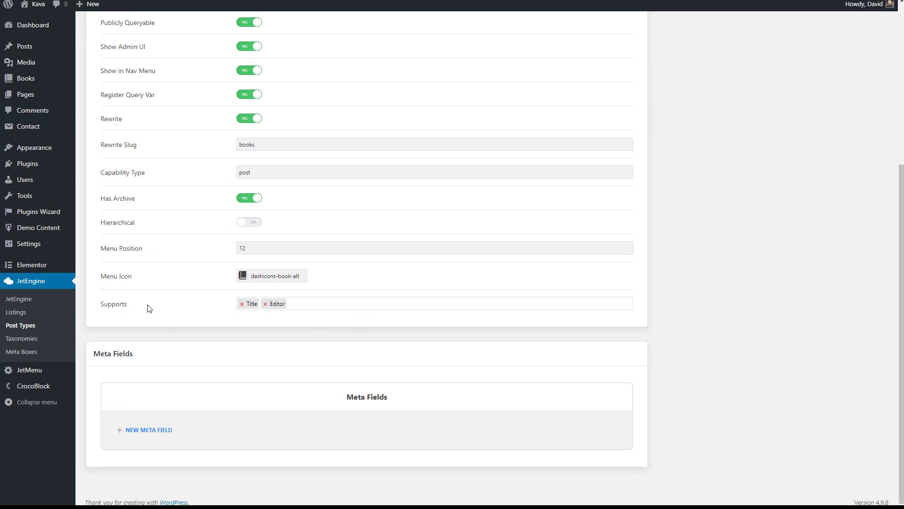
click(311, 304)
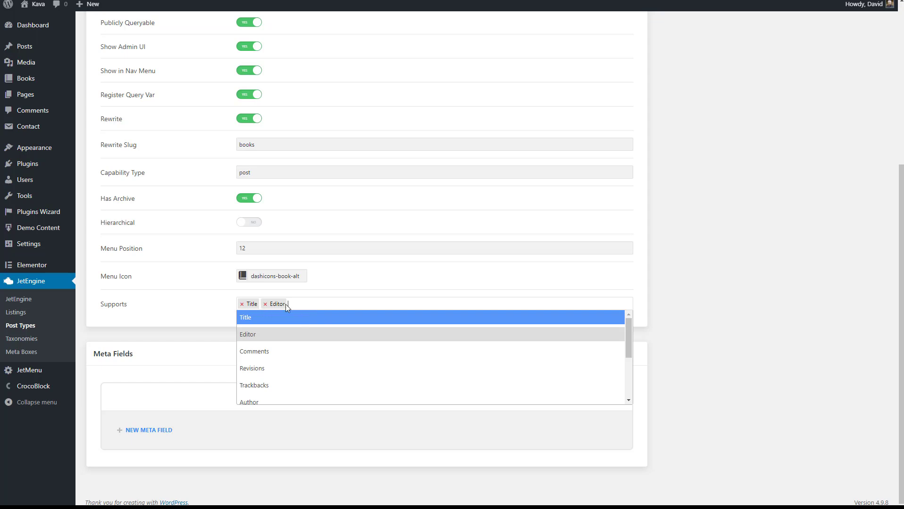
click(267, 352)
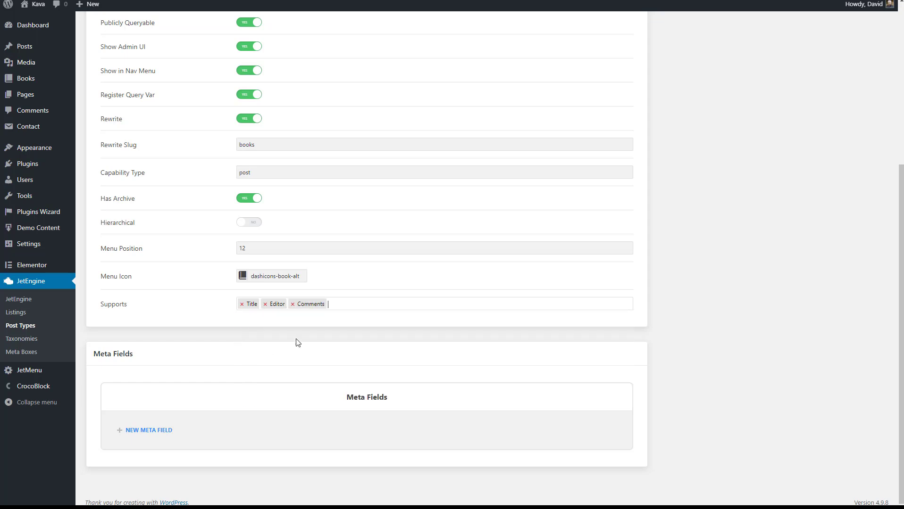
click(344, 304)
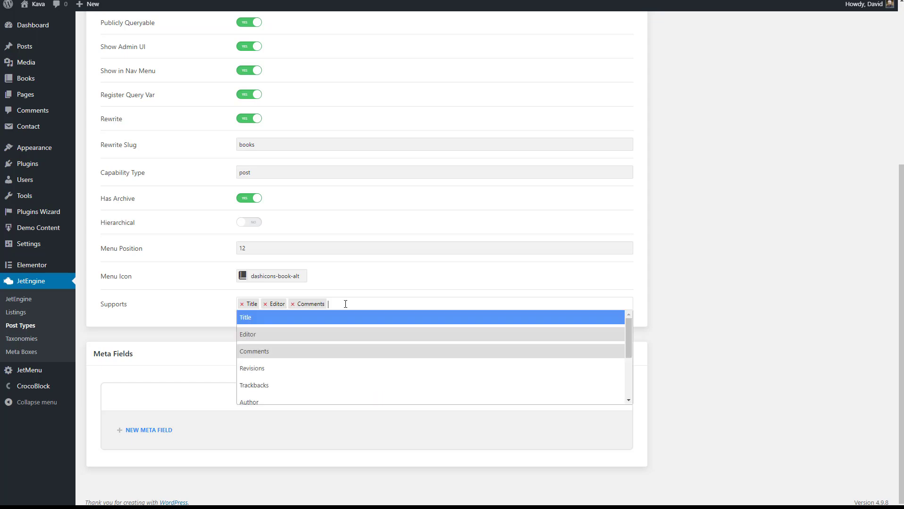
click(283, 370)
Add Author and Thumbnail to the features the Books post type supports
click(388, 304)
scroll(377, 340, down, 1)
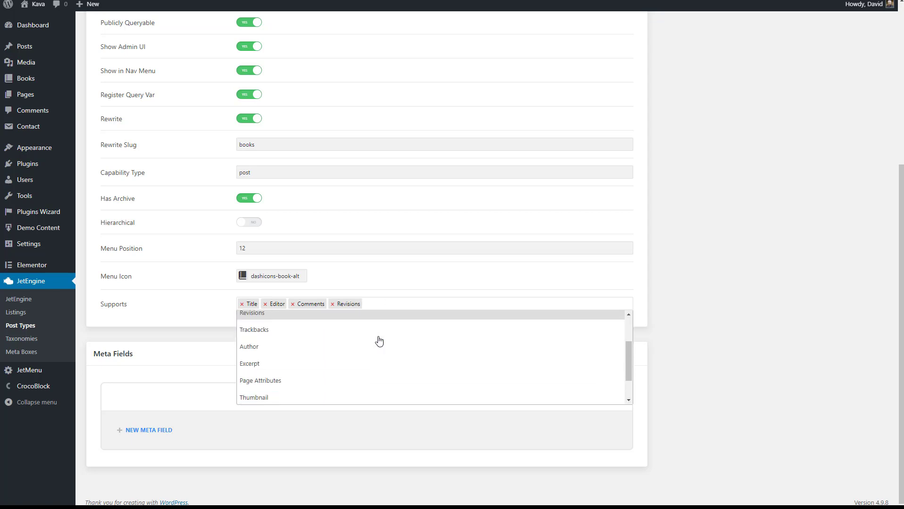
click(320, 346)
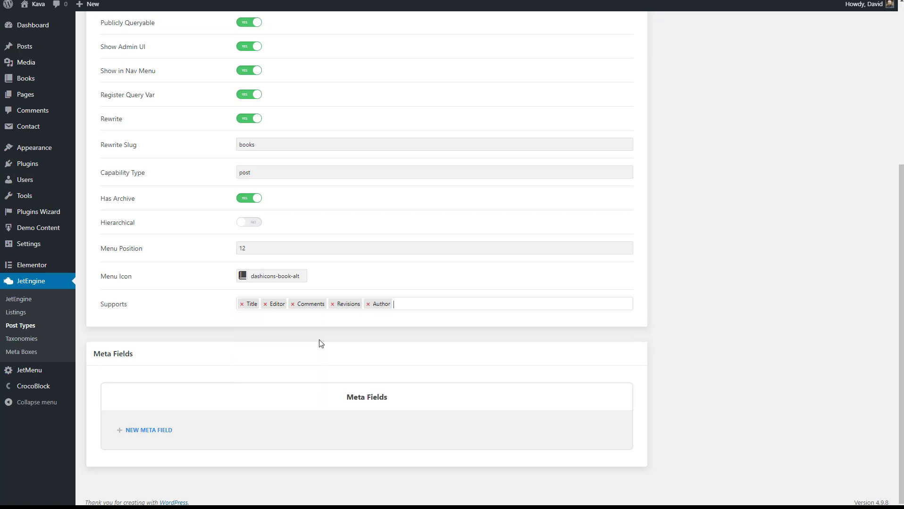
click(414, 307)
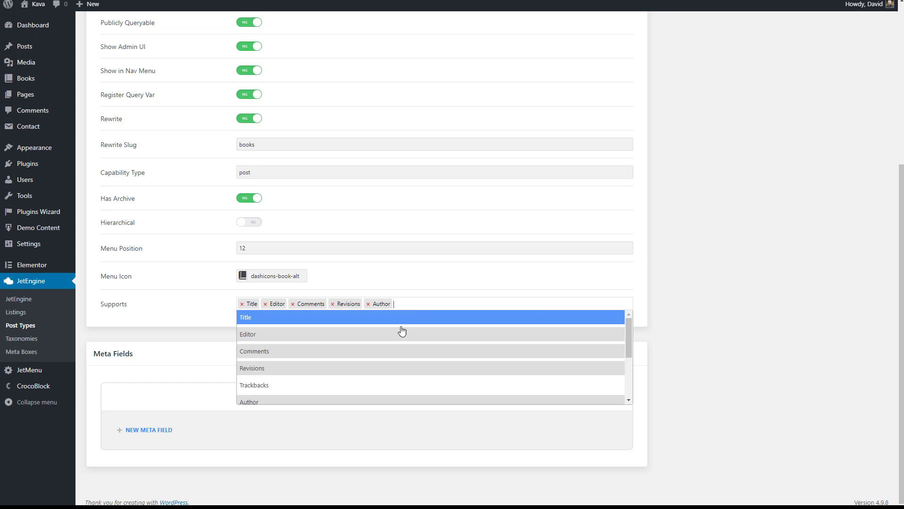
scroll(392, 338, down, 3)
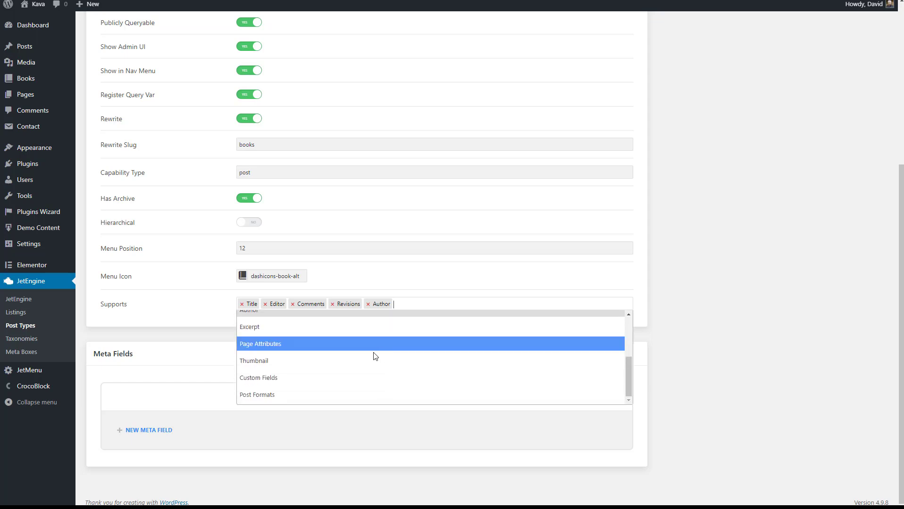
click(333, 361)
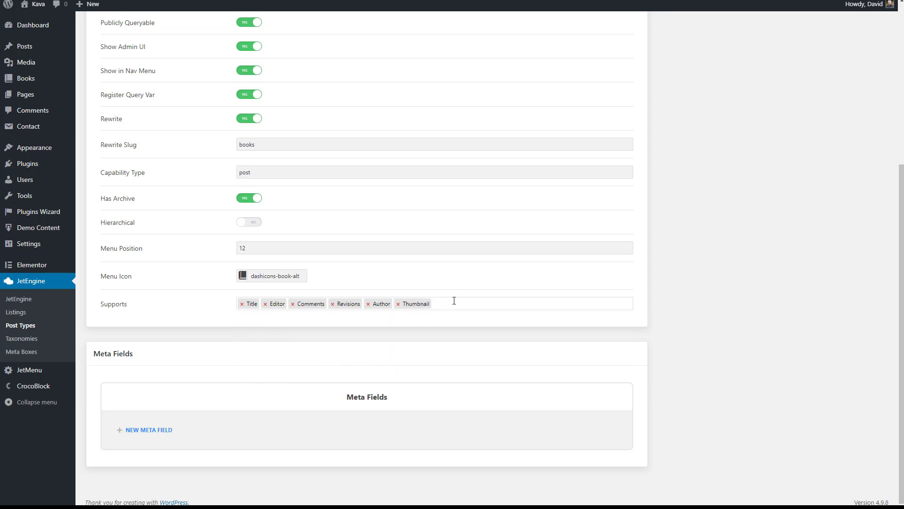
click(454, 301)
scroll(452, 339, down, 3)
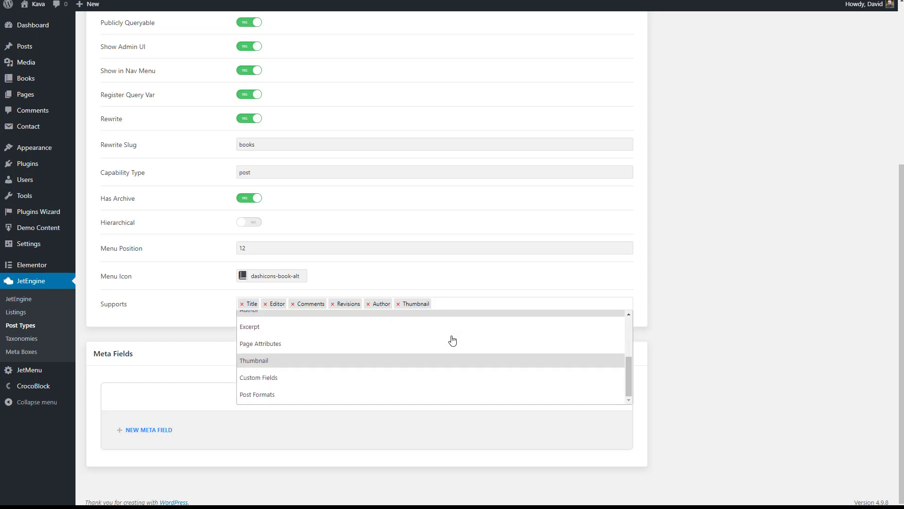
scroll(452, 340, up, 5)
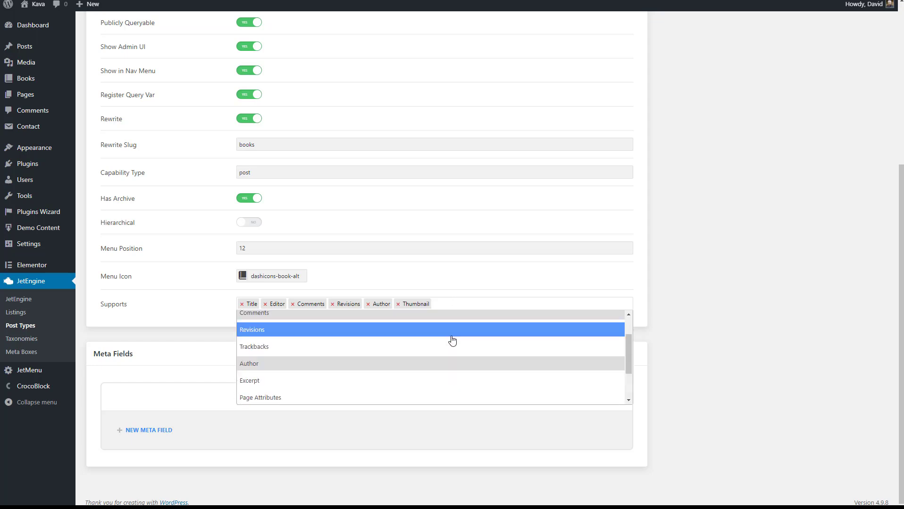
click(505, 278)
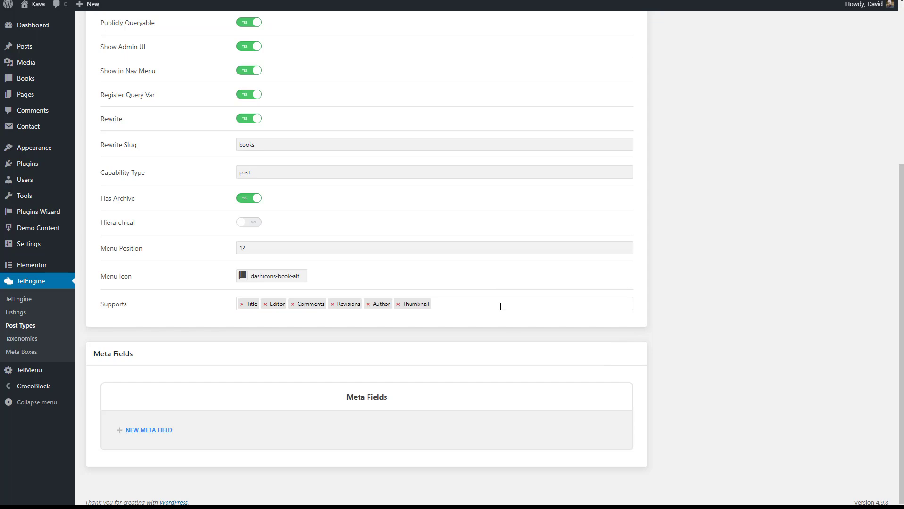
Add a Text meta field titled Amazon Link with the ID amazon-link to Books and update the post type
click(156, 432)
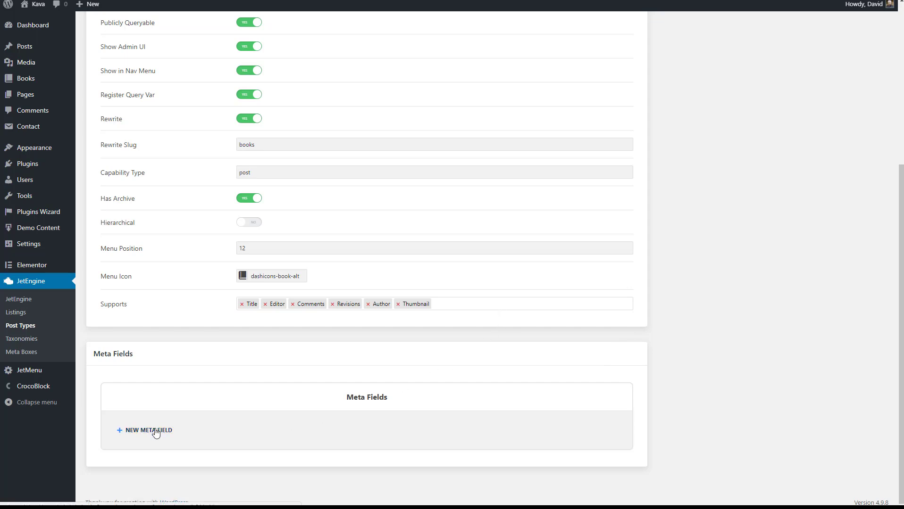
scroll(242, 423, down, 3)
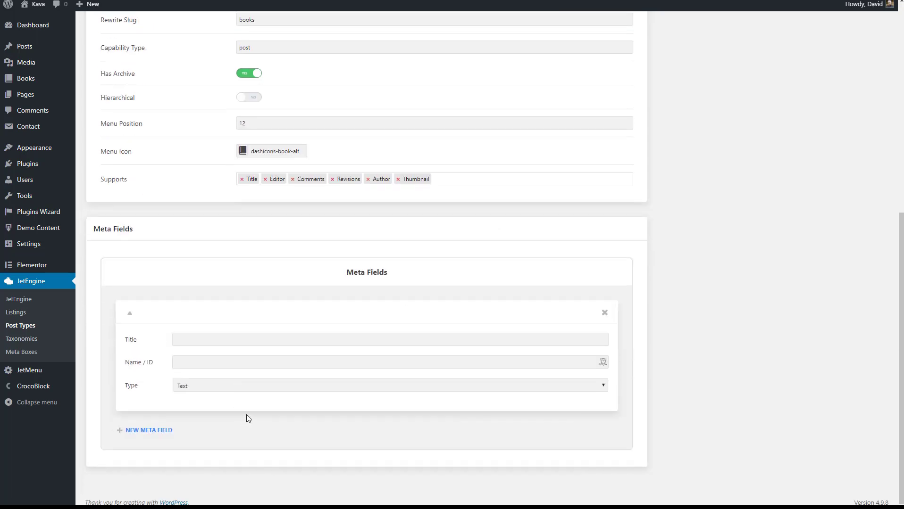
click(216, 338)
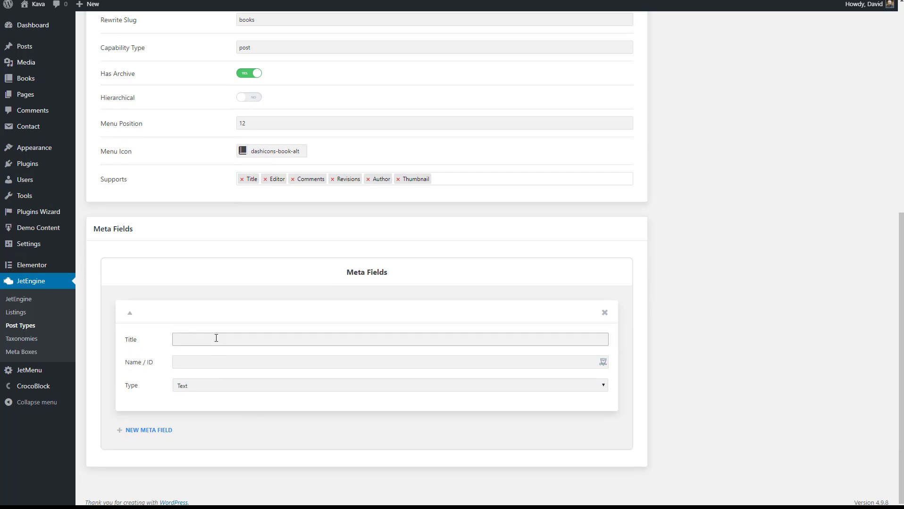
text(Amazon Link)
key(Tab)
text(ama)
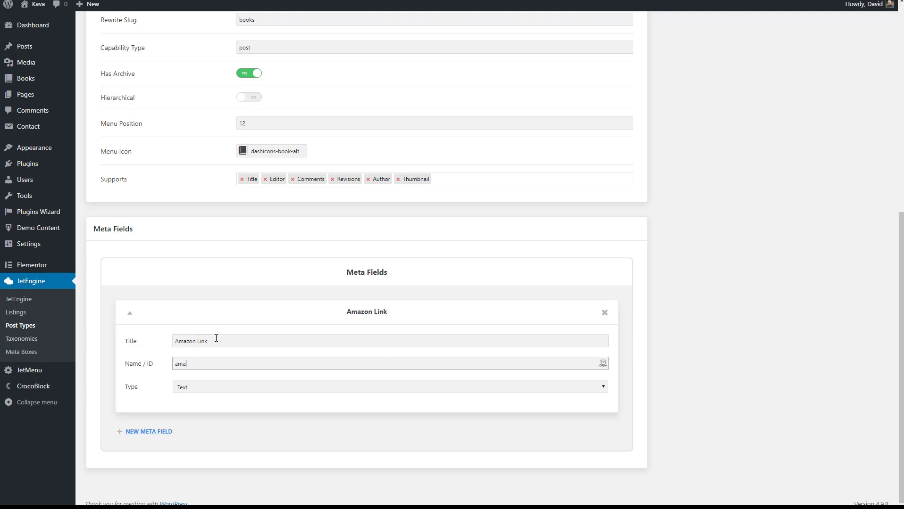
text(zon-link)
click(226, 388)
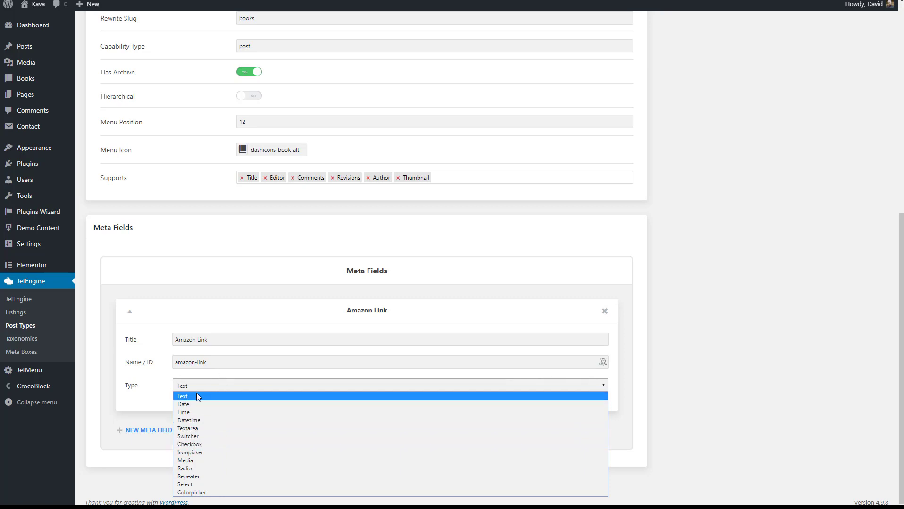
click(182, 396)
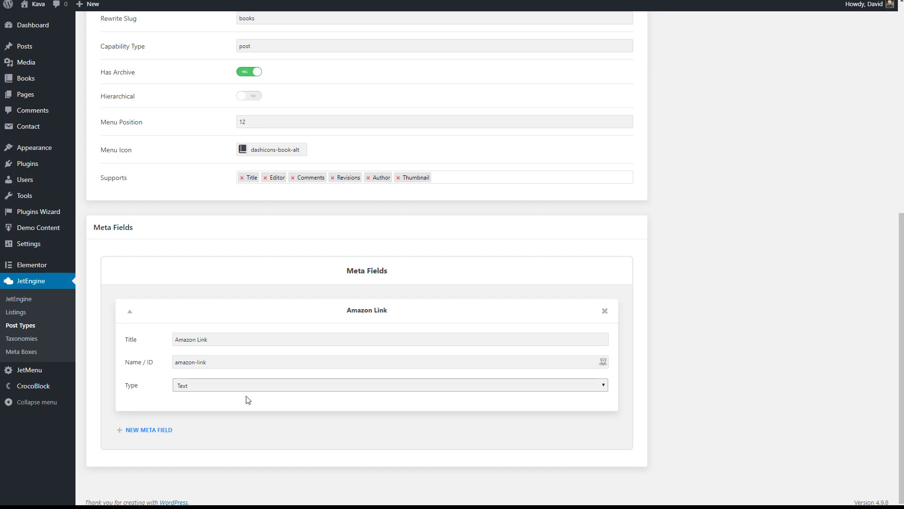
scroll(248, 400, up, 2)
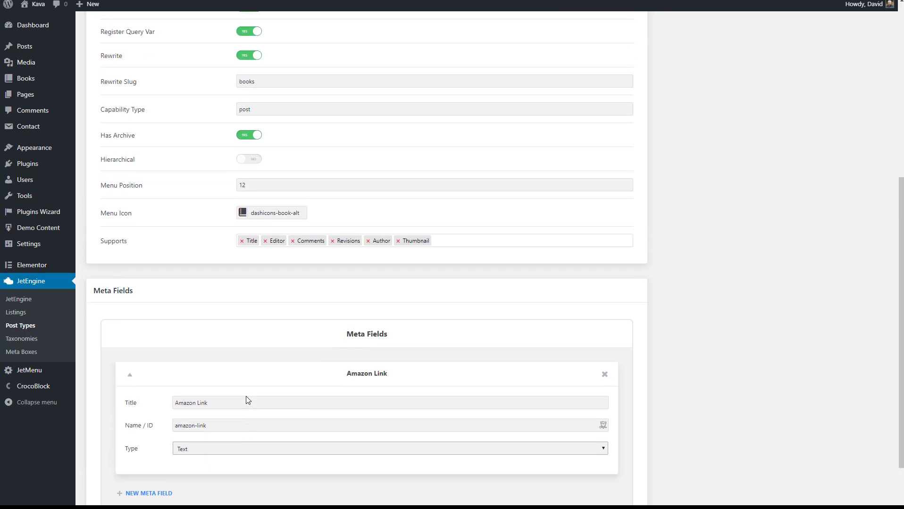
scroll(248, 400, up, 10)
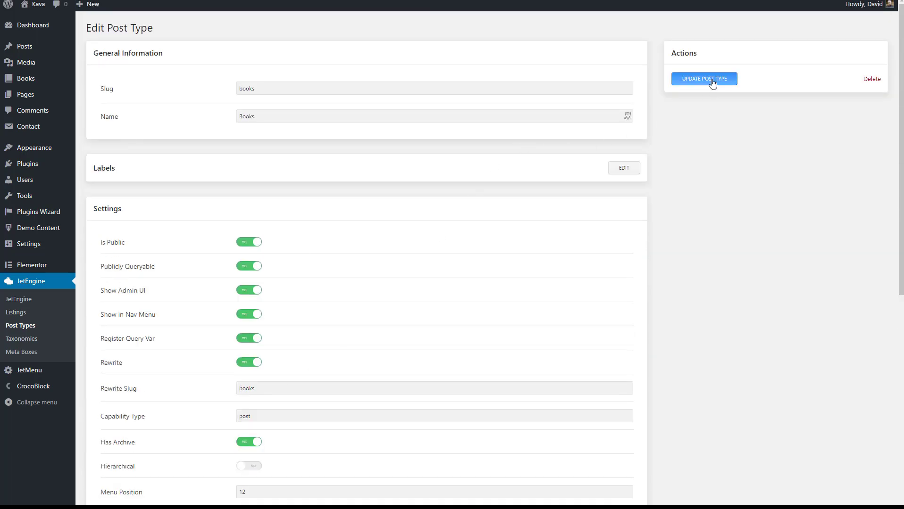
click(713, 82)
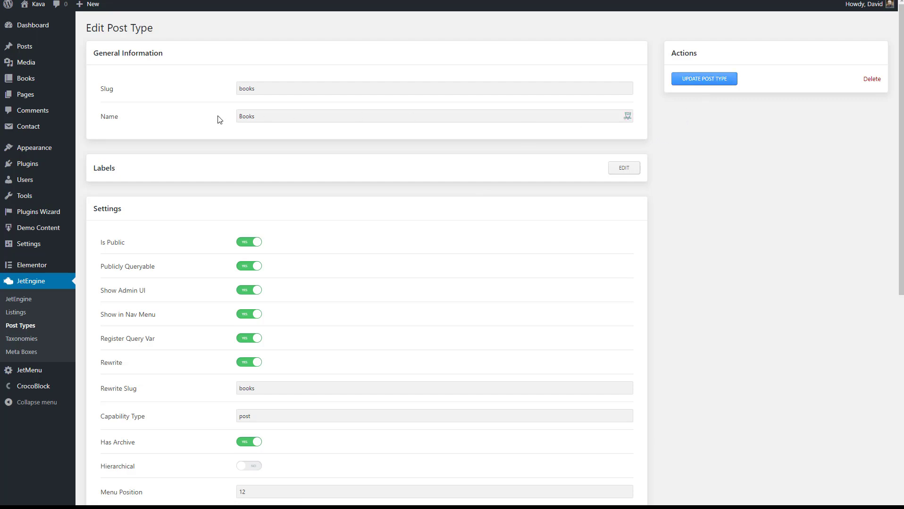
Start a new Books entry and check the Amazon Link field on its edit form
mouse_move(24, 80)
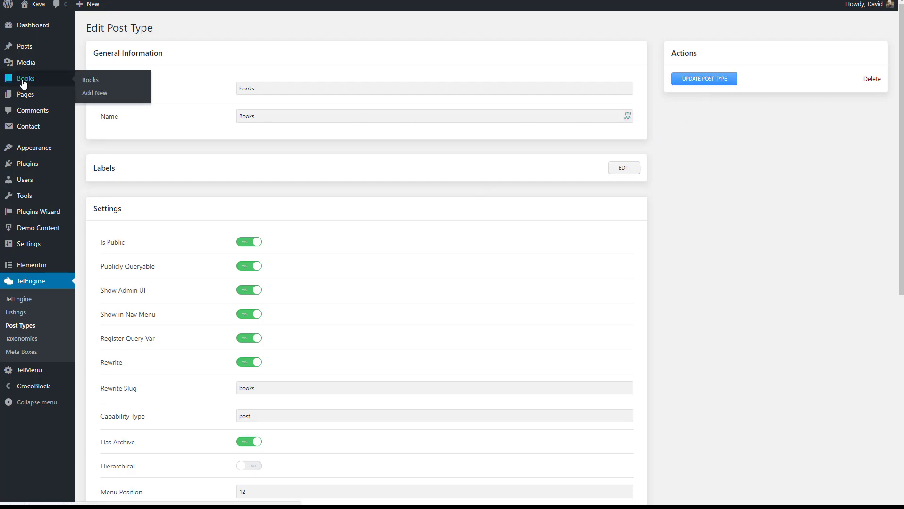
click(85, 81)
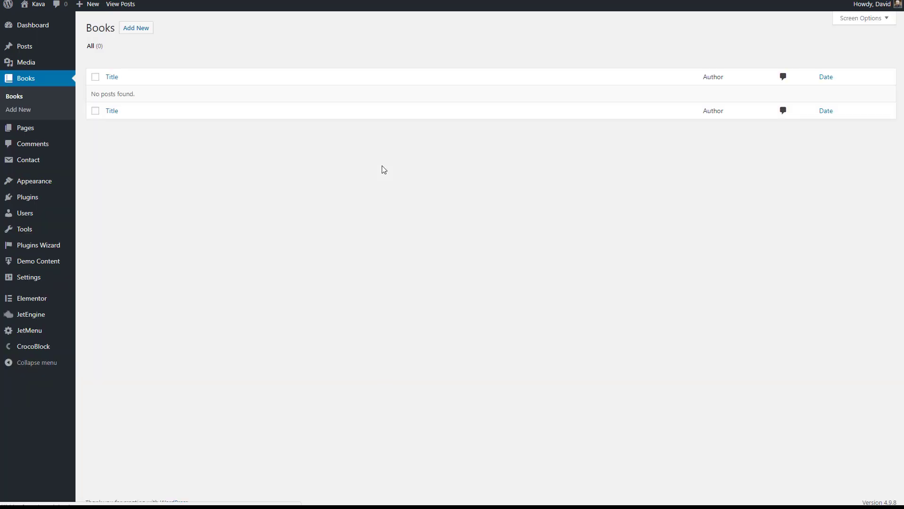
click(141, 27)
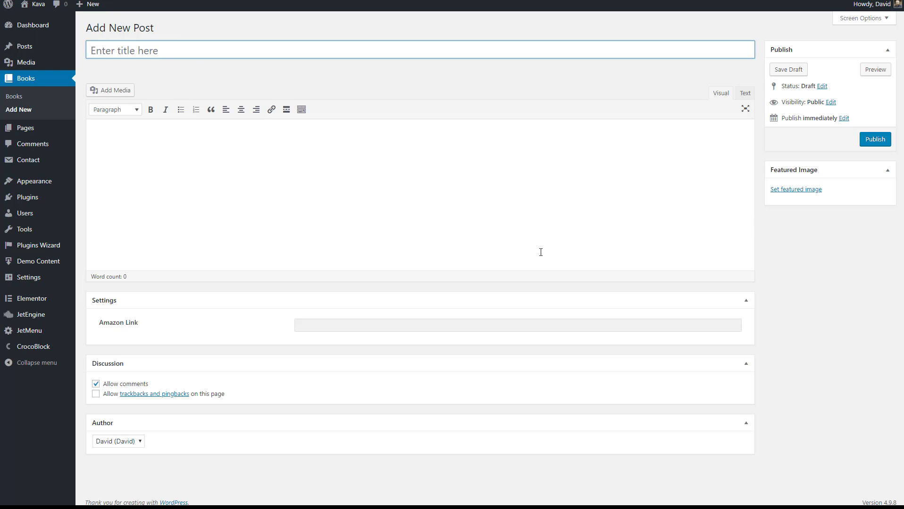
click(342, 325)
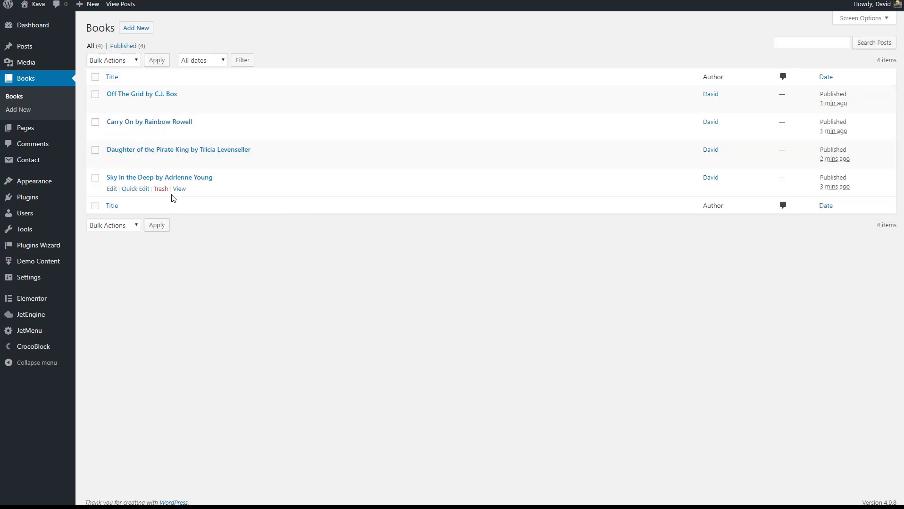
Open the Off The Grid book entry, view its page on the site, and return to the dashboard
click(150, 93)
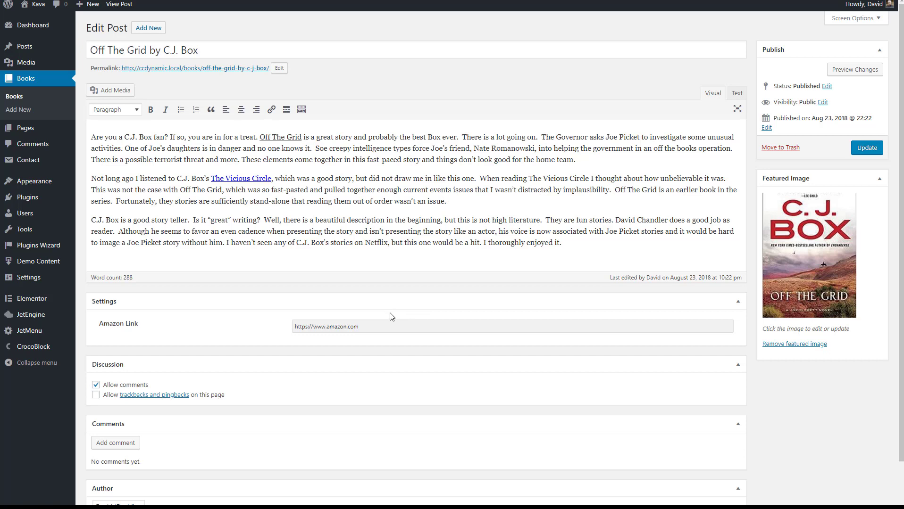
click(114, 6)
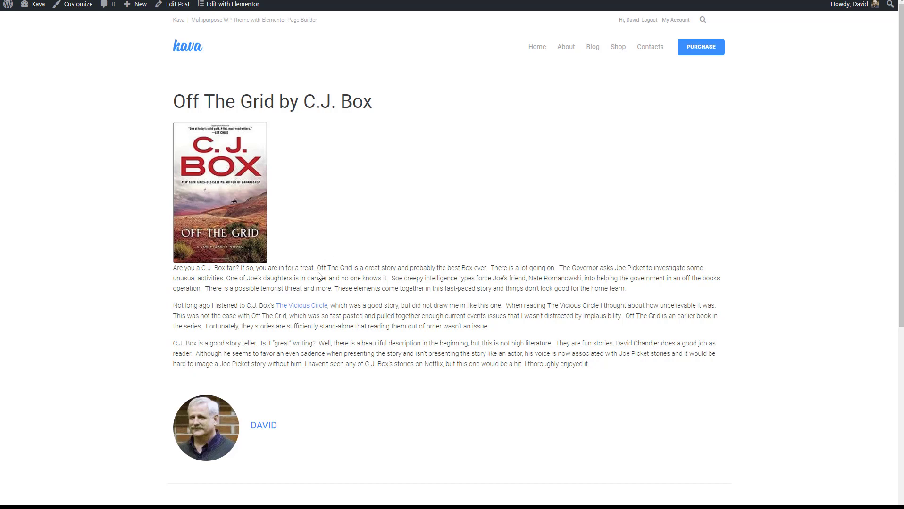
mouse_move(39, 8)
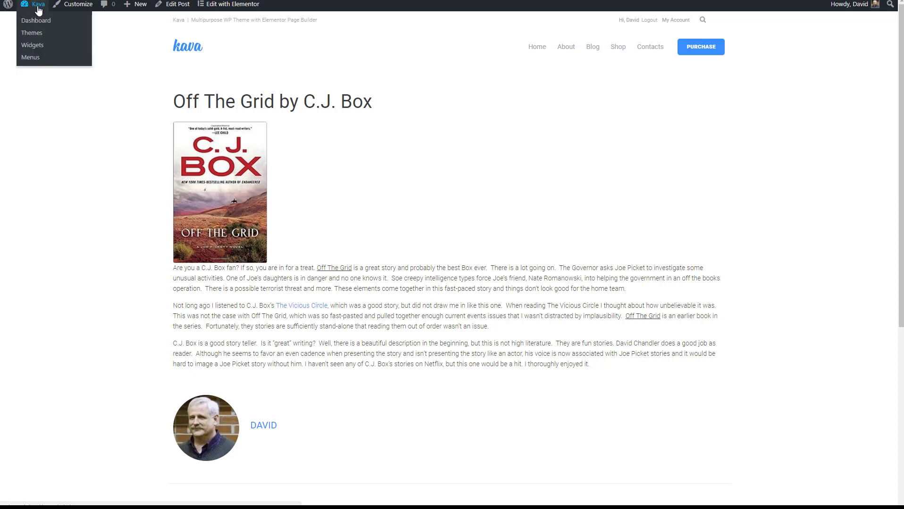
click(36, 23)
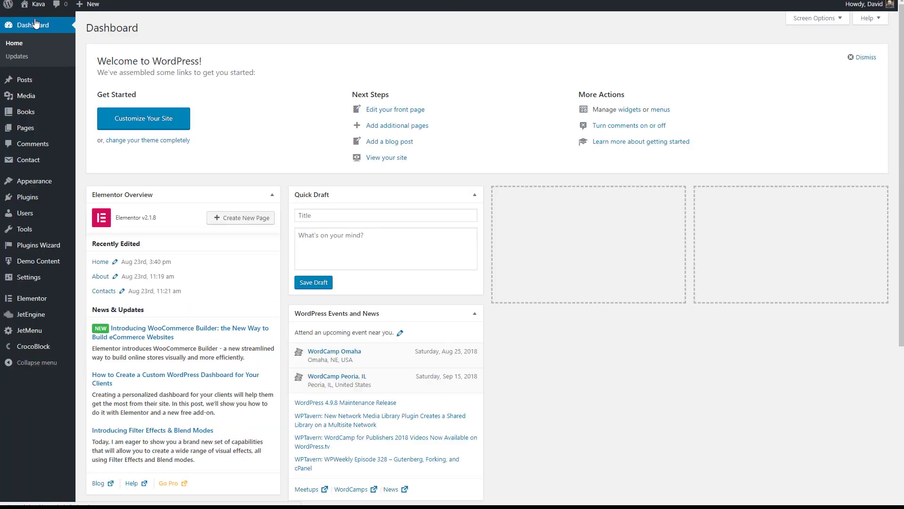
Create a theme part template of type Single named Single Book in the CrocoBlock library
mouse_move(41, 315)
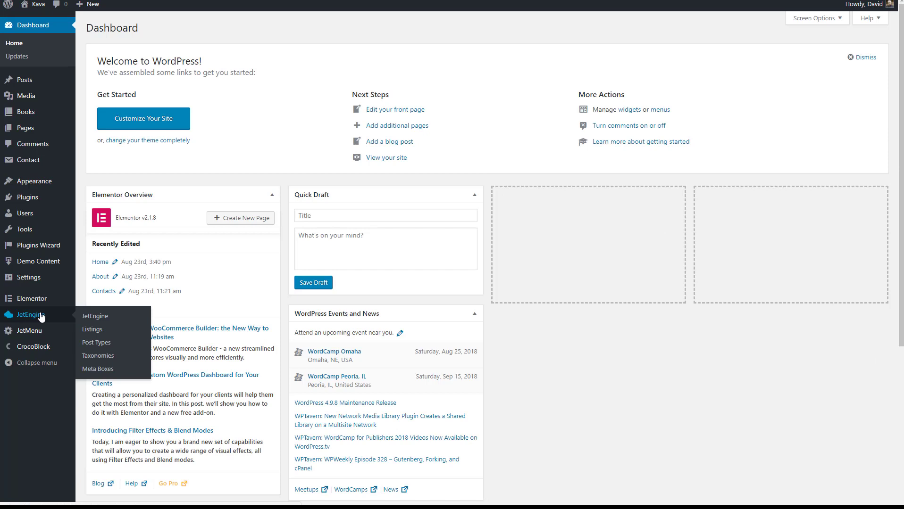
mouse_move(22, 348)
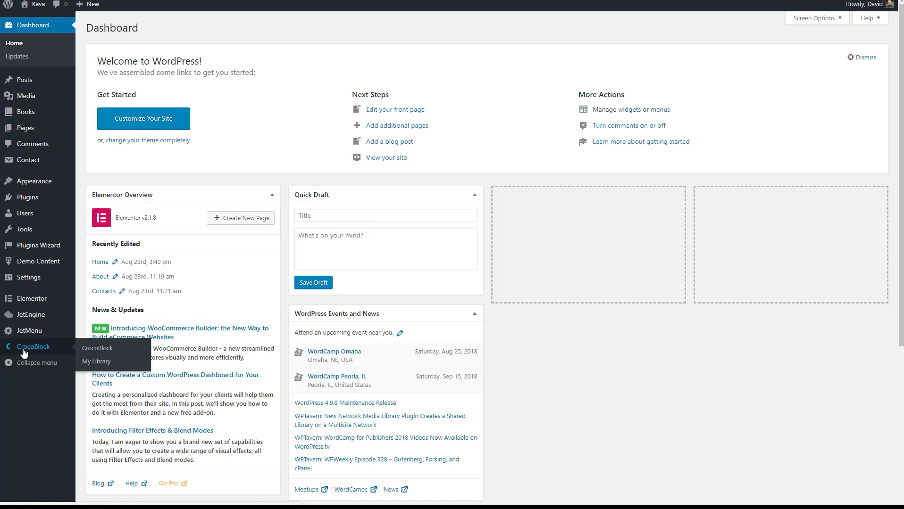
click(86, 365)
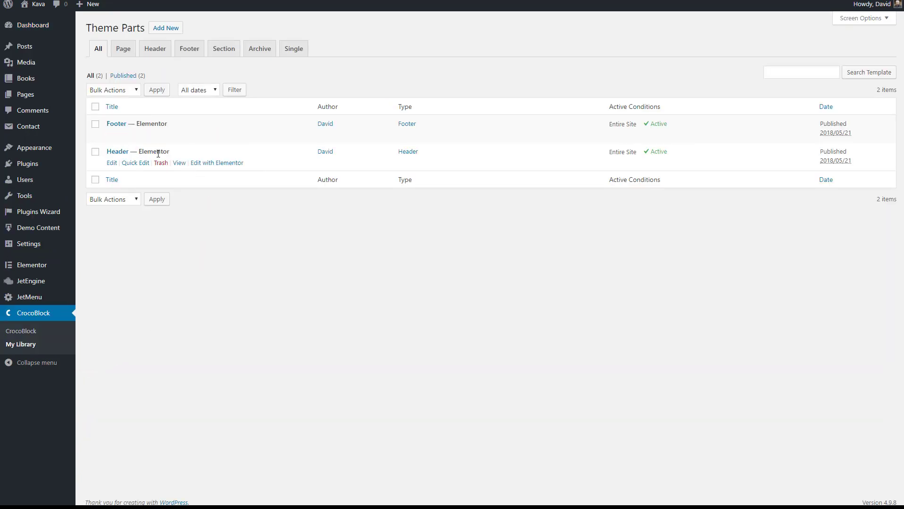
click(299, 52)
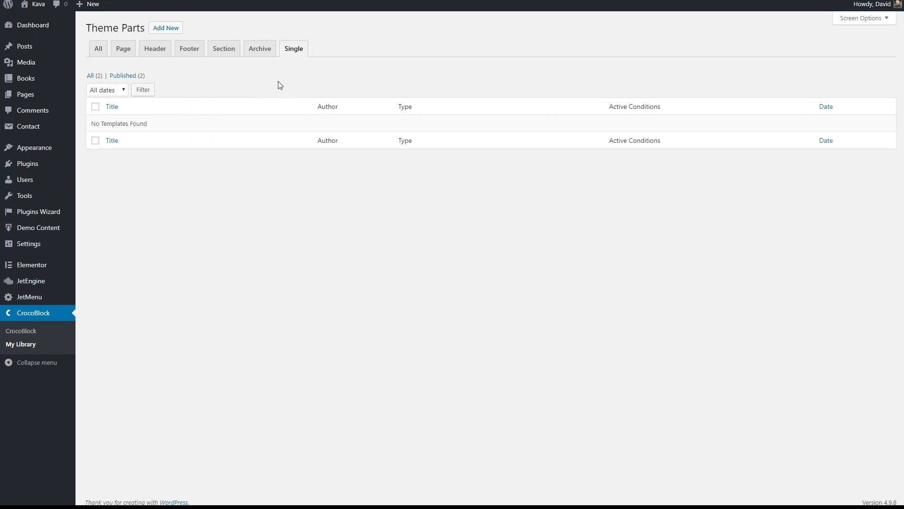
click(165, 28)
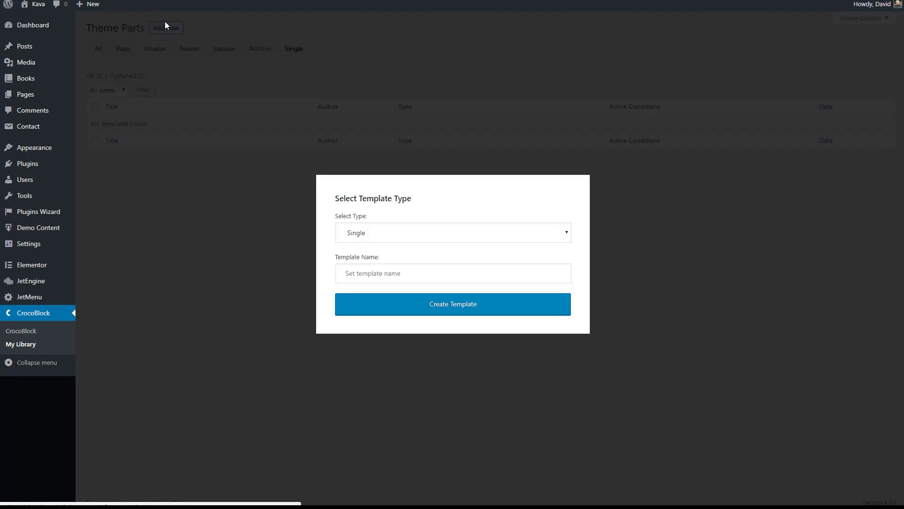
click(363, 237)
click(363, 236)
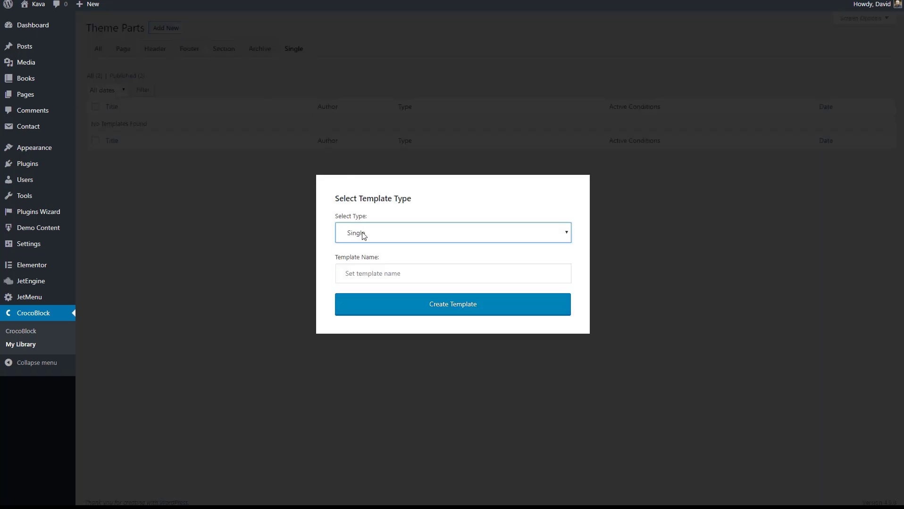
click(369, 270)
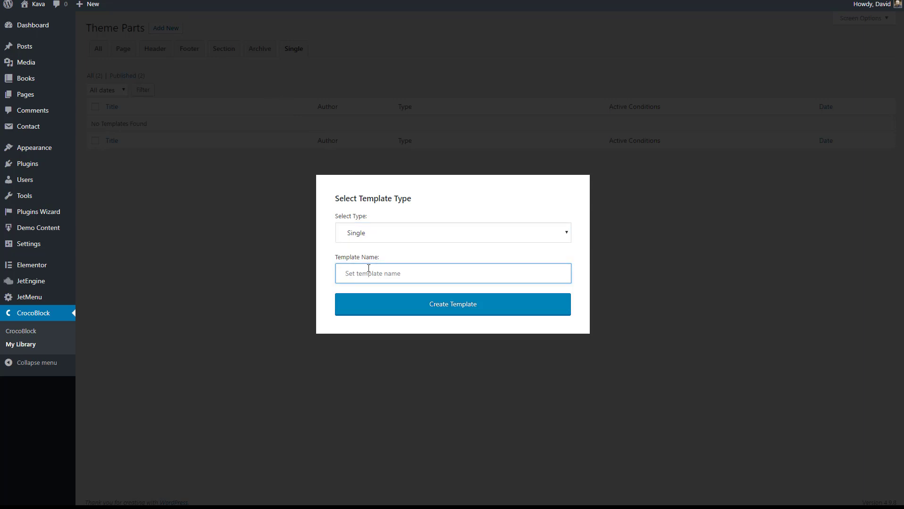
text(Single Book)
click(407, 303)
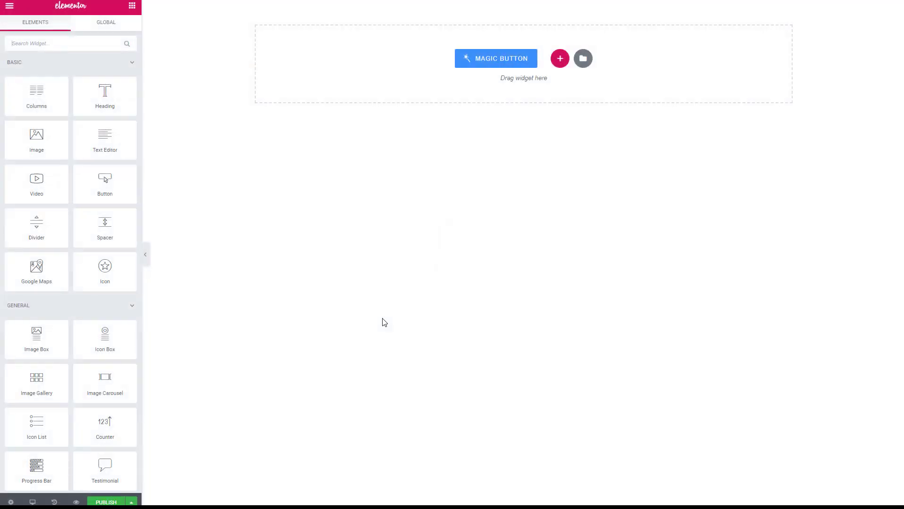
Insert a section with two equal columns into the Single Book template
click(560, 60)
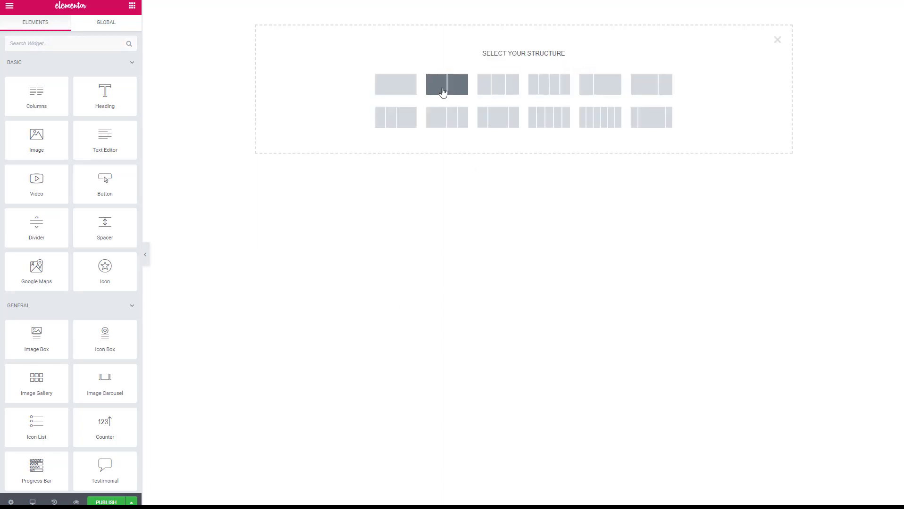
click(443, 89)
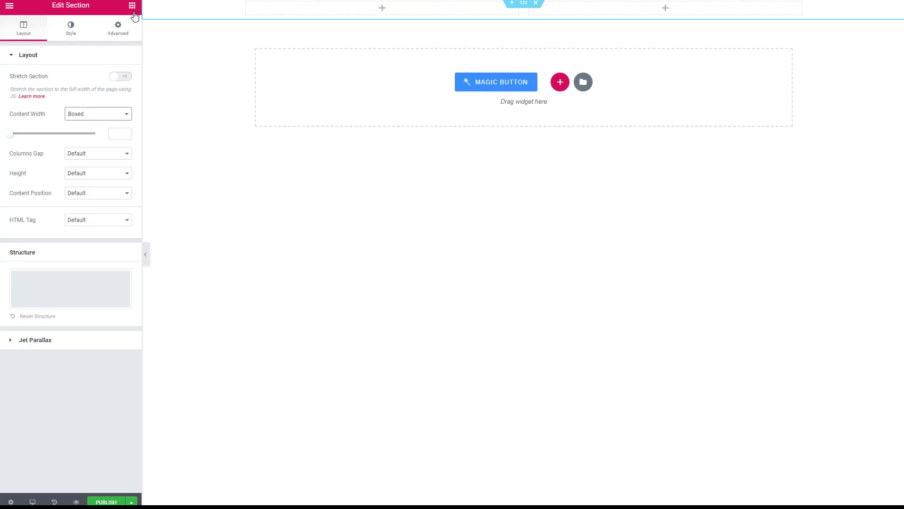
Add a Dynamic Image widget to the first column of the Single Book template
click(133, 7)
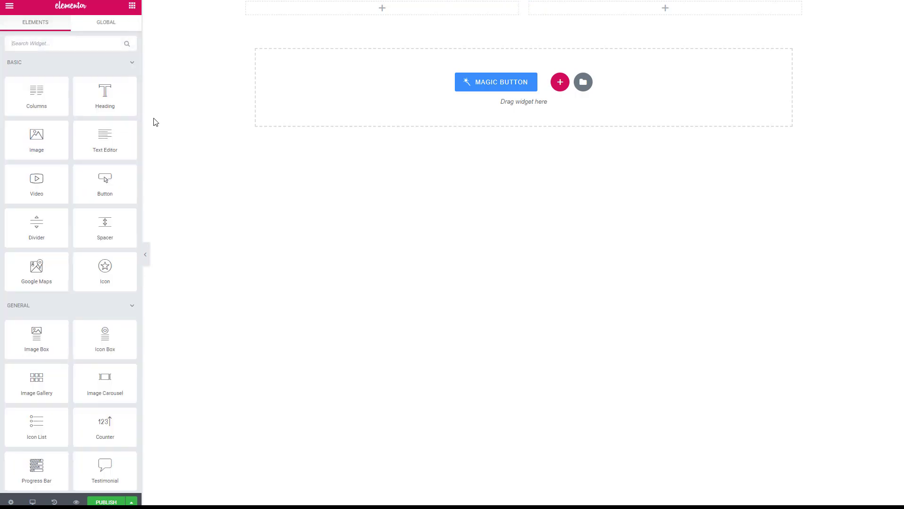
scroll(115, 129, down, 20)
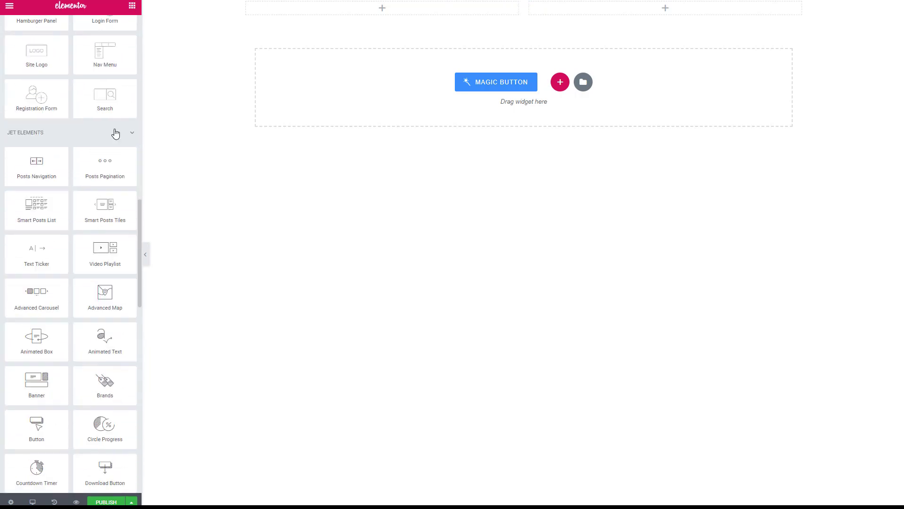
scroll(115, 129, down, 2)
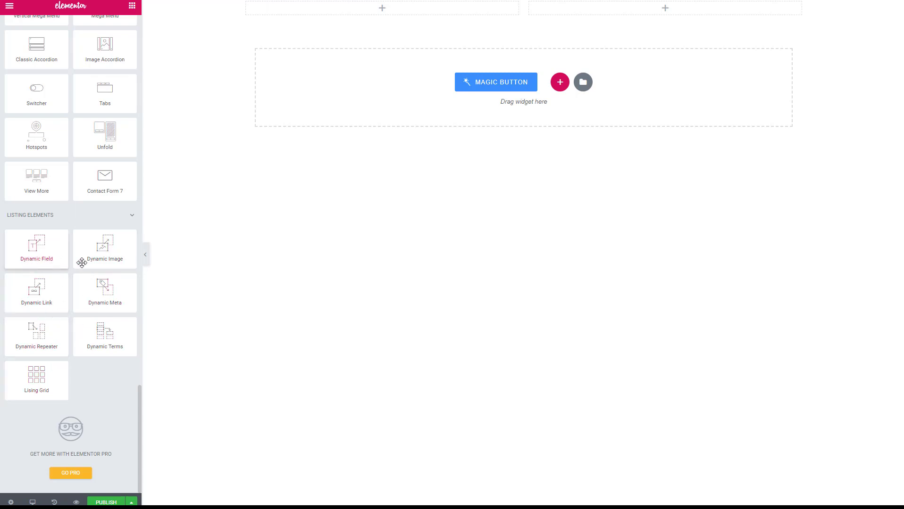
drag(96, 256, 319, 16)
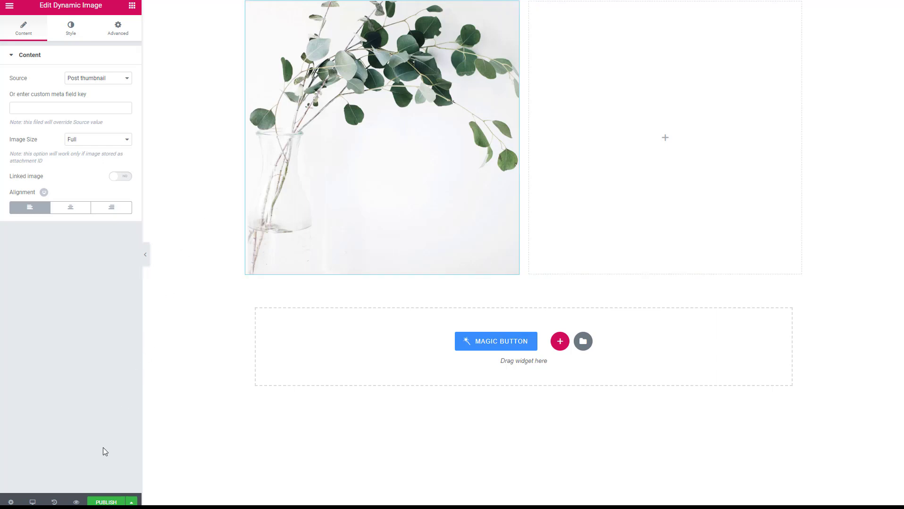
Set the Single Book template's status to Published in its general settings
click(11, 502)
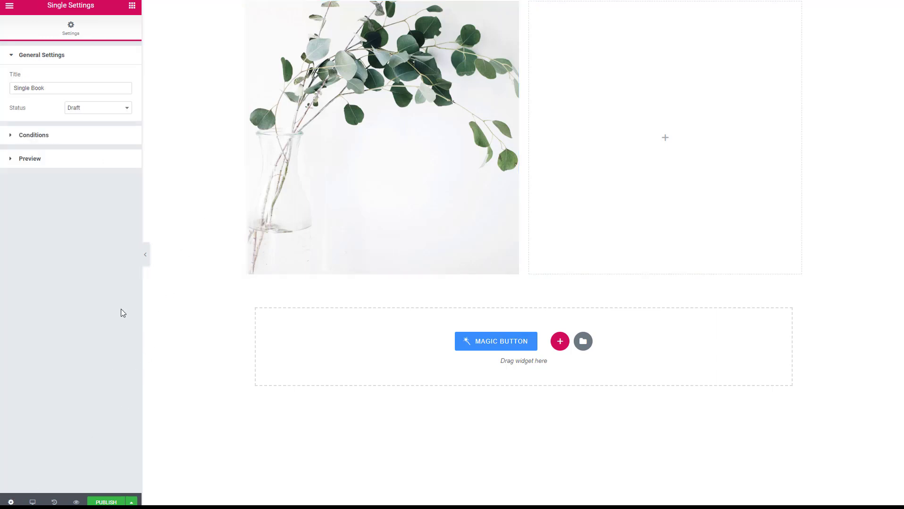
click(107, 107)
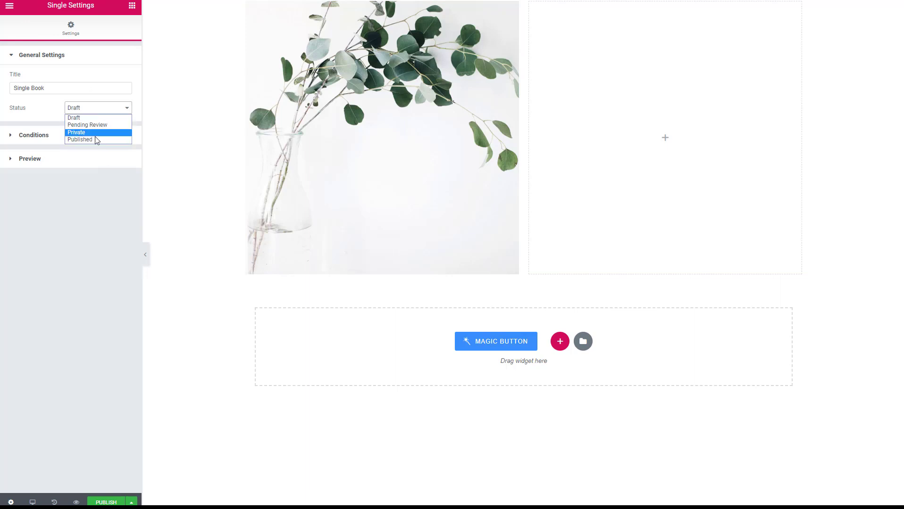
click(95, 139)
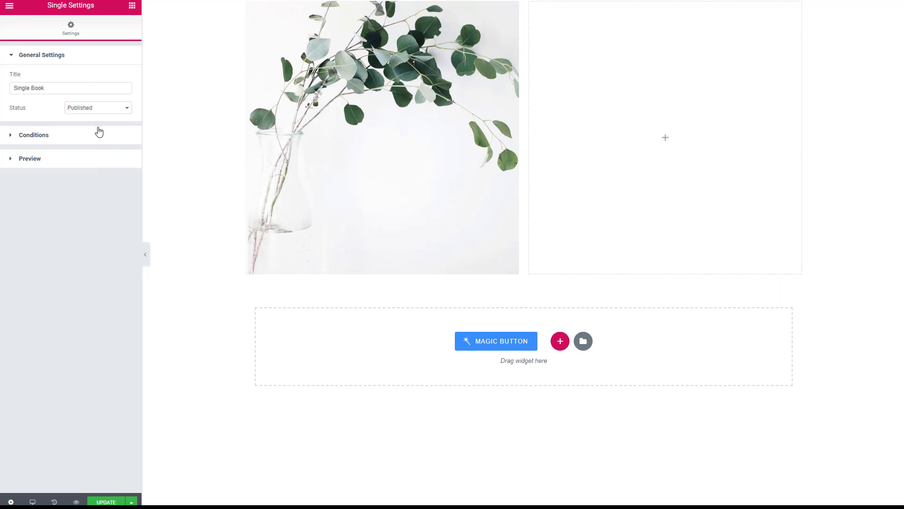
Set the template's display condition to Singular, Post Type, with only Books as the post type, and save it
click(98, 136)
click(112, 104)
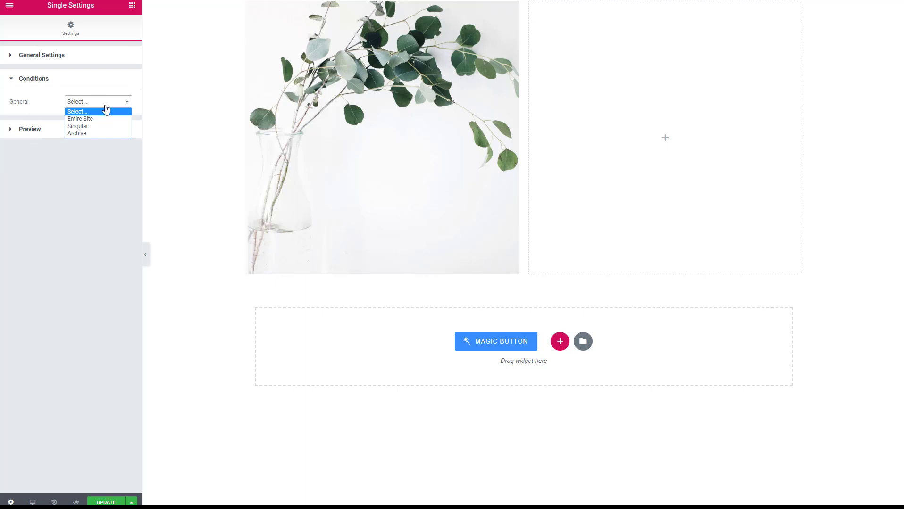
click(89, 126)
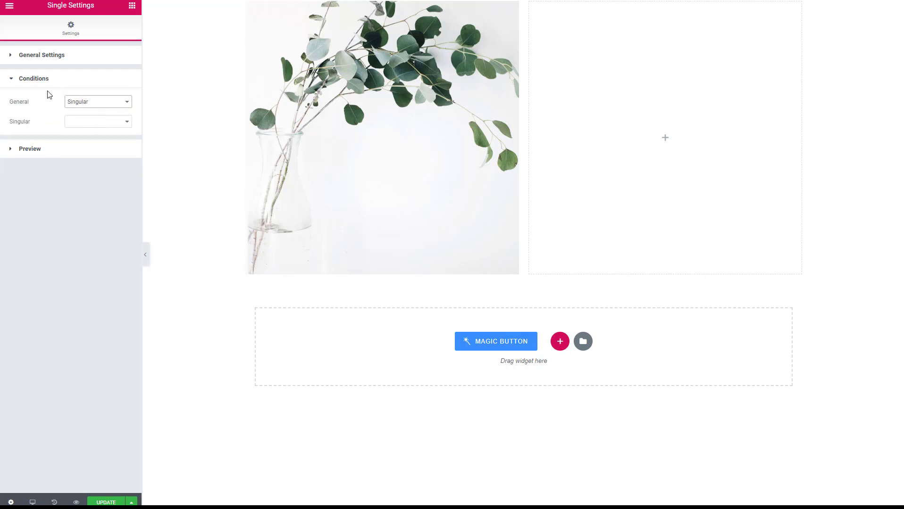
click(87, 124)
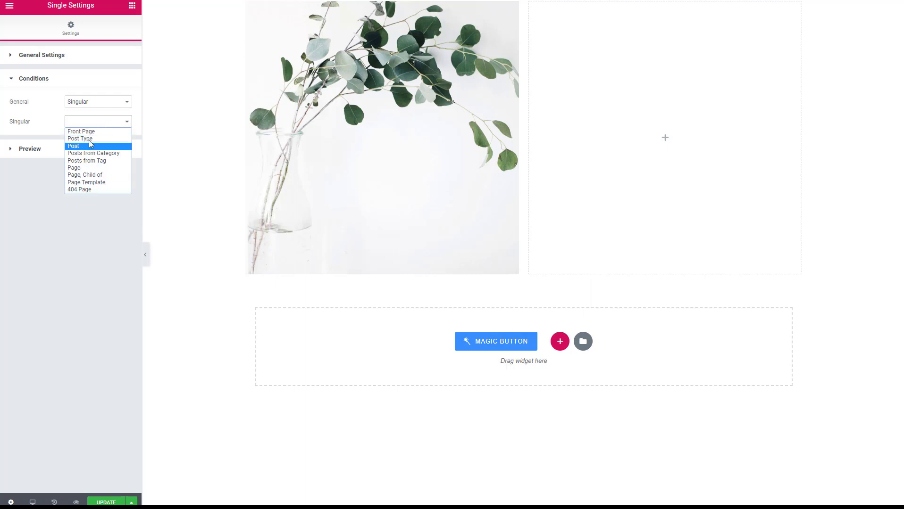
click(89, 138)
click(97, 144)
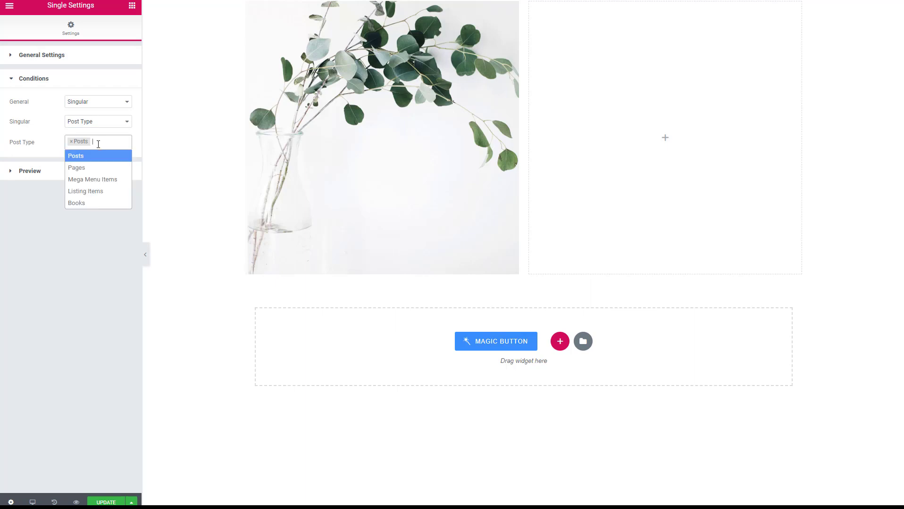
click(86, 204)
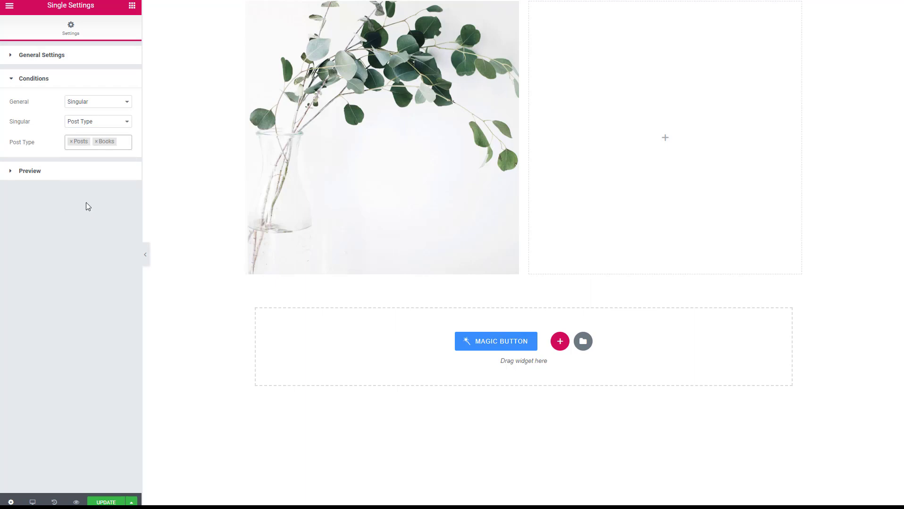
click(71, 142)
click(38, 223)
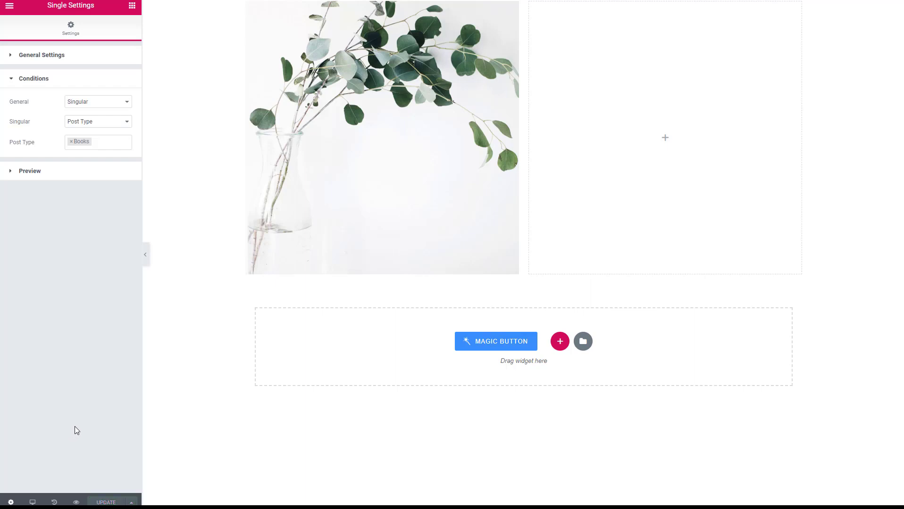
Reload the editor and replace the Dynamic Image widget in the first column with a new one, saving the template
click(207, 407)
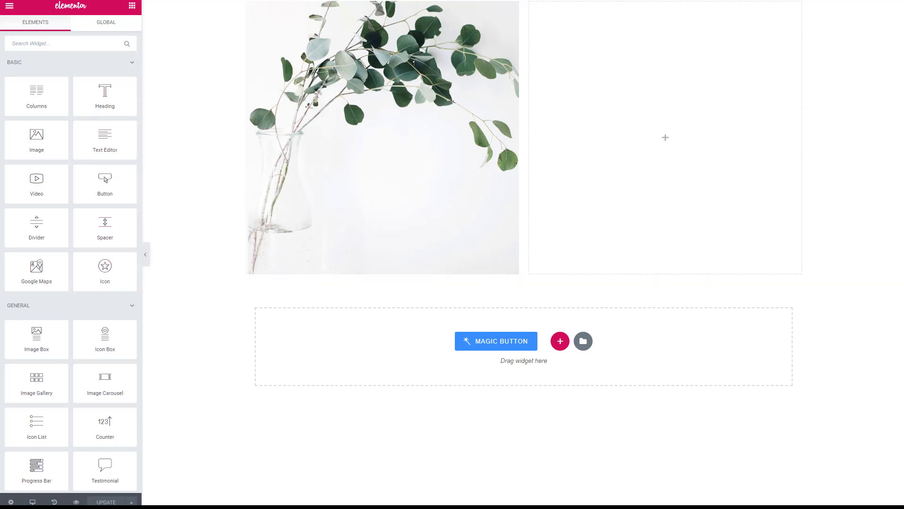
key(F5)
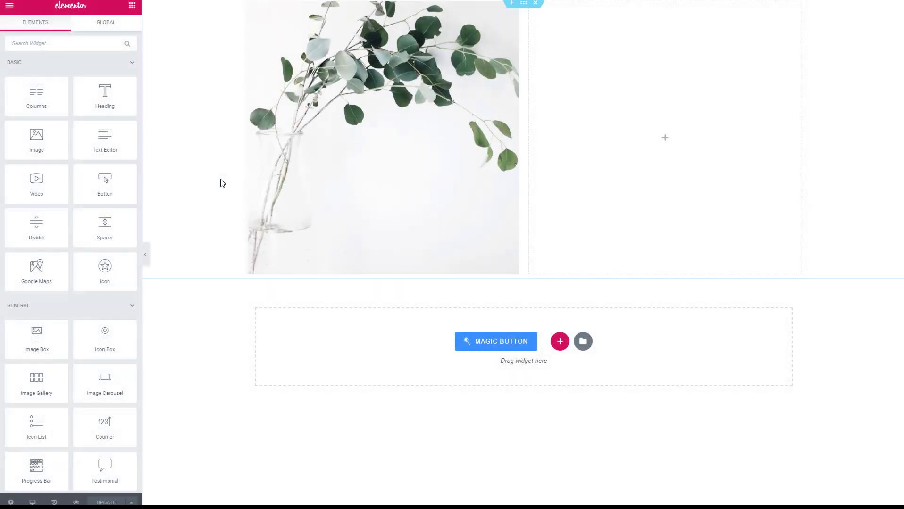
click(278, 149)
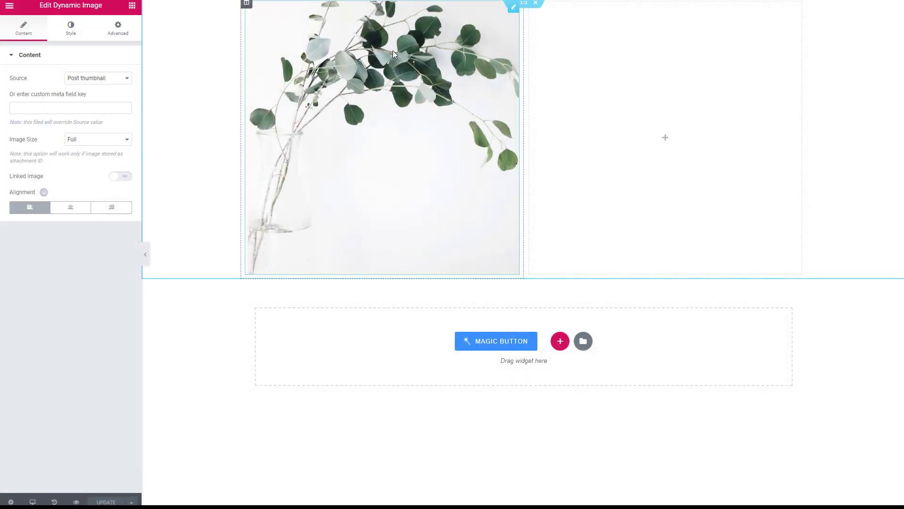
right_click(512, 13)
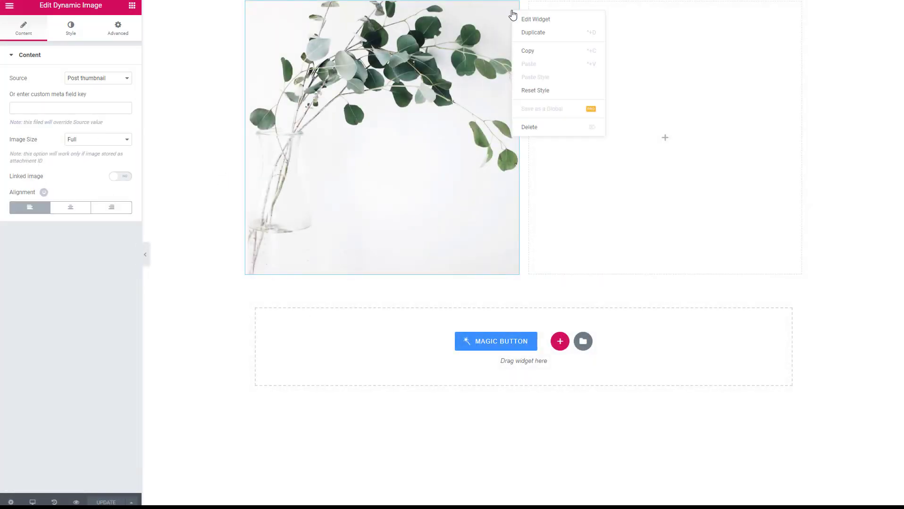
click(524, 127)
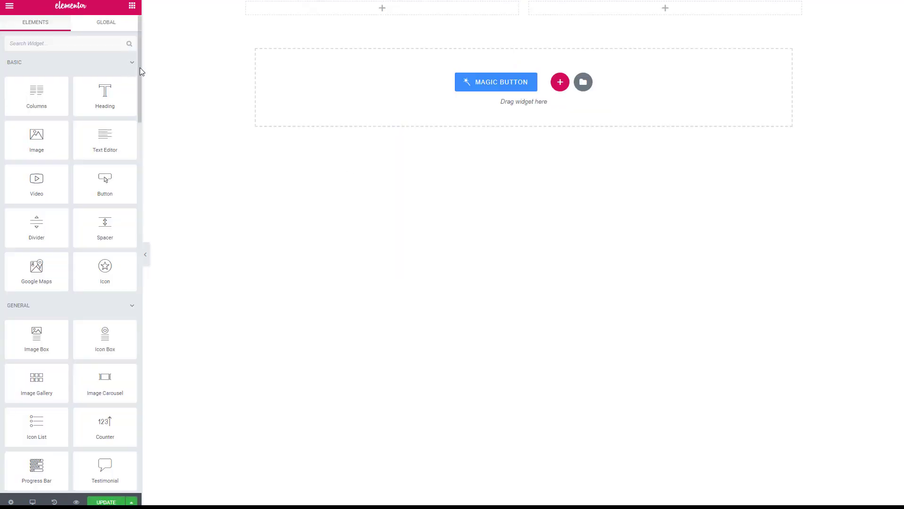
drag(139, 81, 139, 439)
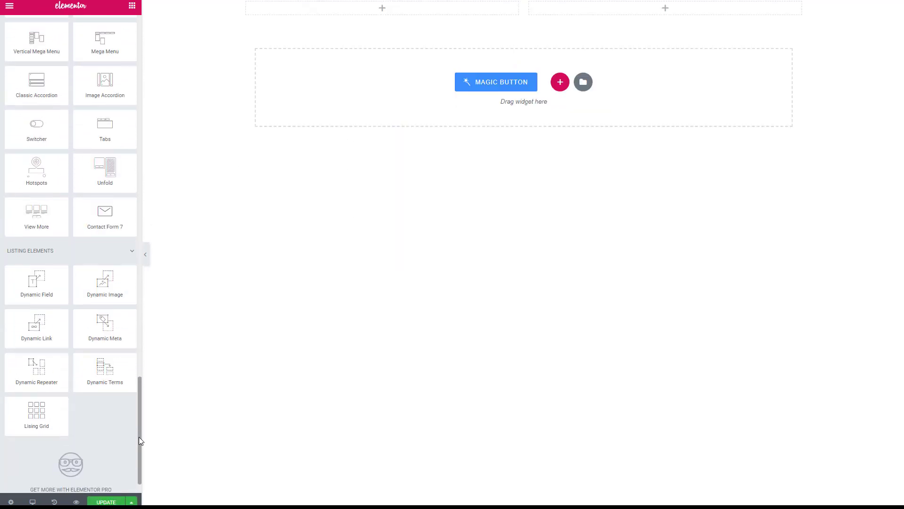
drag(101, 273, 329, 15)
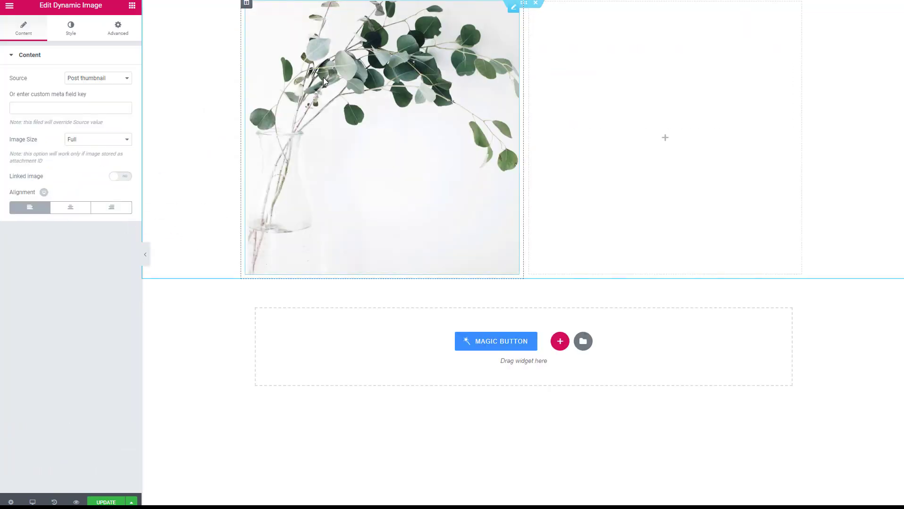
click(96, 503)
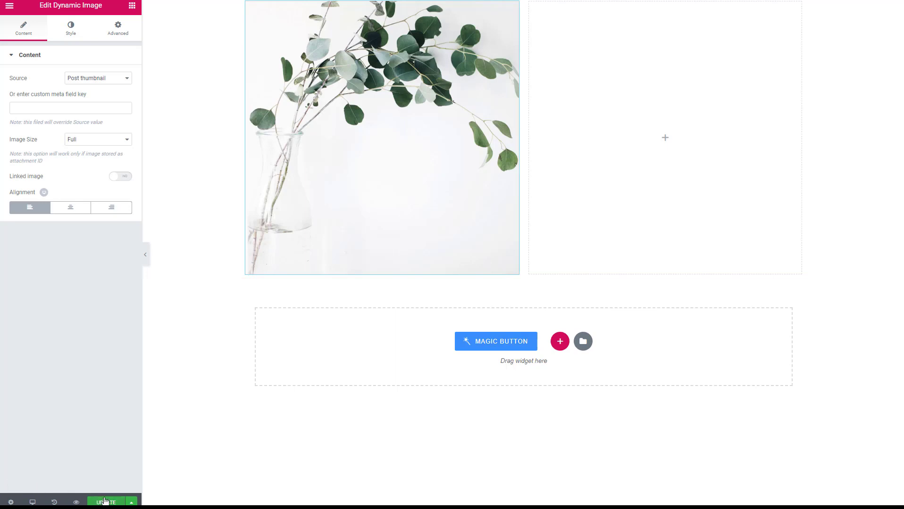
Set the template's preview to post type Books with the post Off The Grid by C.J. Box, and save it
click(10, 502)
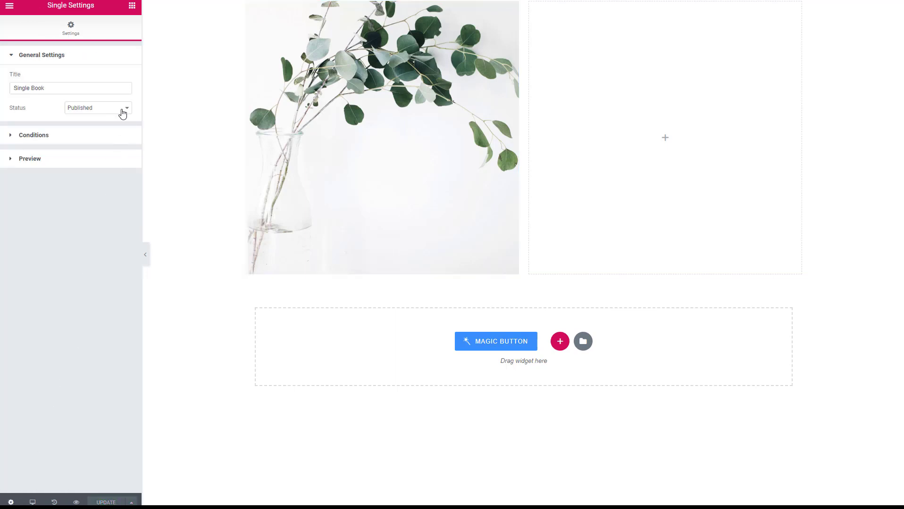
click(94, 136)
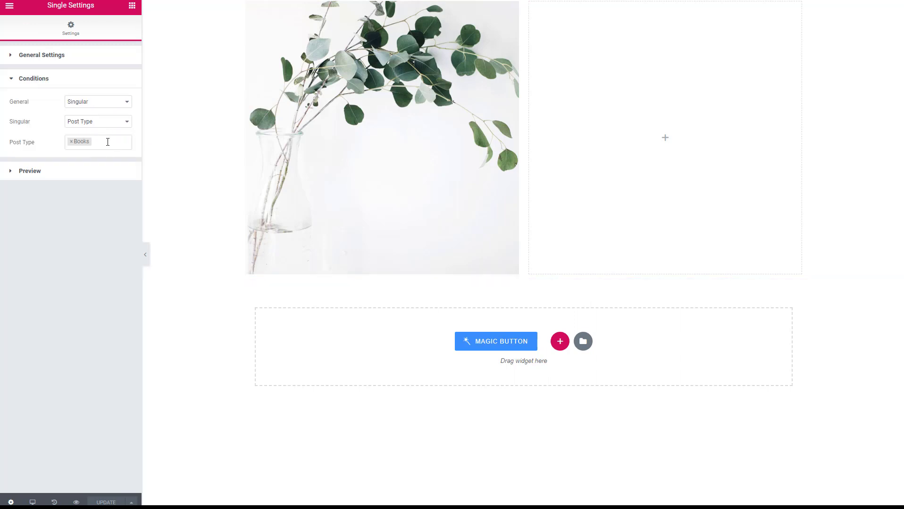
click(38, 171)
click(43, 160)
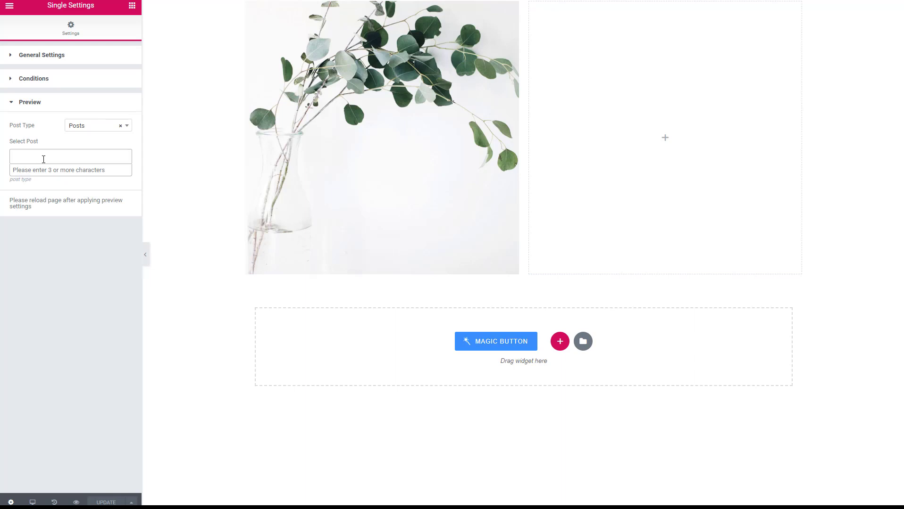
text(off the grid)
click(101, 126)
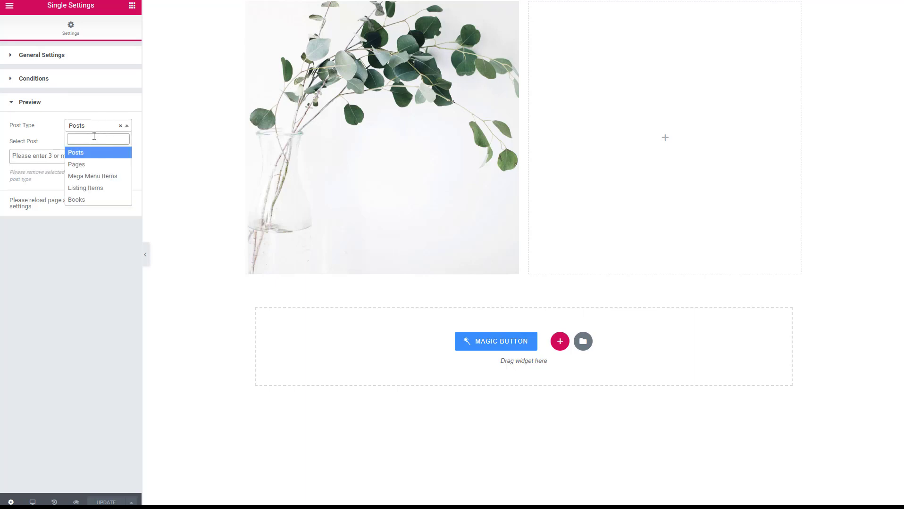
click(79, 200)
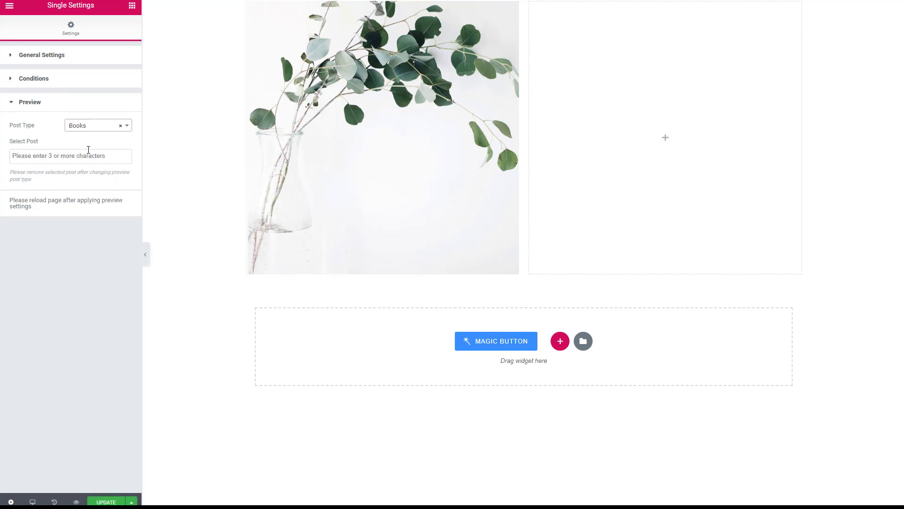
click(75, 158)
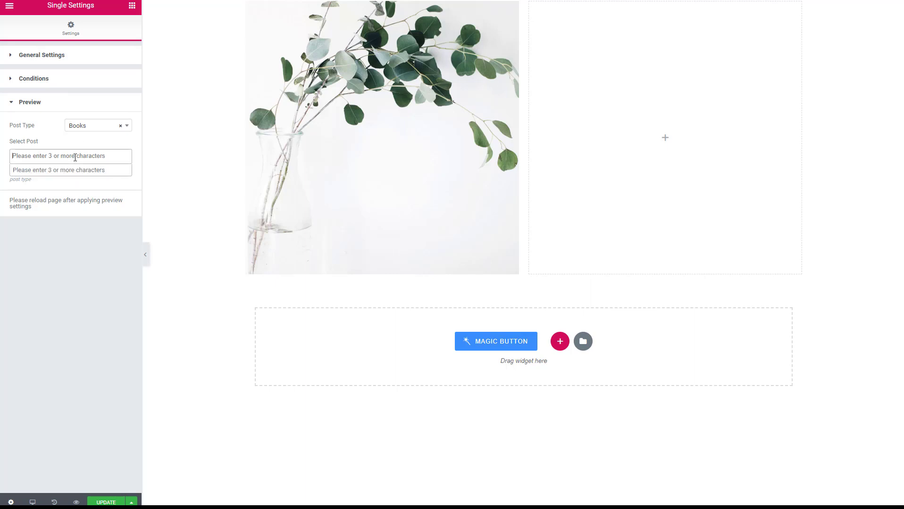
text(off the grid)
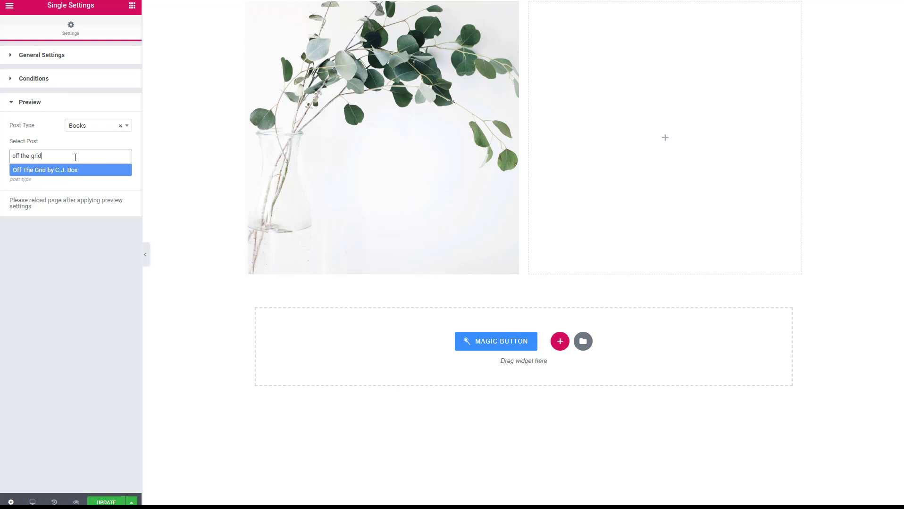
click(71, 173)
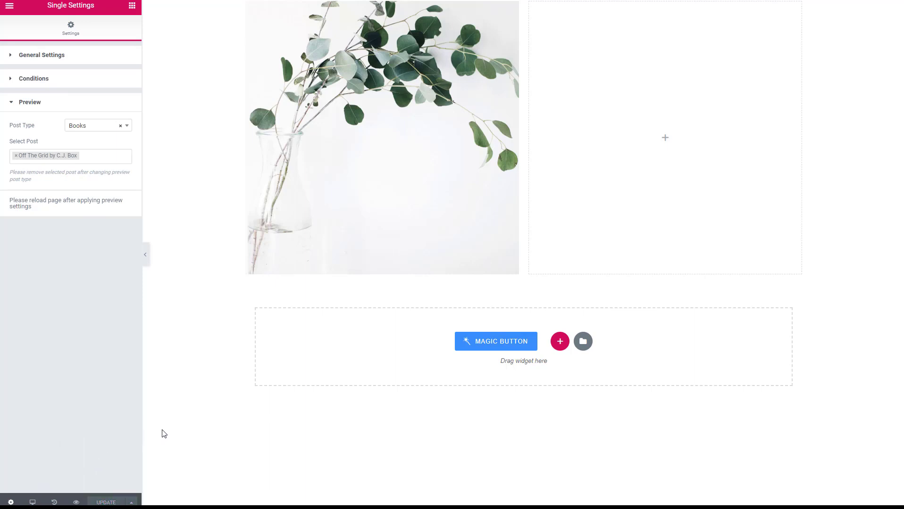
Reload the editor to apply the preview settings and narrow the first column to about the book cover's width
click(132, 5)
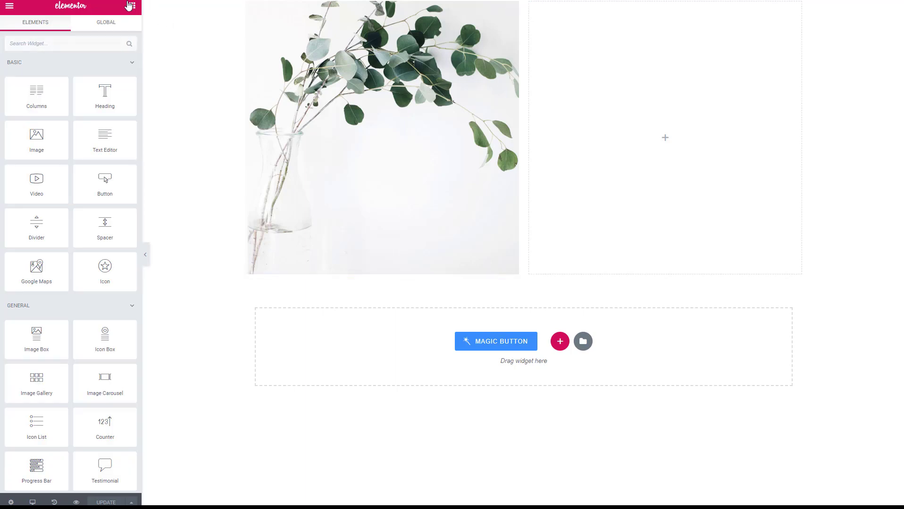
key(F5)
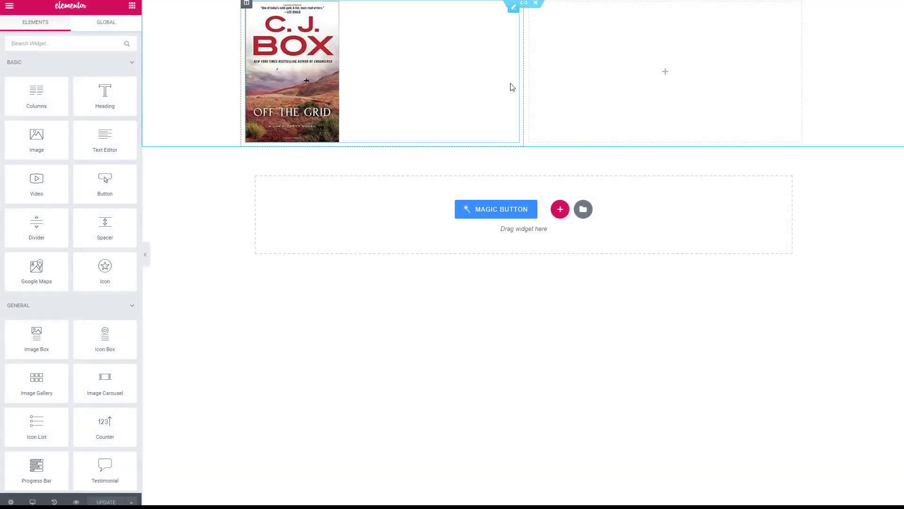
drag(520, 81, 347, 111)
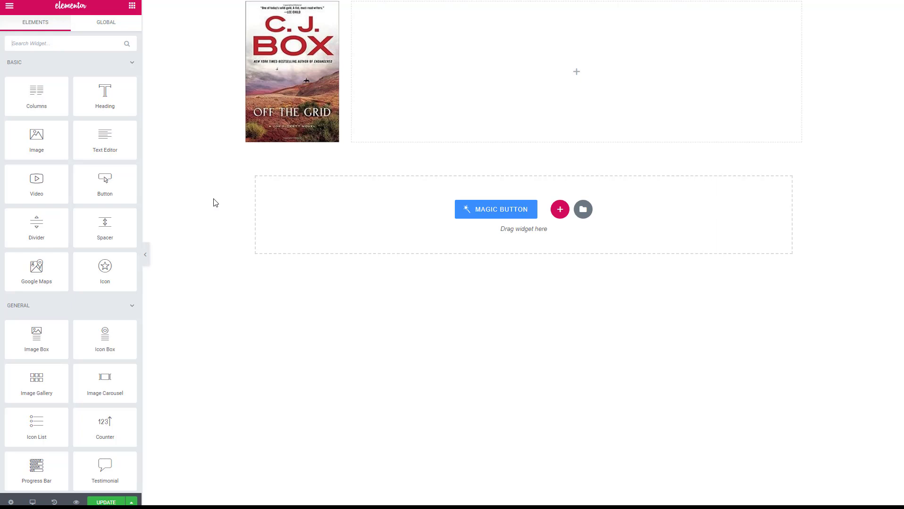
Add a Dynamic Field widget to the empty second column, showing the post title with the H1 HTML tag
scroll(90, 173, down, 20)
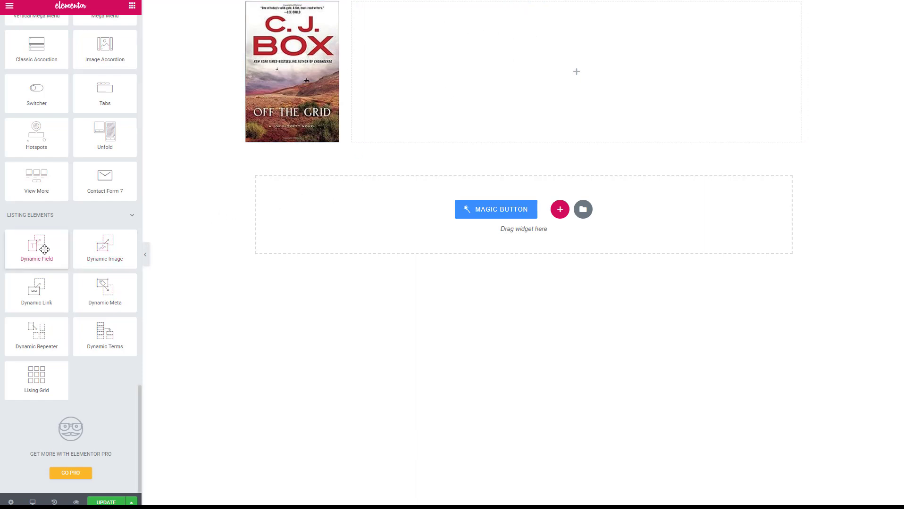
drag(45, 249, 566, 28)
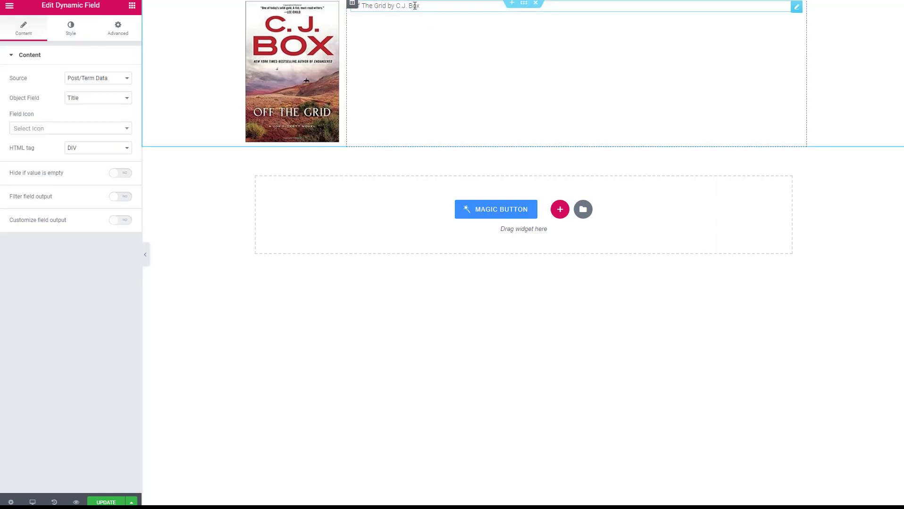
click(126, 98)
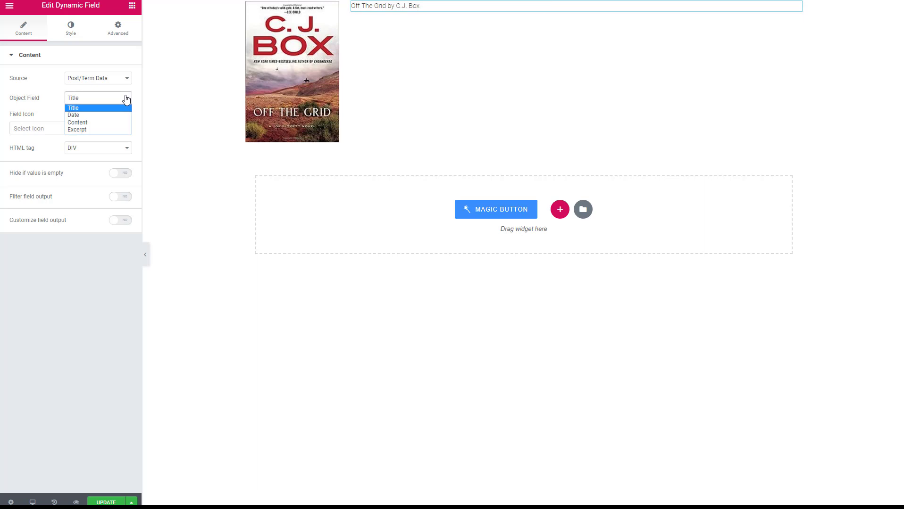
click(126, 99)
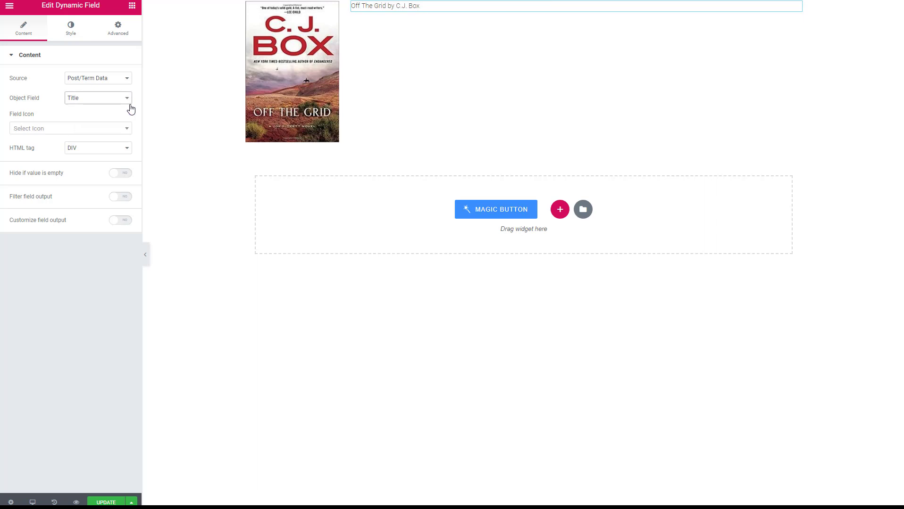
click(129, 150)
click(121, 165)
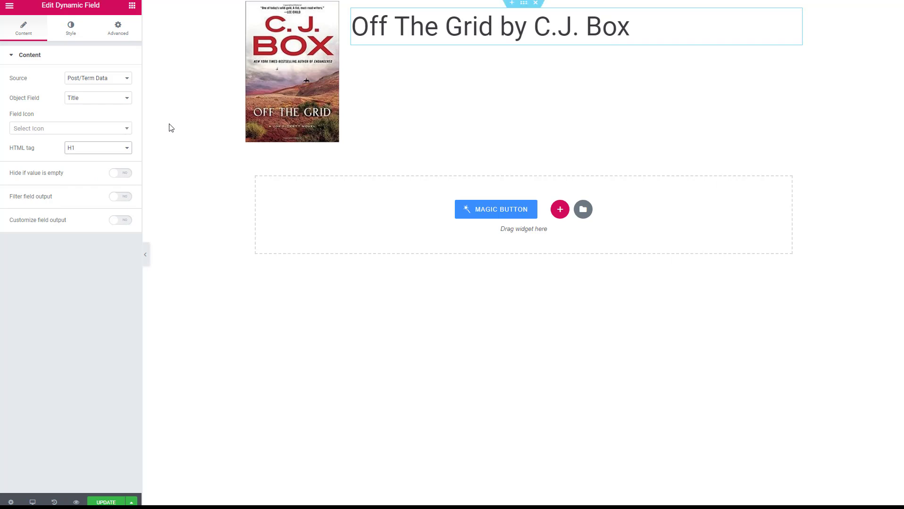
Add a Dynamic Meta widget directly below the book title in the second column
click(132, 5)
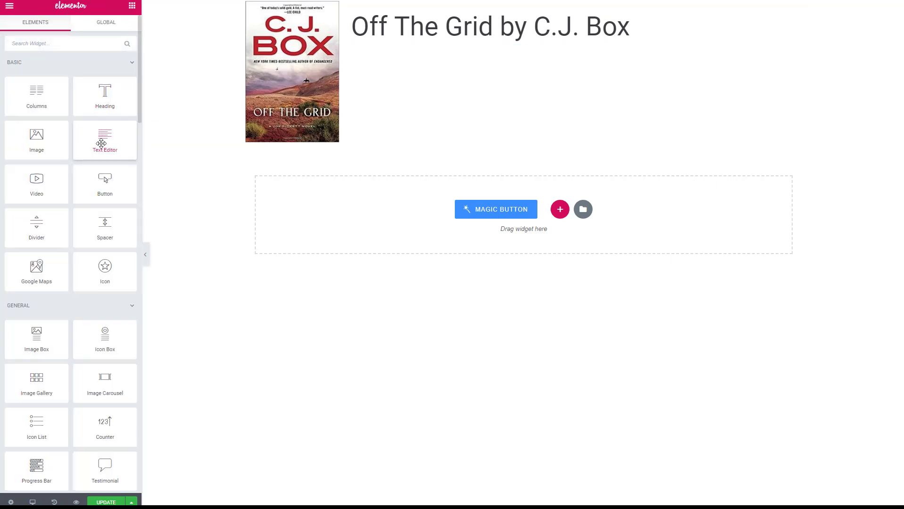
scroll(101, 144, down, 20)
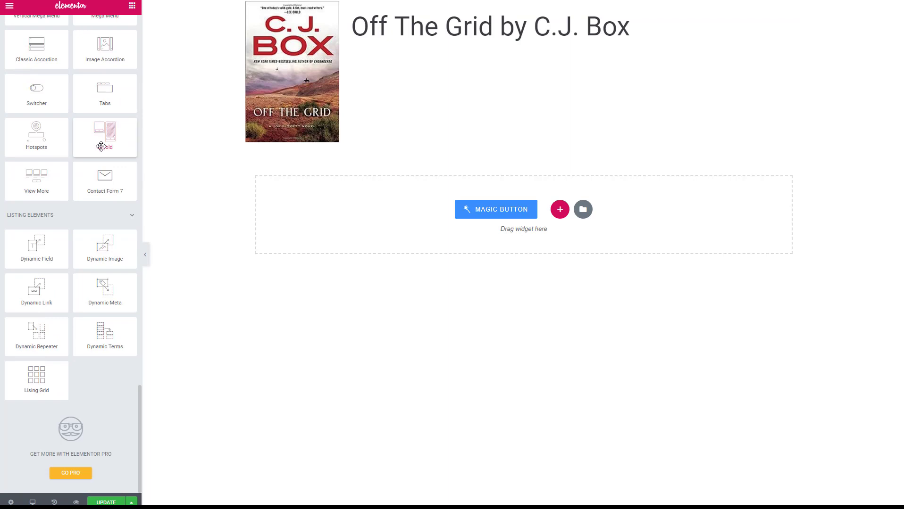
drag(104, 291, 476, 93)
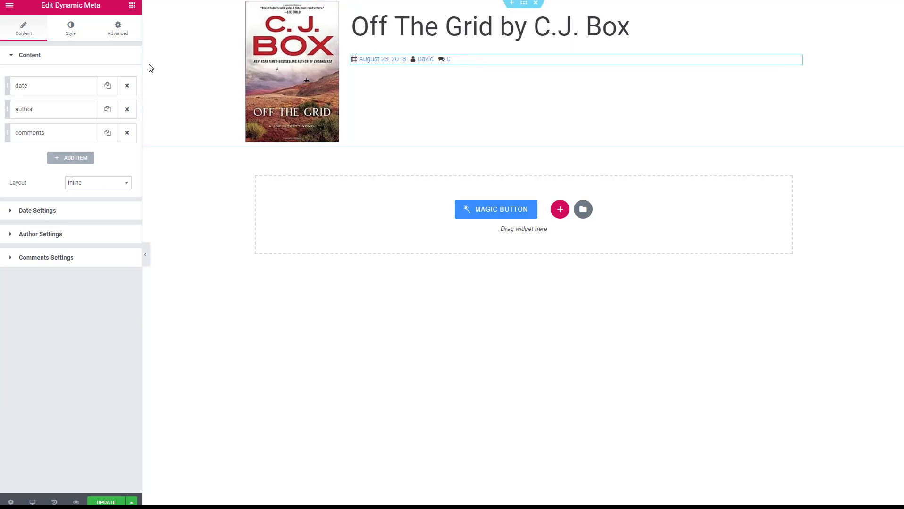
Add a Dynamic Field widget below the post meta line and set its object field to Content
click(132, 6)
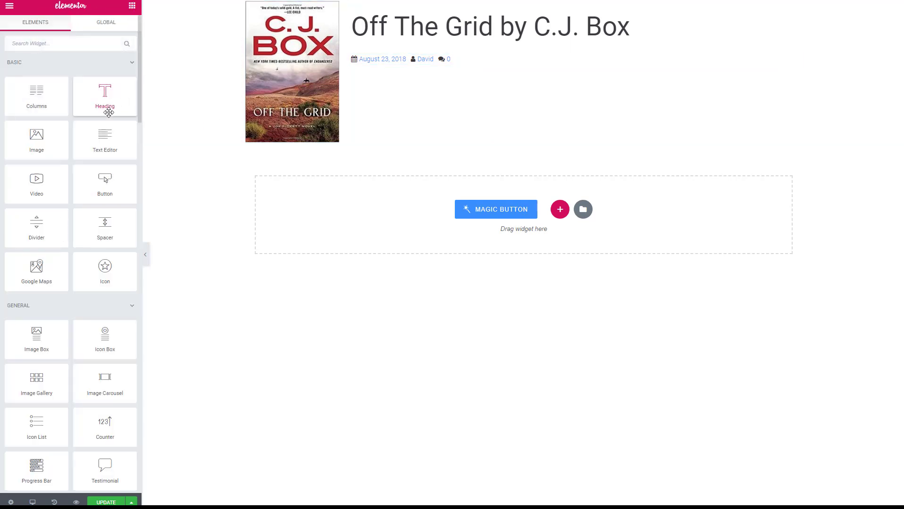
scroll(109, 110, down, 10)
scroll(109, 111, down, 10)
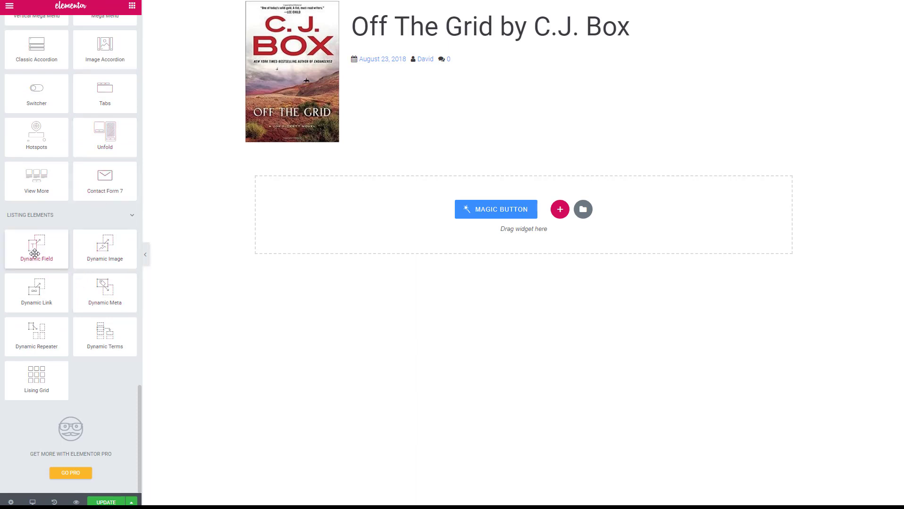
drag(36, 250, 434, 67)
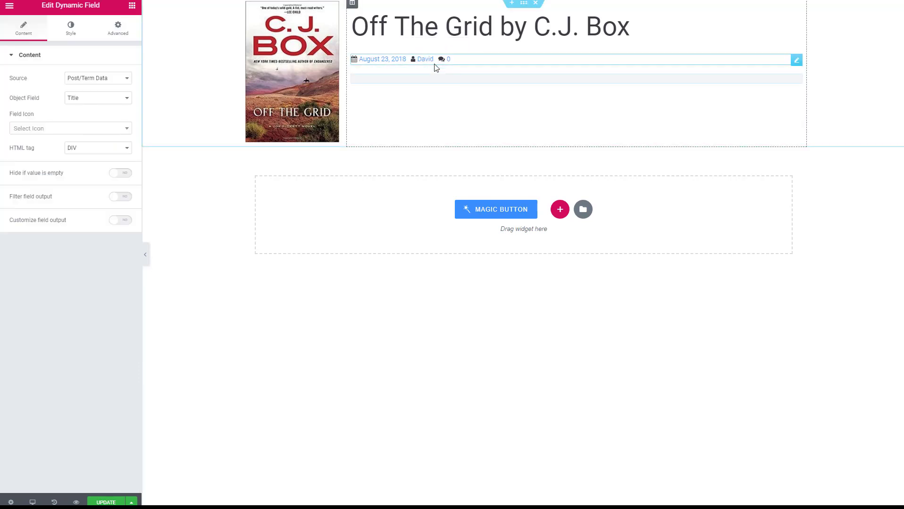
click(87, 99)
click(82, 124)
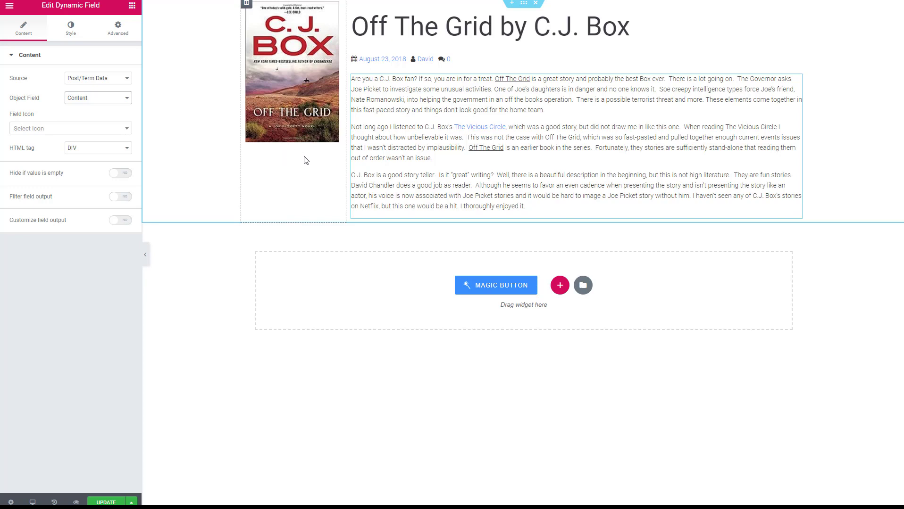
Try a Jet Elements Button widget under the book cover, checking its link options and settings, and delete it
click(132, 5)
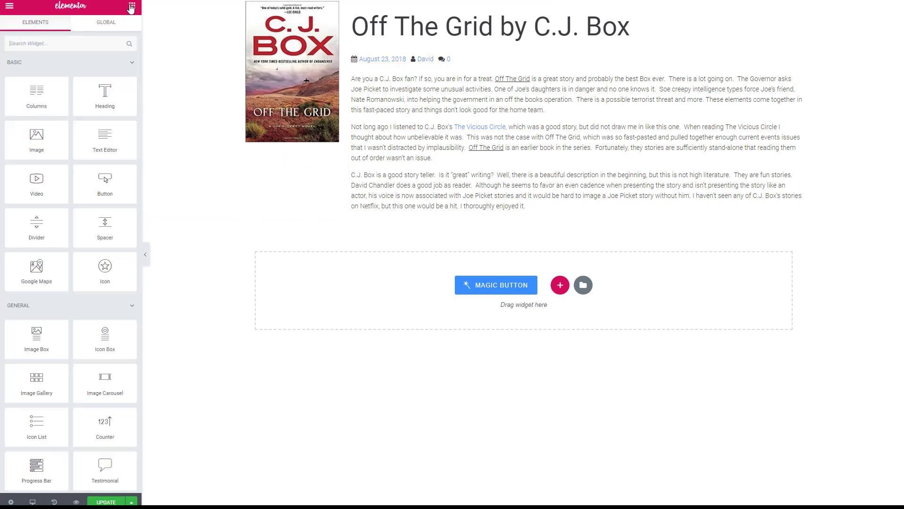
scroll(93, 136, down, 15)
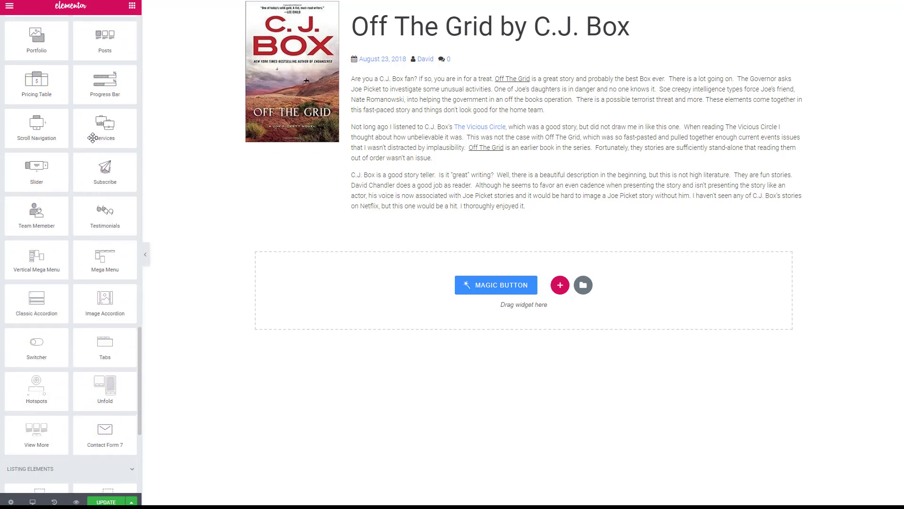
scroll(93, 137, up, 8)
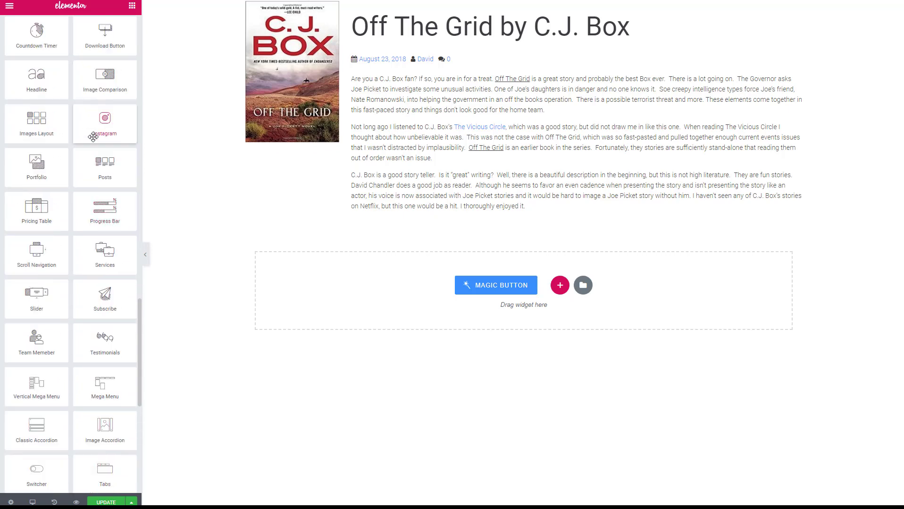
scroll(93, 137, up, 5)
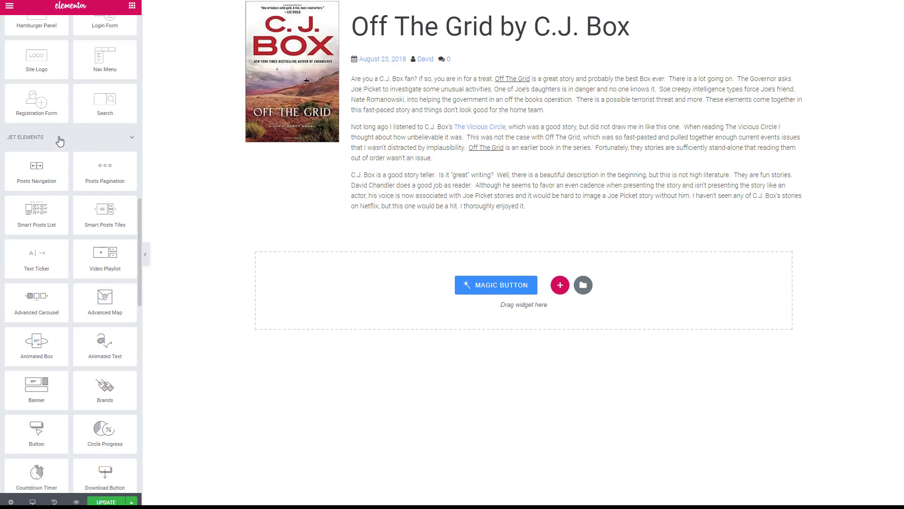
scroll(60, 141, down, 3)
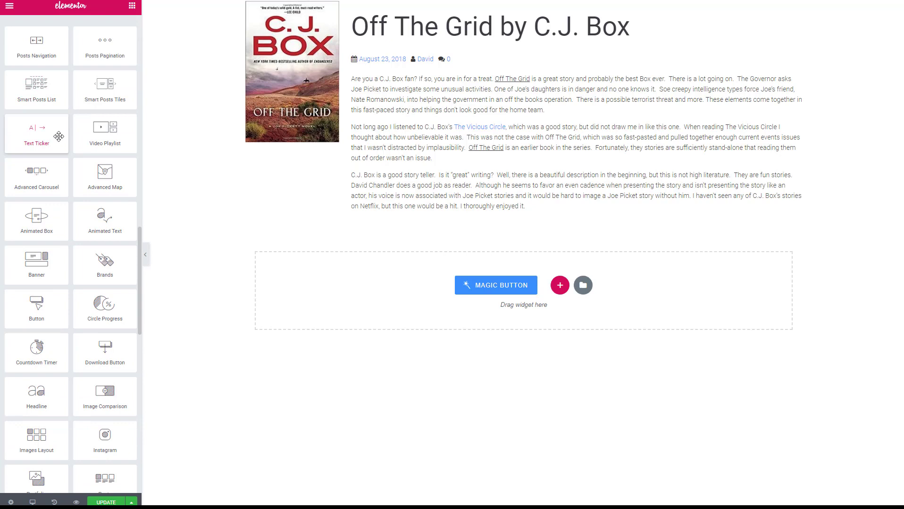
drag(36, 307, 286, 143)
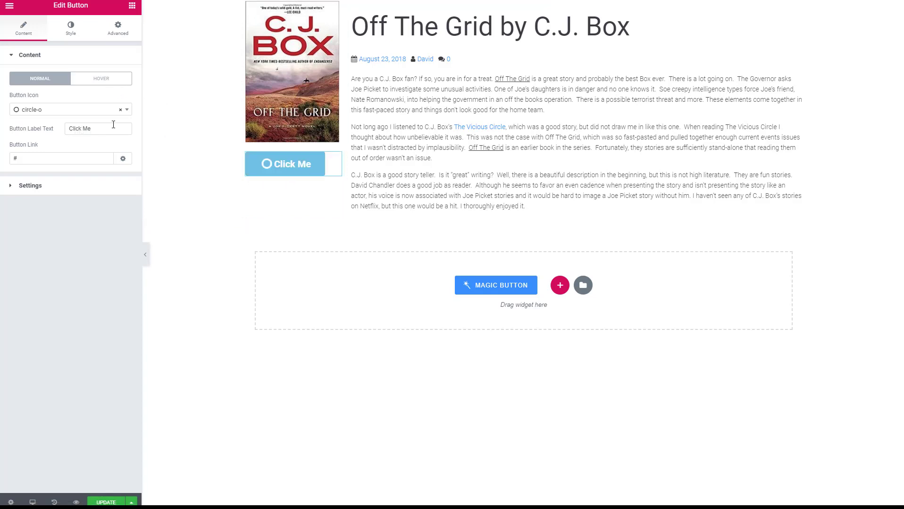
click(124, 160)
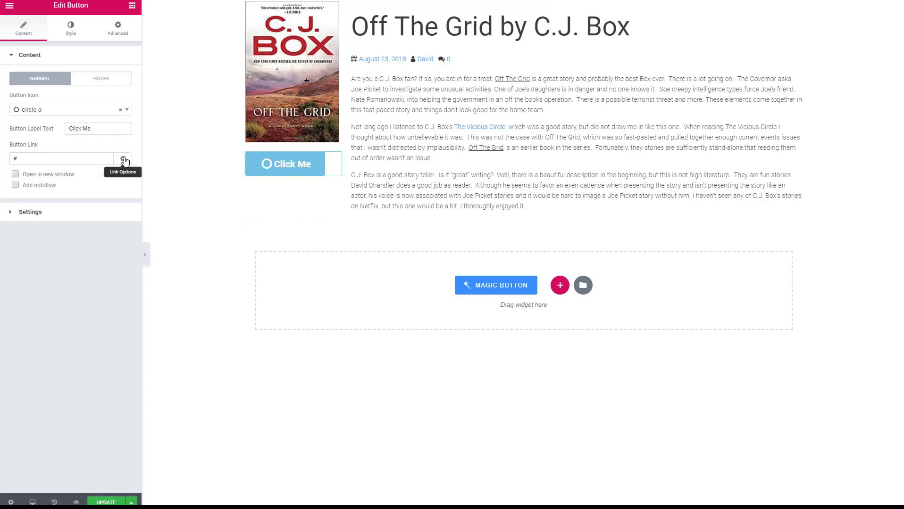
click(126, 160)
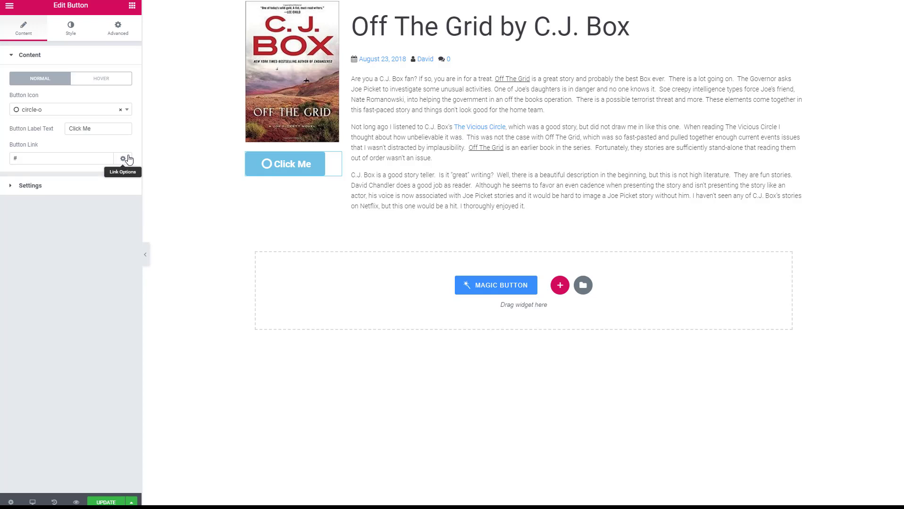
click(14, 185)
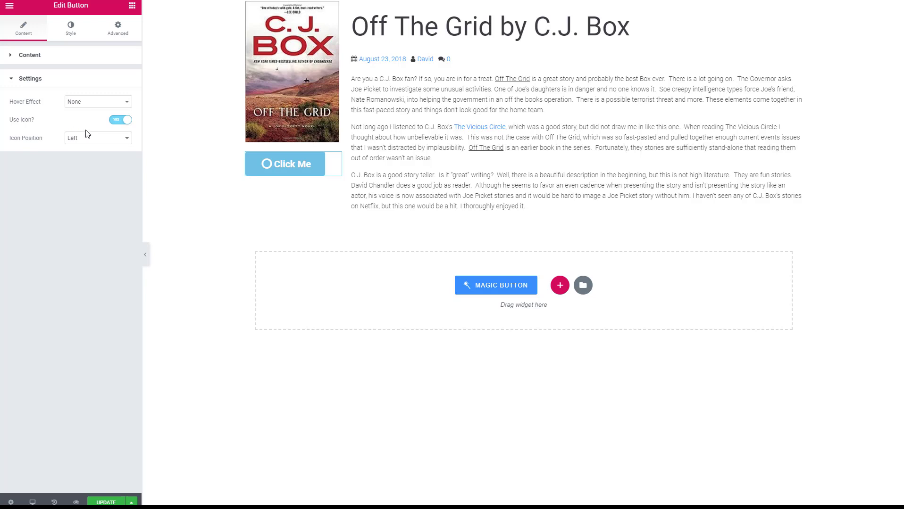
right_click(336, 160)
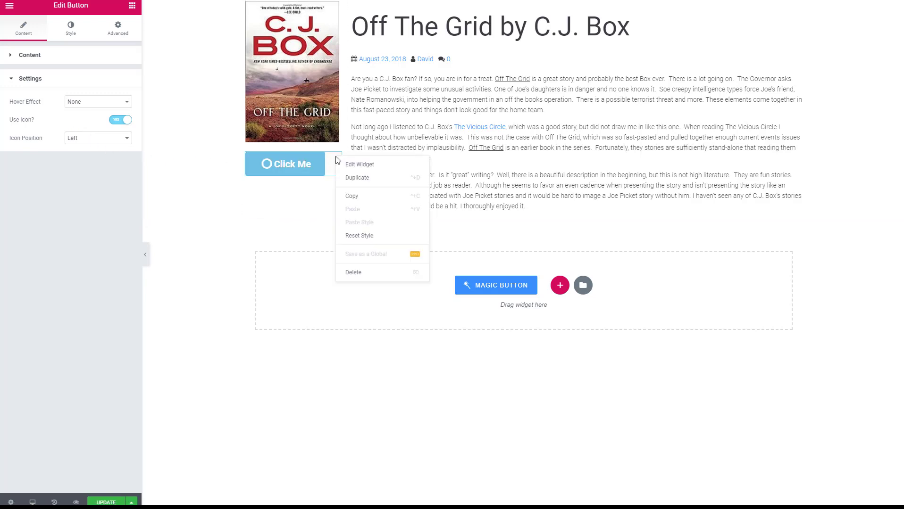
click(347, 273)
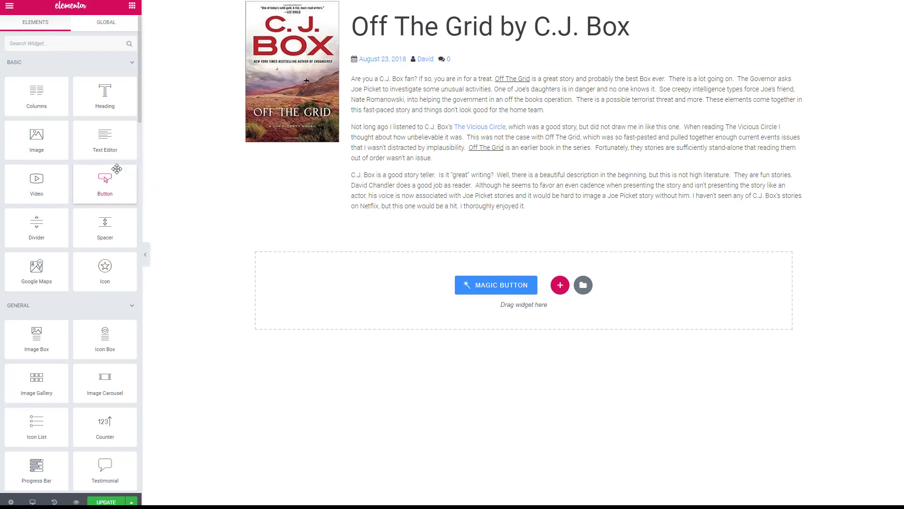
Try a Dynamic Link widget under the book cover, checking its source choices, and delete it
scroll(117, 167, down, 15)
scroll(117, 167, down, 15)
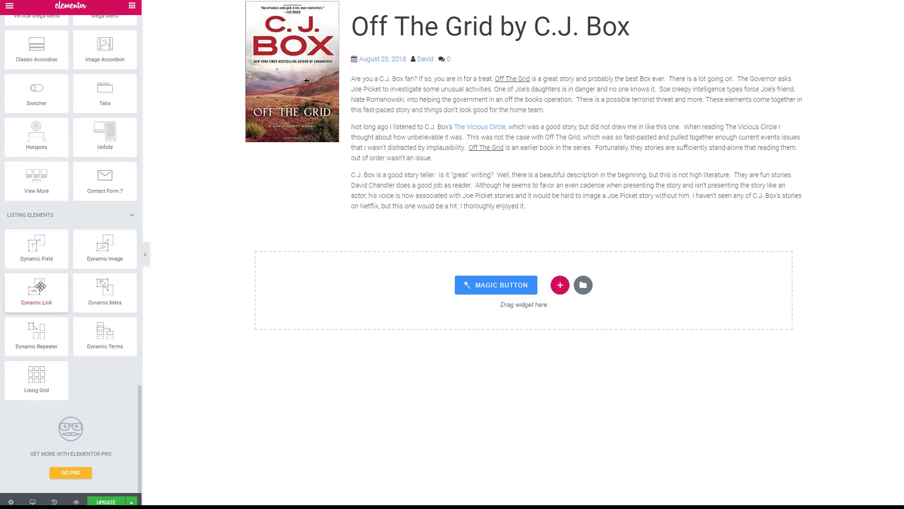
drag(48, 286, 298, 144)
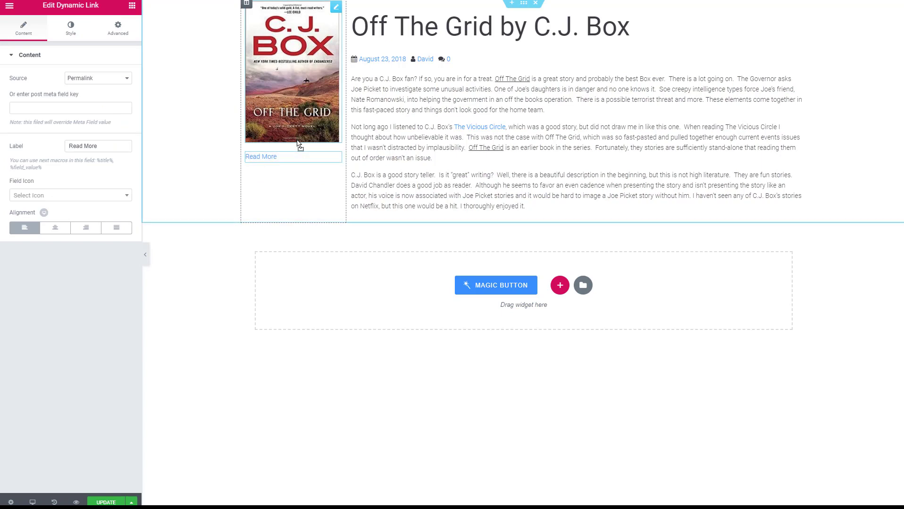
click(128, 79)
click(130, 83)
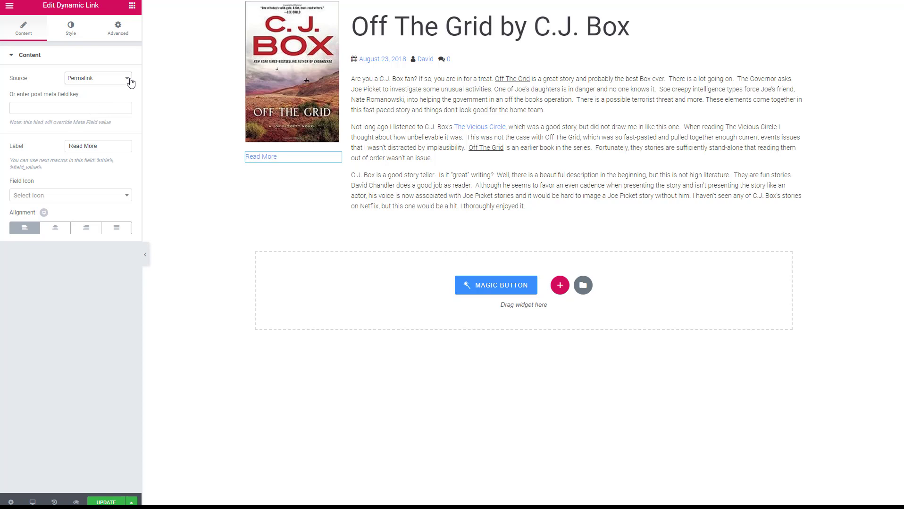
click(131, 81)
click(131, 81)
right_click(336, 159)
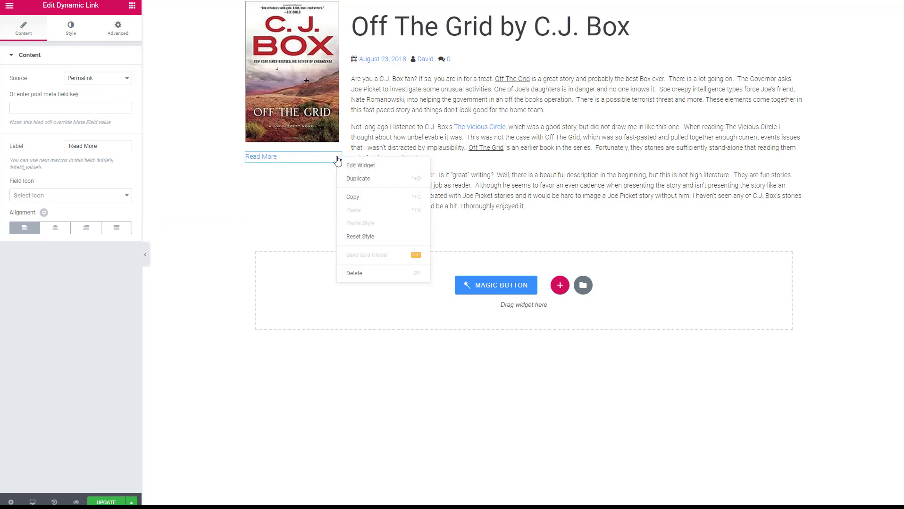
click(354, 270)
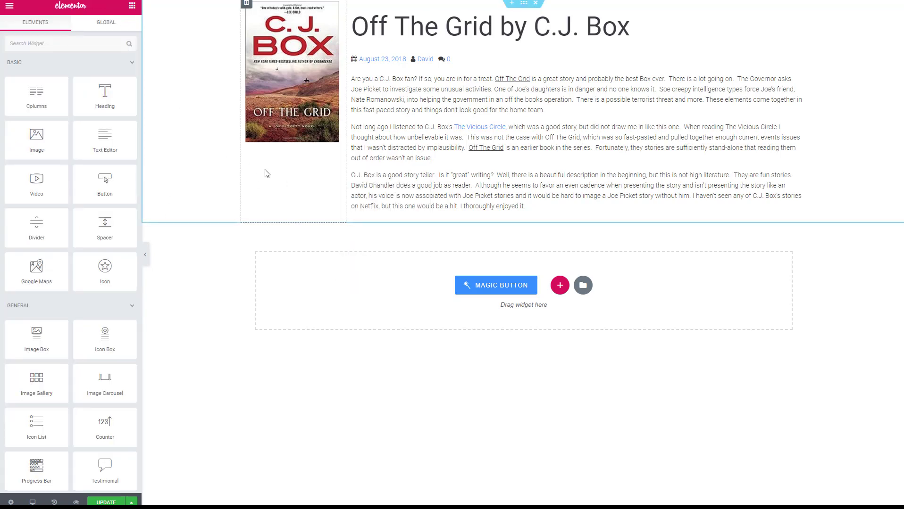
Add a Dynamic Field widget under the book cover and set its source to Meta Data
scroll(90, 214, down, 20)
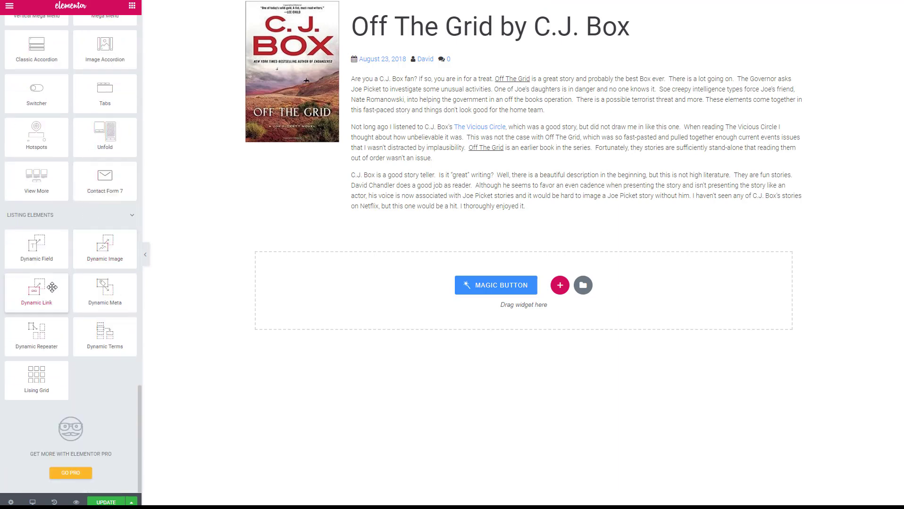
drag(36, 252, 286, 141)
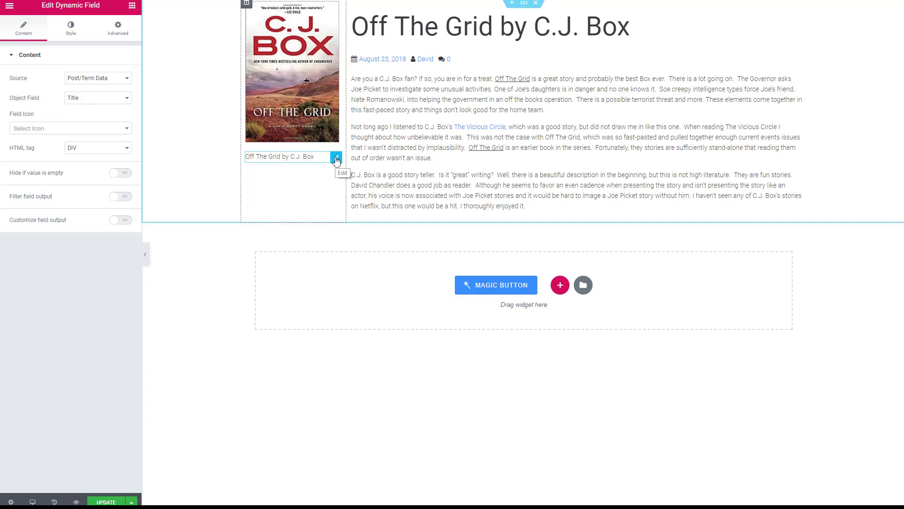
click(128, 79)
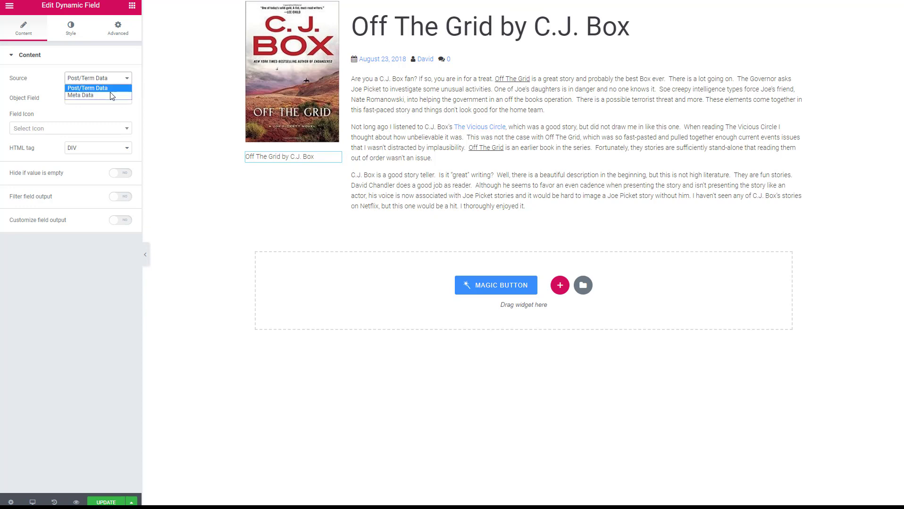
click(112, 95)
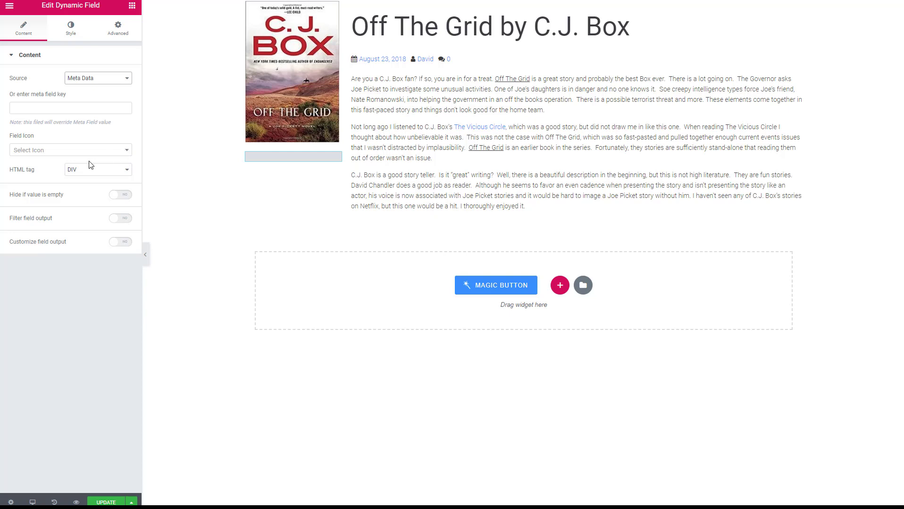
click(96, 105)
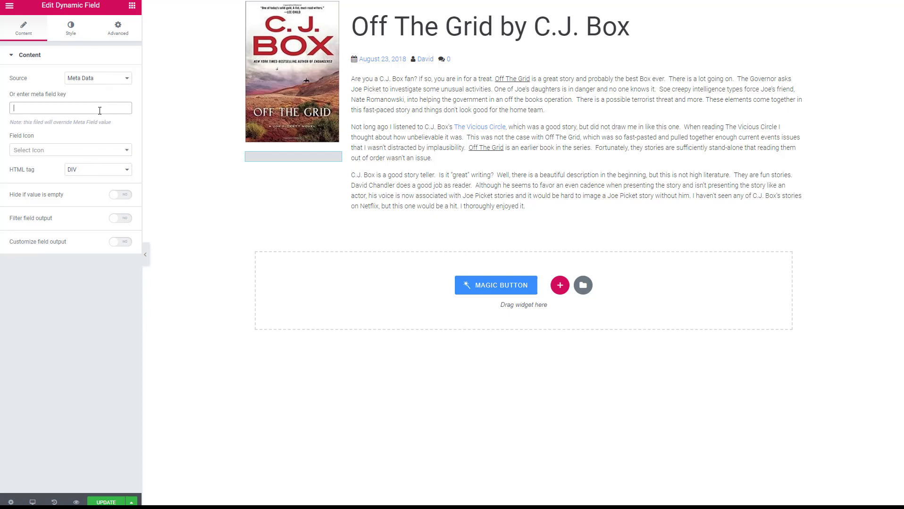
Check the Dynamic Field's Post/Term Data object fields, then use Meta Data as source with the meta field key amazon-link
click(125, 78)
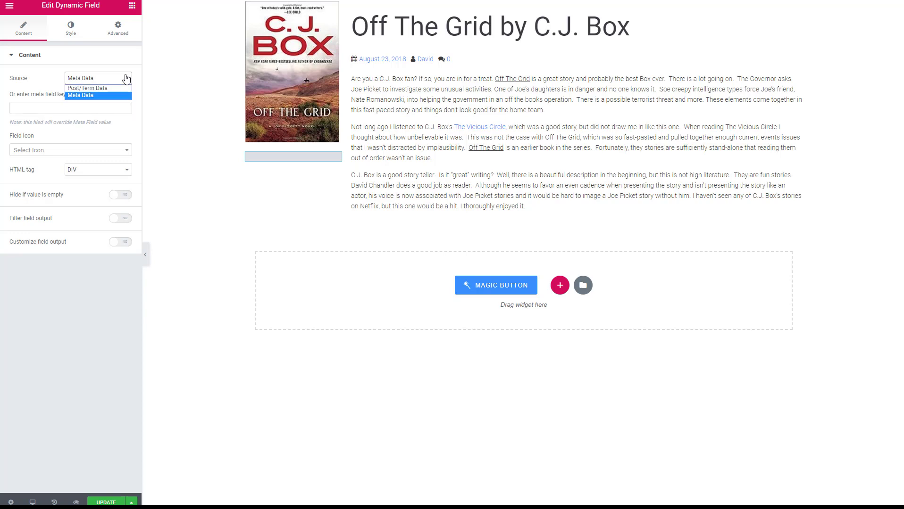
click(118, 86)
click(116, 98)
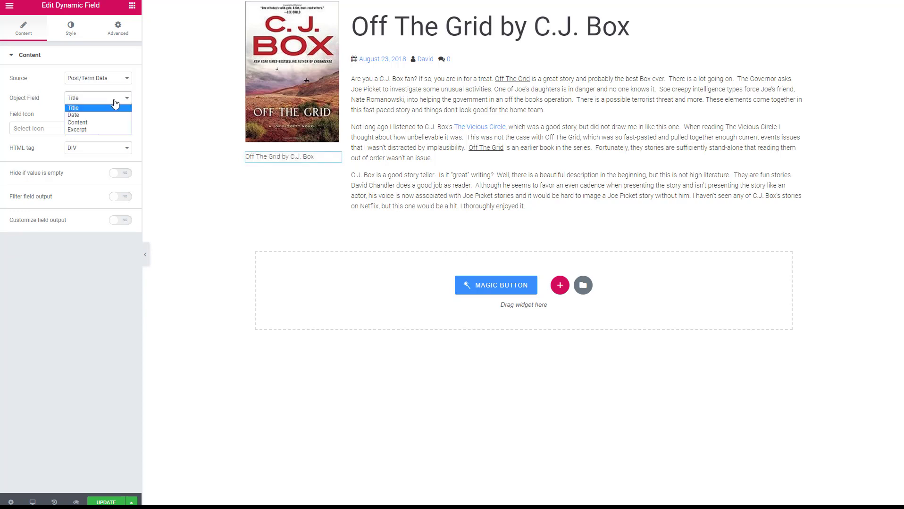
click(116, 103)
click(125, 78)
click(118, 93)
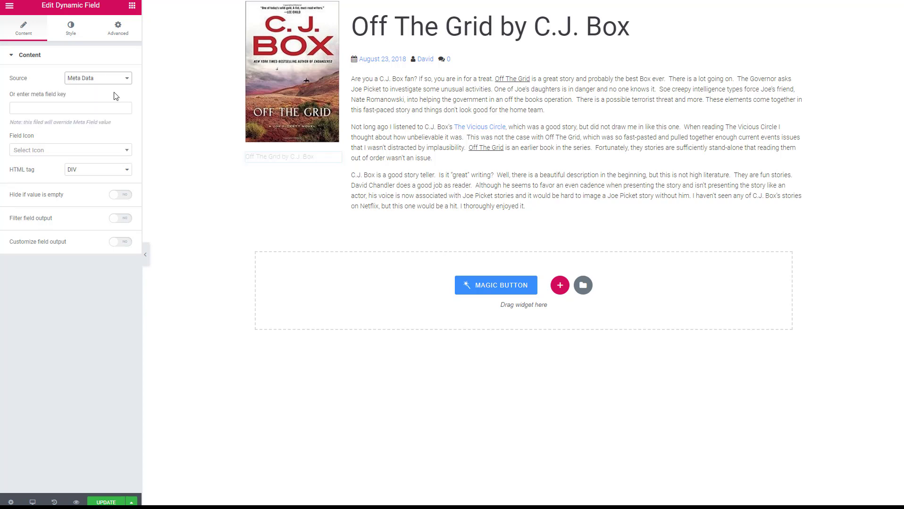
click(92, 107)
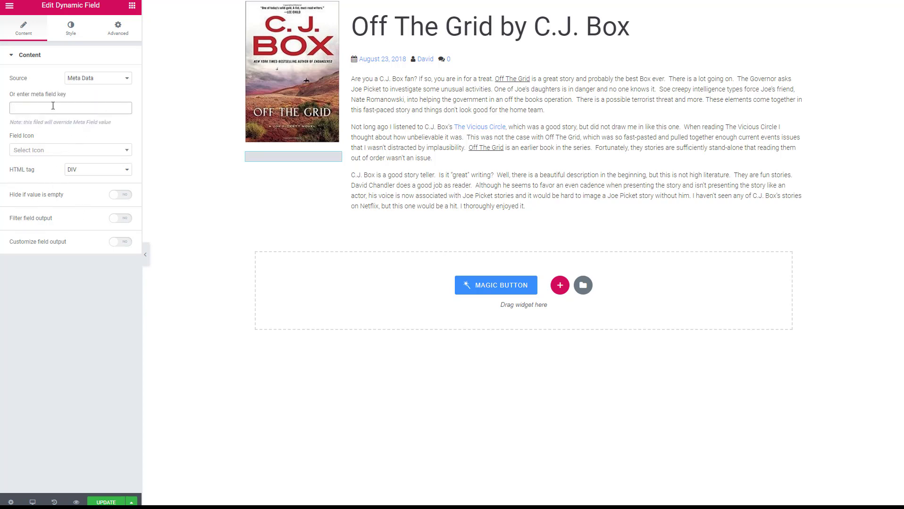
text(amazon)
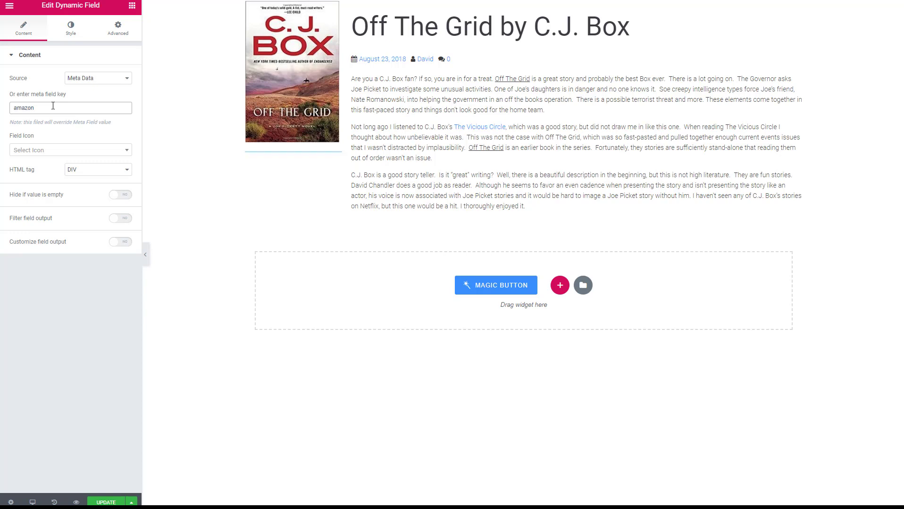
text(-link)
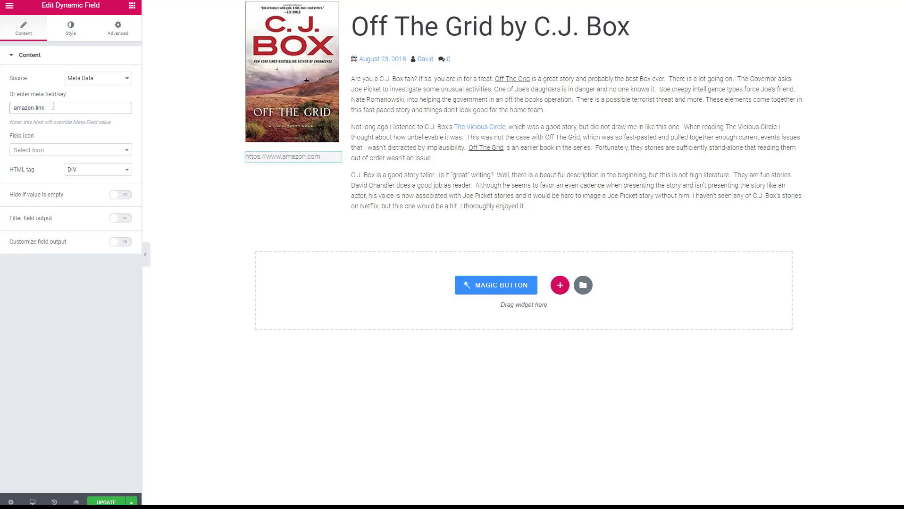
click(62, 122)
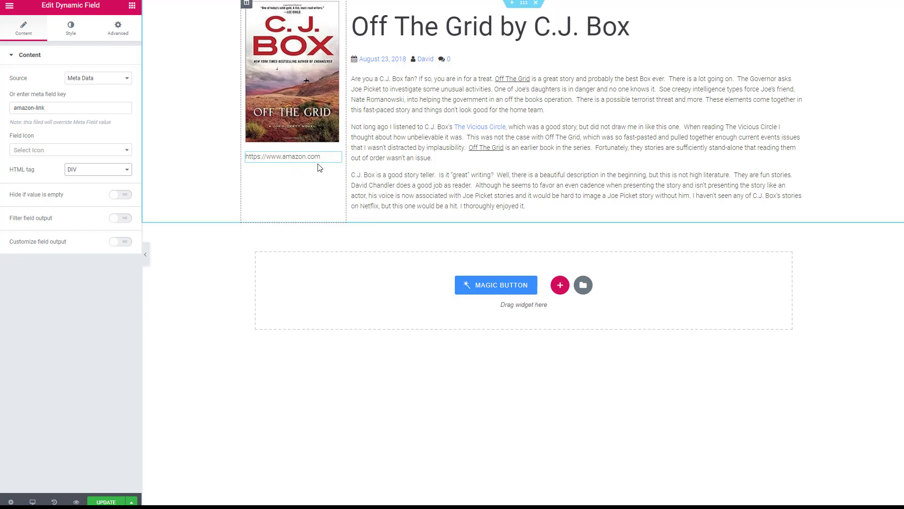
Save the Single Book template and exit the Elementor editor to the WordPress dashboard
click(132, 6)
scroll(97, 165, down, 5)
scroll(97, 165, down, 12)
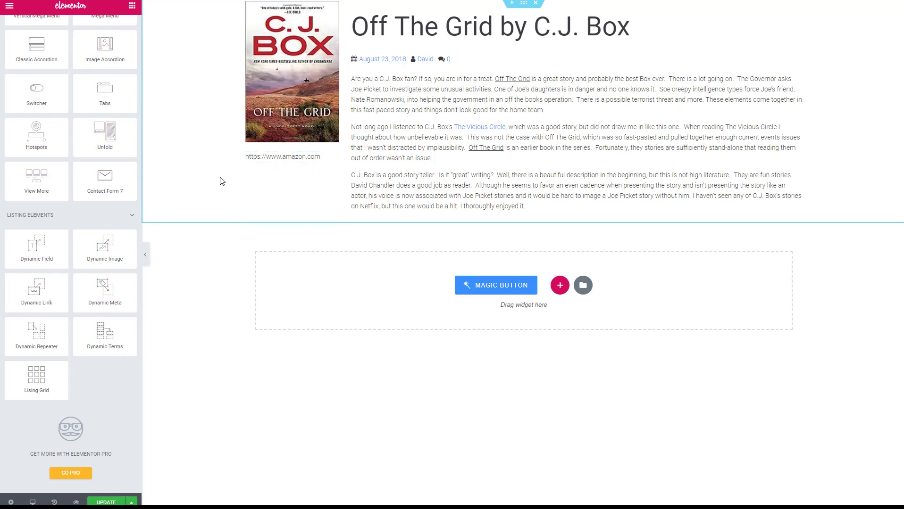
click(106, 502)
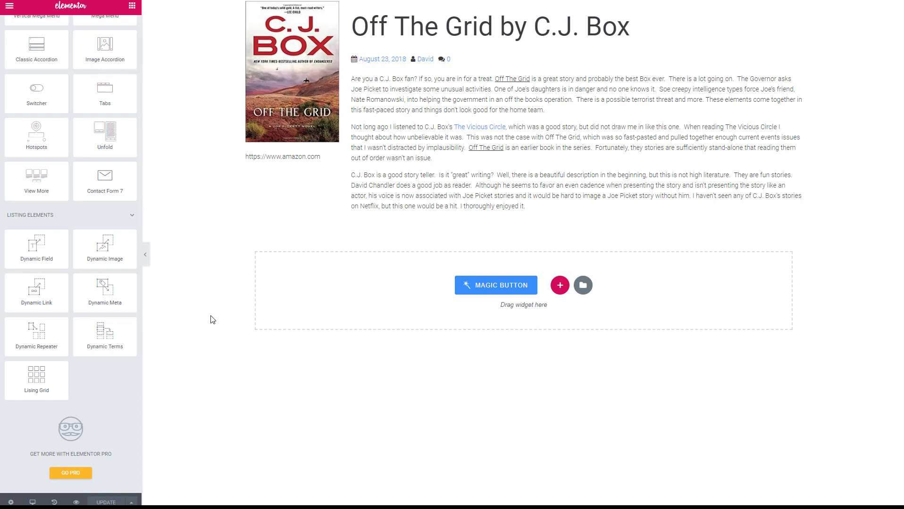
click(8, 7)
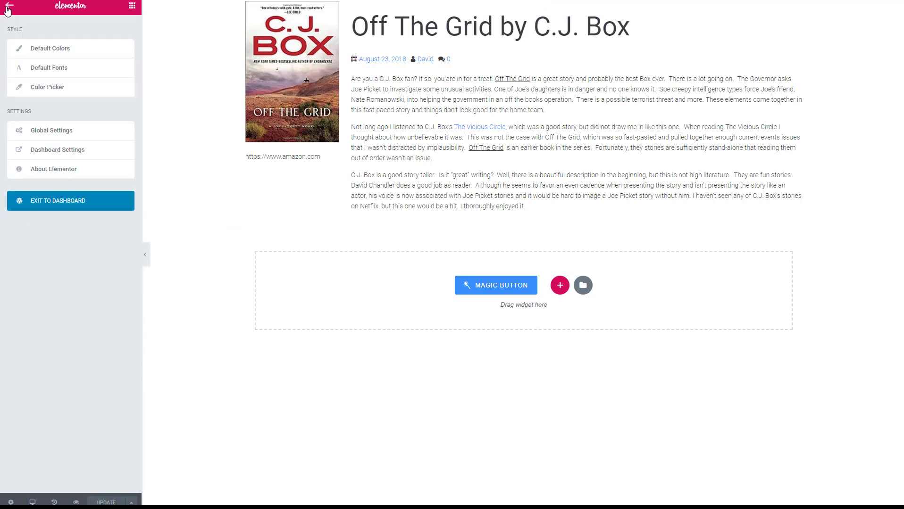
click(81, 206)
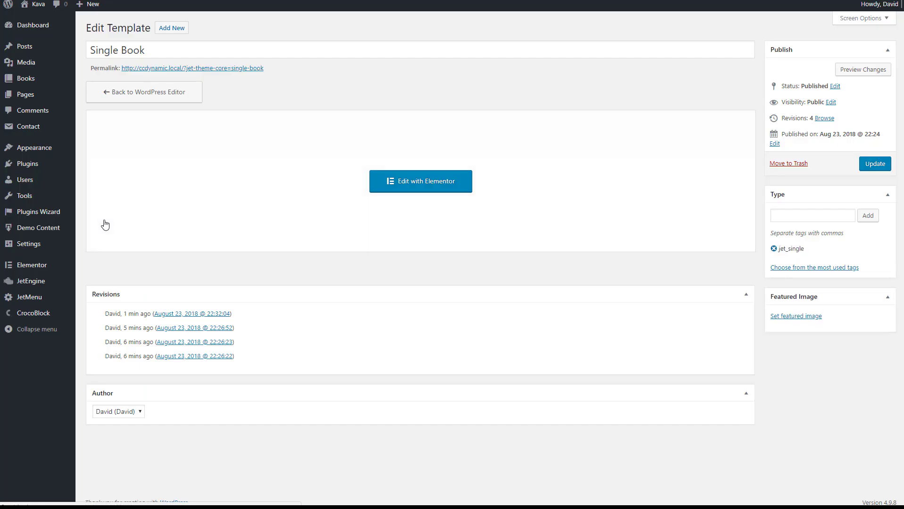
Check the active conditions in the CrocoBlock template library and view the Off The Grid book on the live site
mouse_move(45, 317)
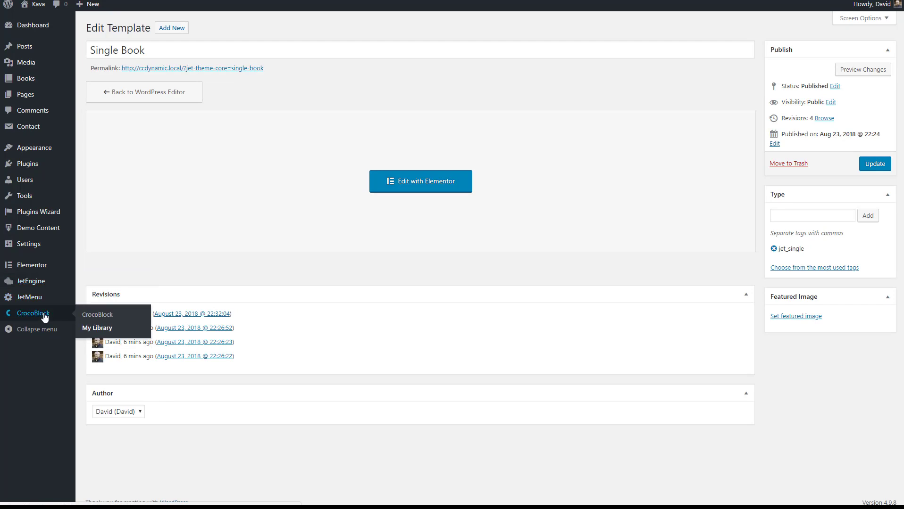
click(97, 329)
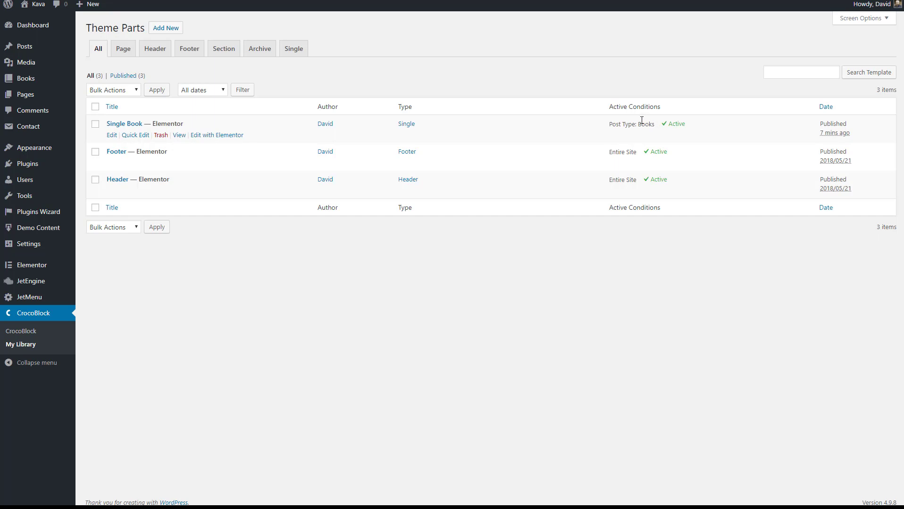
mouse_move(41, 79)
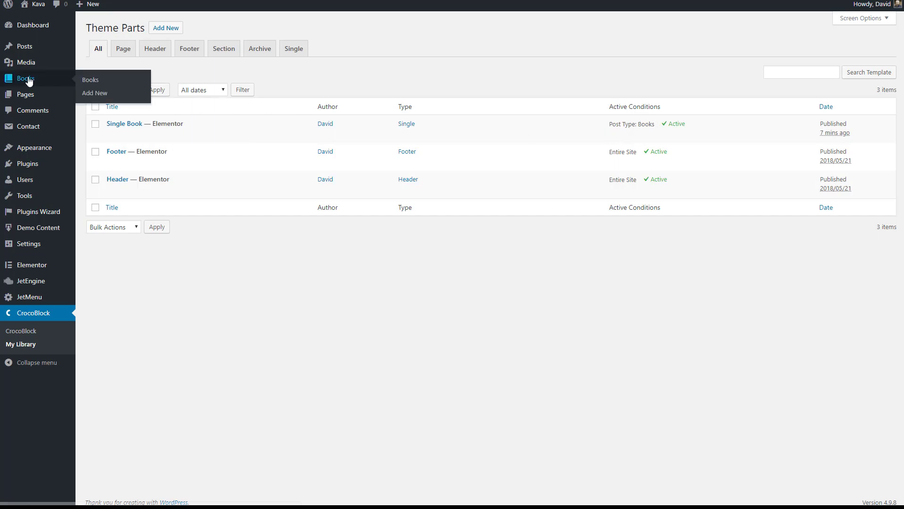
click(87, 83)
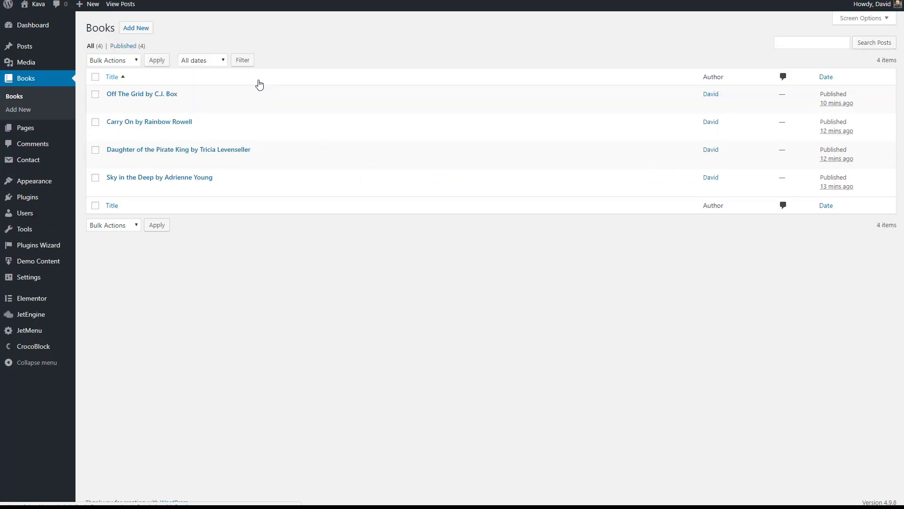
click(179, 105)
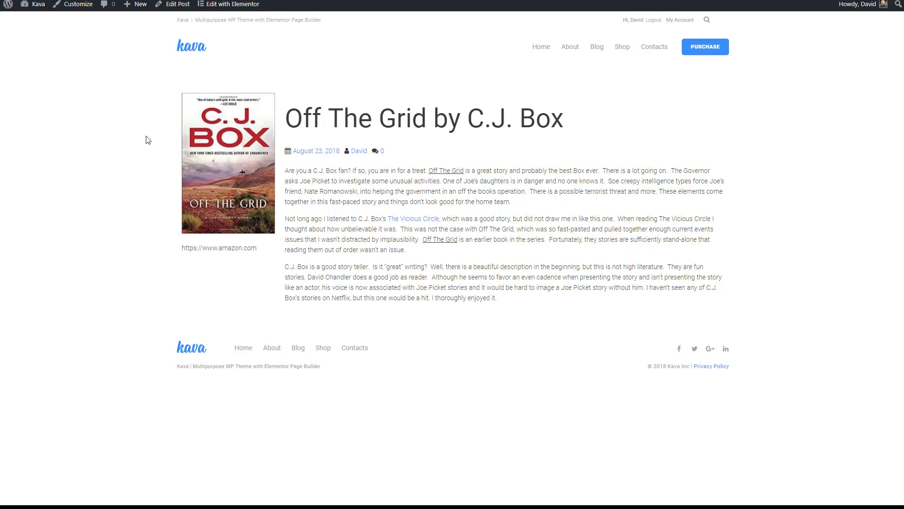
Return to the WordPress dashboard and open the list of installed plugins
mouse_move(36, 4)
click(34, 21)
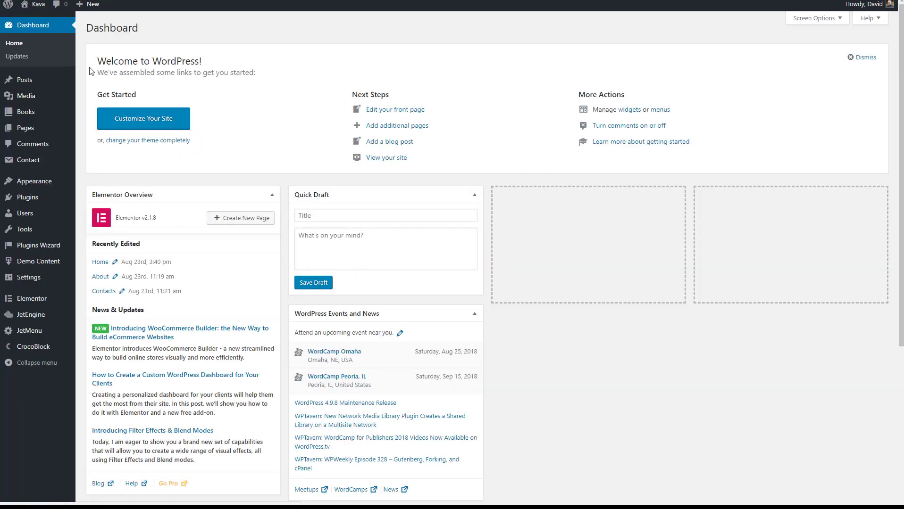
click(70, 194)
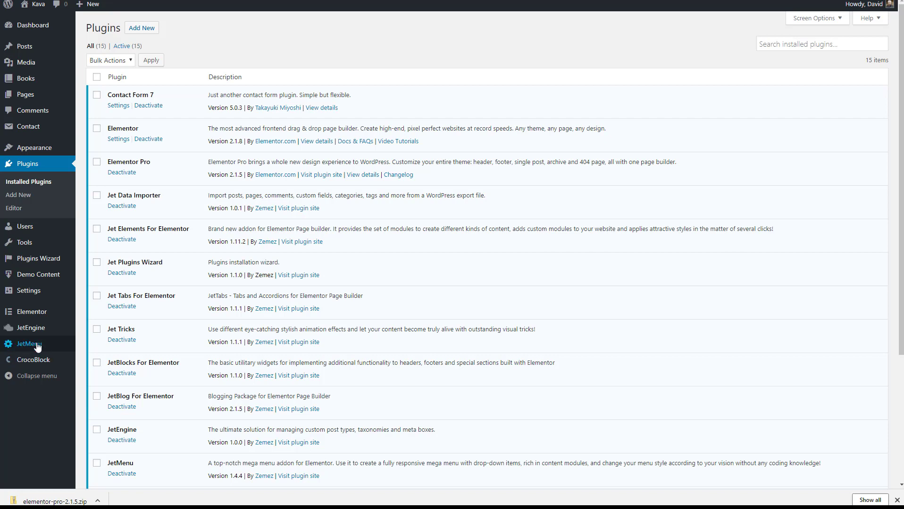
Open the Single Book template from the CrocoBlock library in the Elementor editor
mouse_move(38, 331)
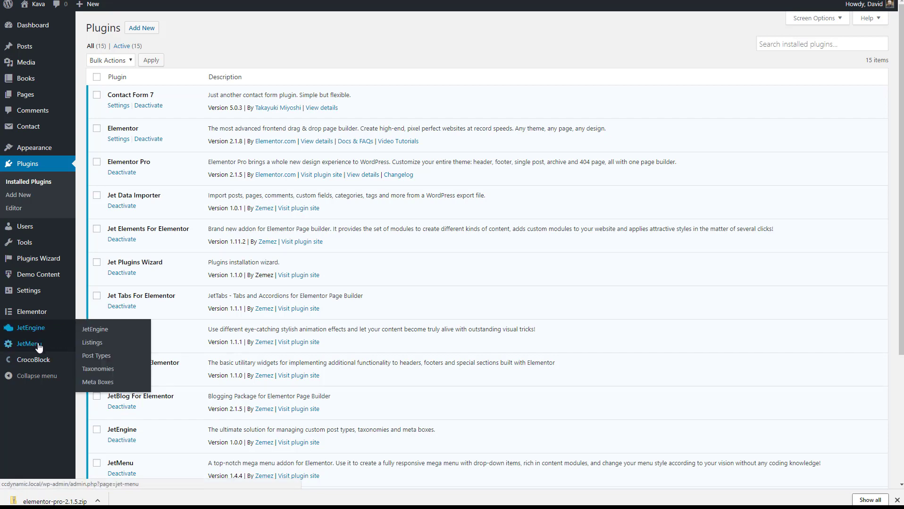
mouse_move(12, 361)
click(89, 376)
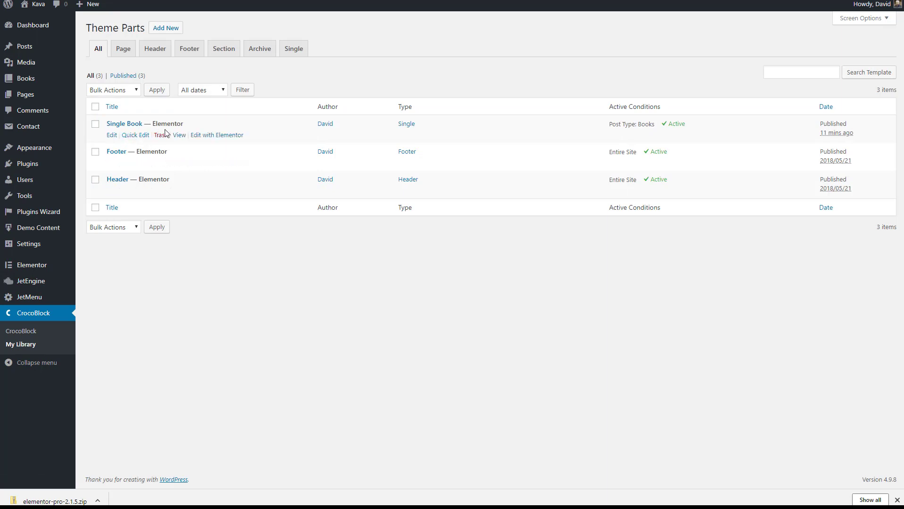
click(216, 135)
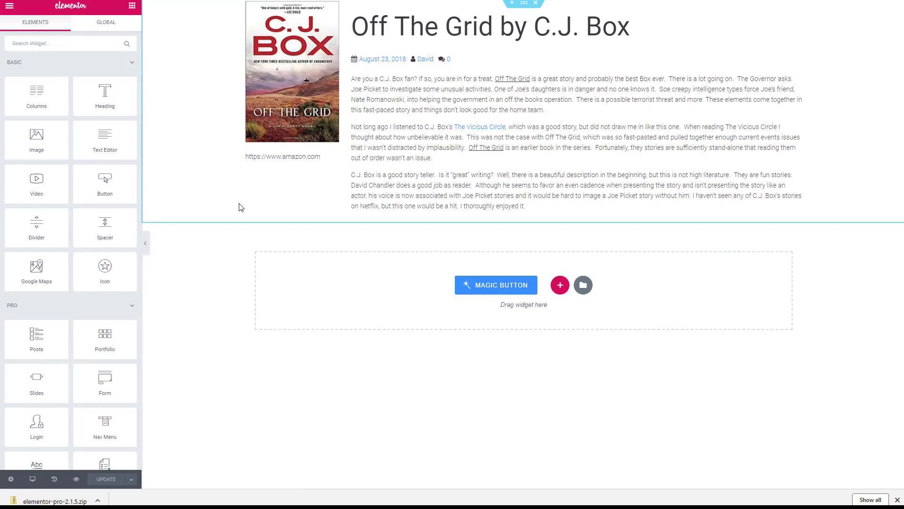
Replace the Amazon link Dynamic Field under the book cover with an Elementor Button widget
right_click(336, 160)
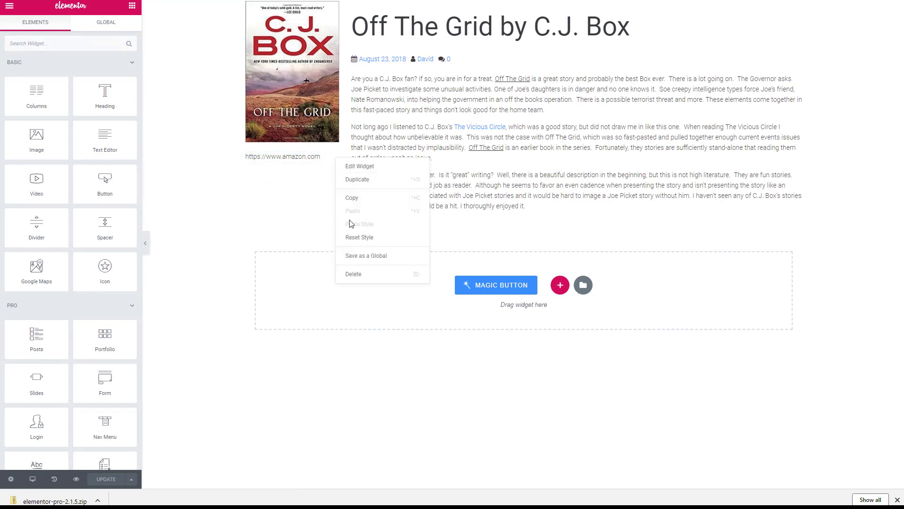
click(350, 274)
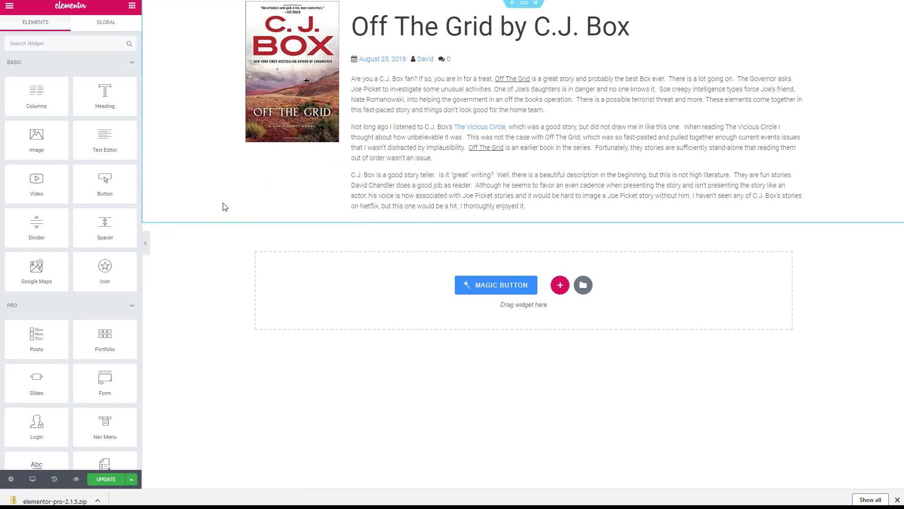
drag(116, 184, 302, 134)
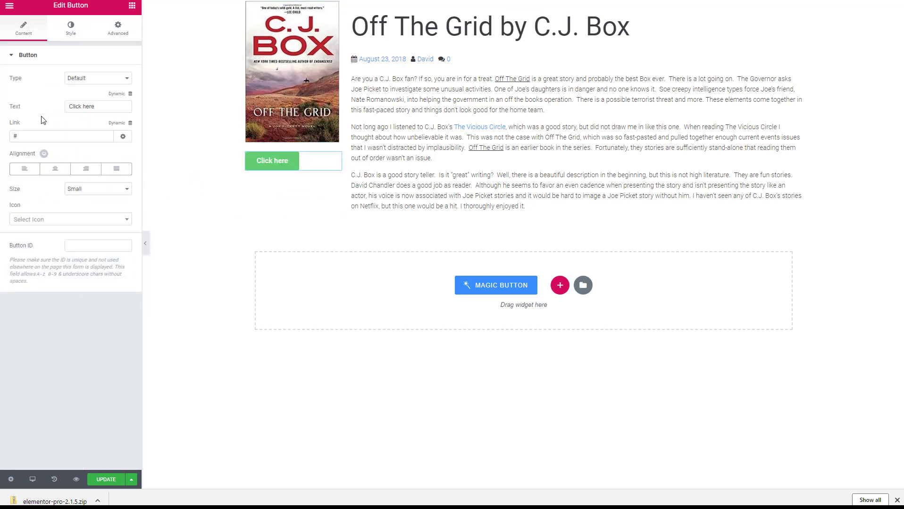
Set the button's link to the JetEngine Custom Field dynamic source
click(130, 124)
drag(130, 140, 129, 209)
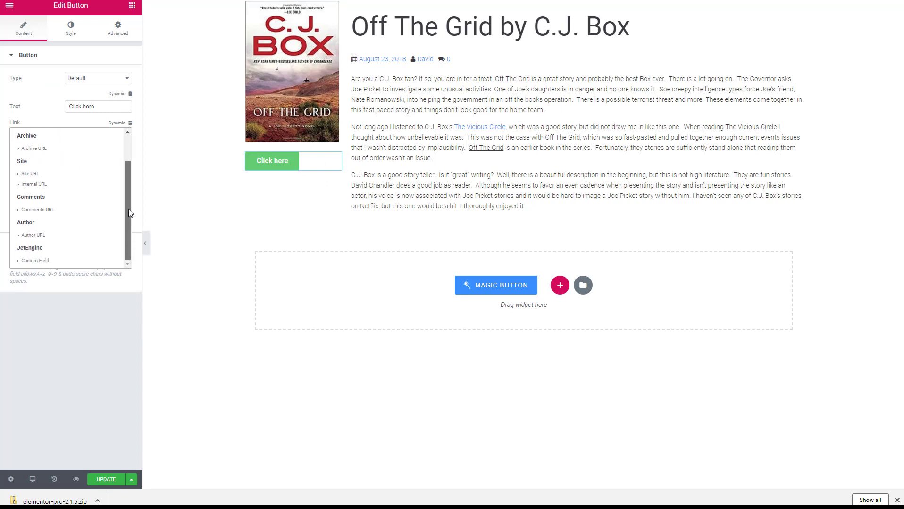
click(35, 261)
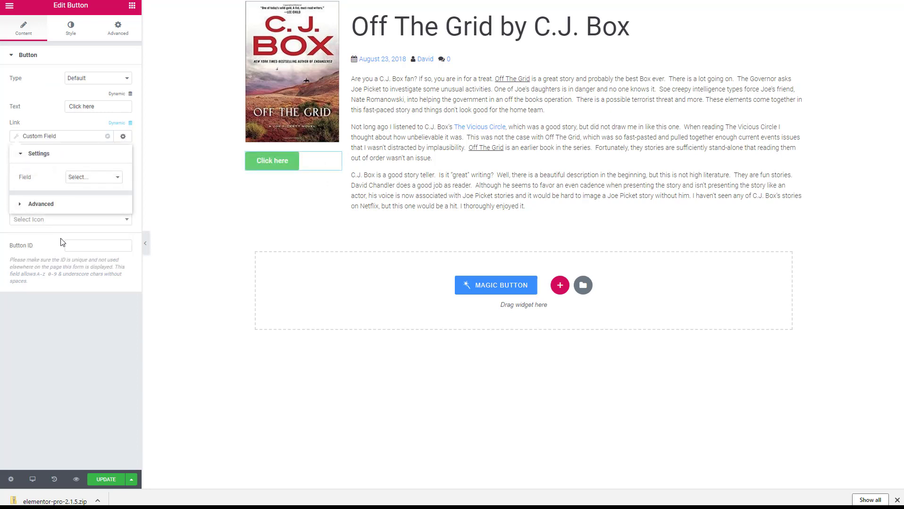
Examine the settings and advanced options of the button link's JetEngine Custom Field for a selectable book field
click(107, 181)
click(107, 181)
click(121, 179)
click(120, 180)
click(120, 180)
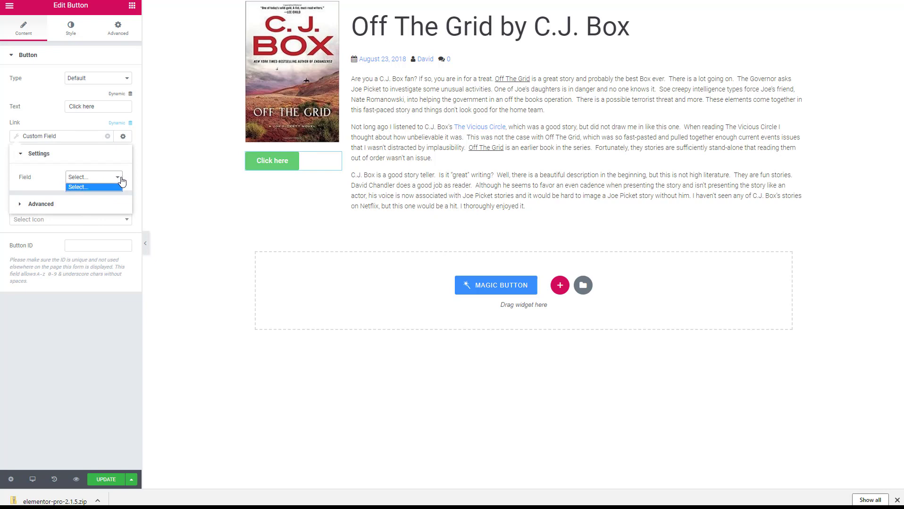
click(121, 181)
click(121, 181)
click(122, 181)
click(19, 207)
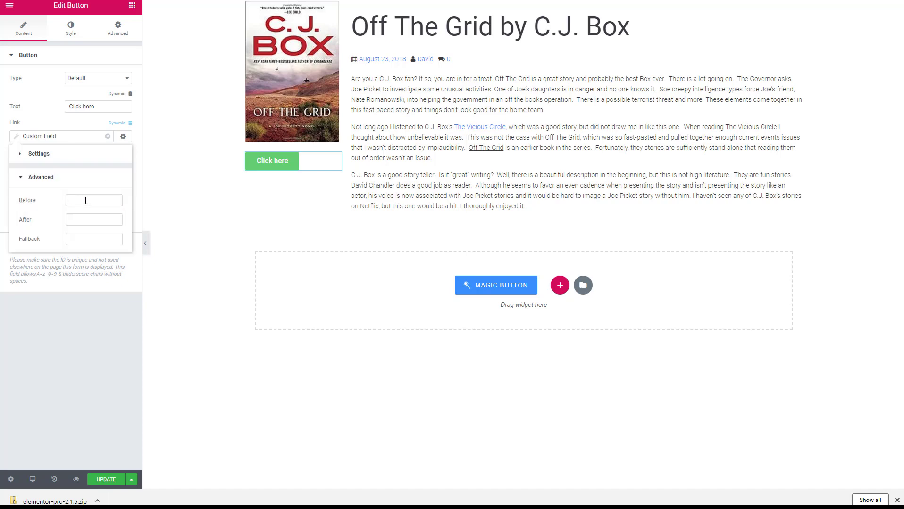
click(22, 178)
click(42, 156)
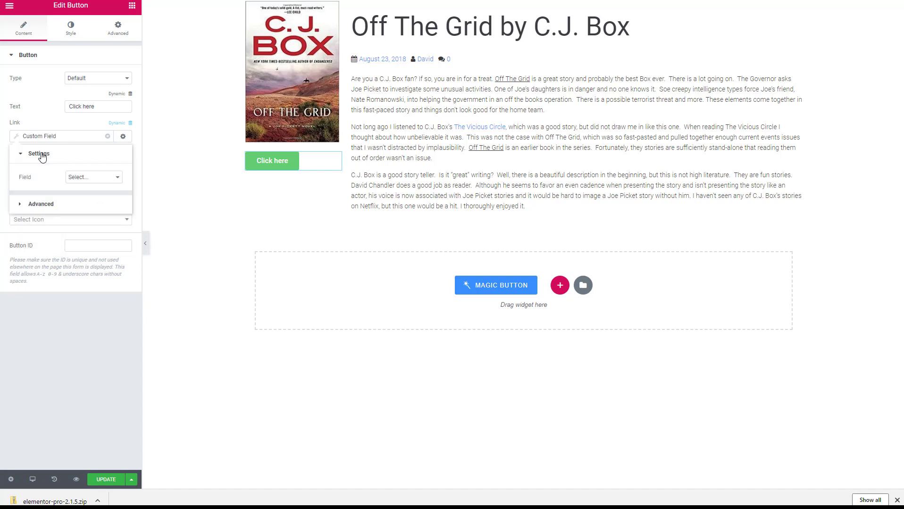
click(93, 177)
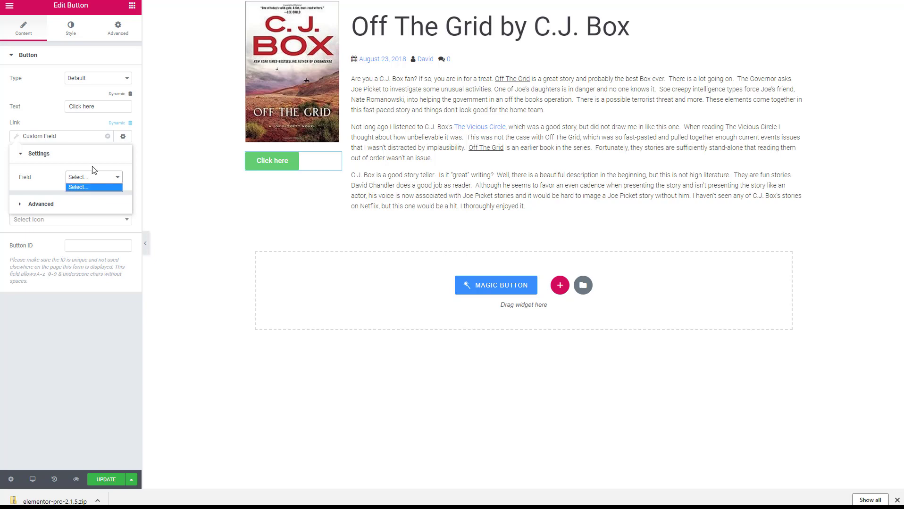
click(123, 136)
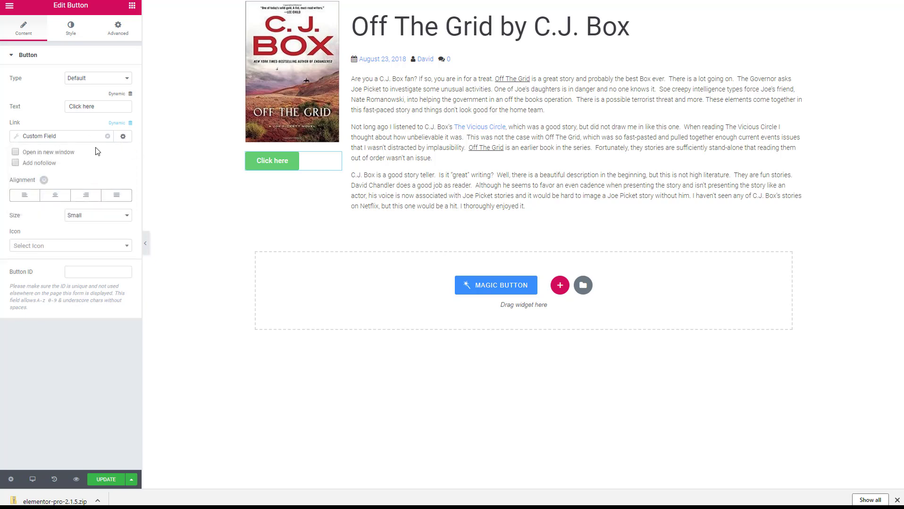
Try the Post Custom Field dynamic source for the button's link and check its key choices and advanced options
click(131, 124)
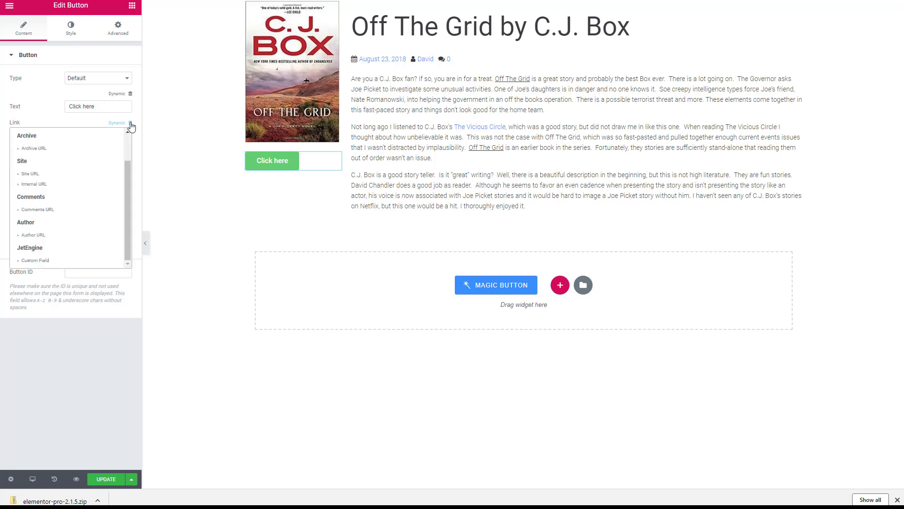
drag(129, 185, 131, 141)
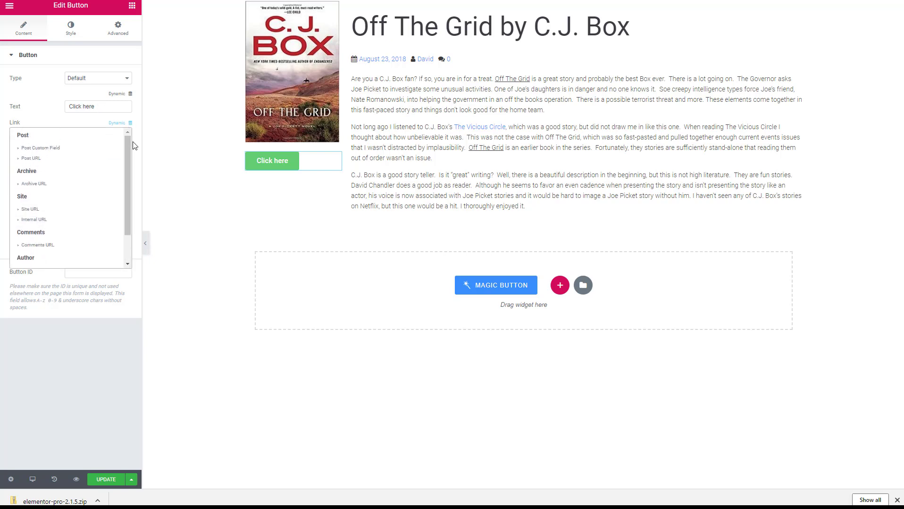
click(57, 150)
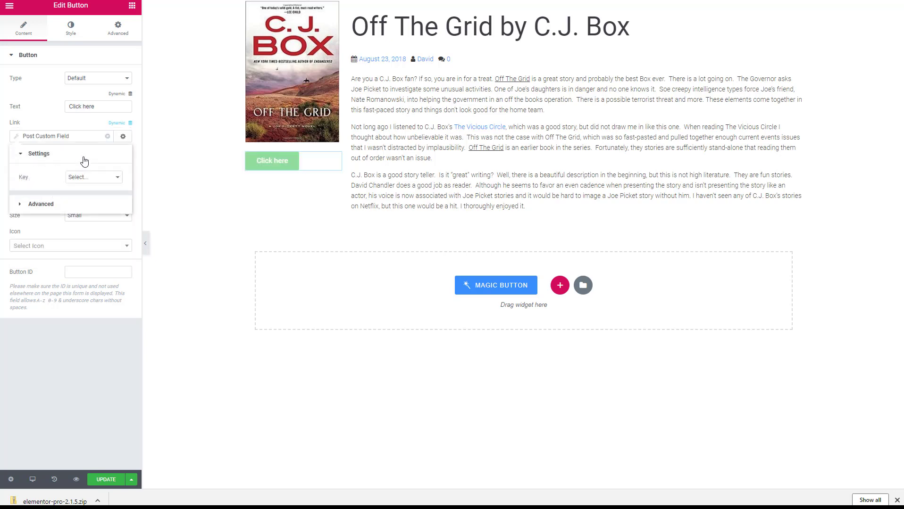
click(104, 177)
click(102, 179)
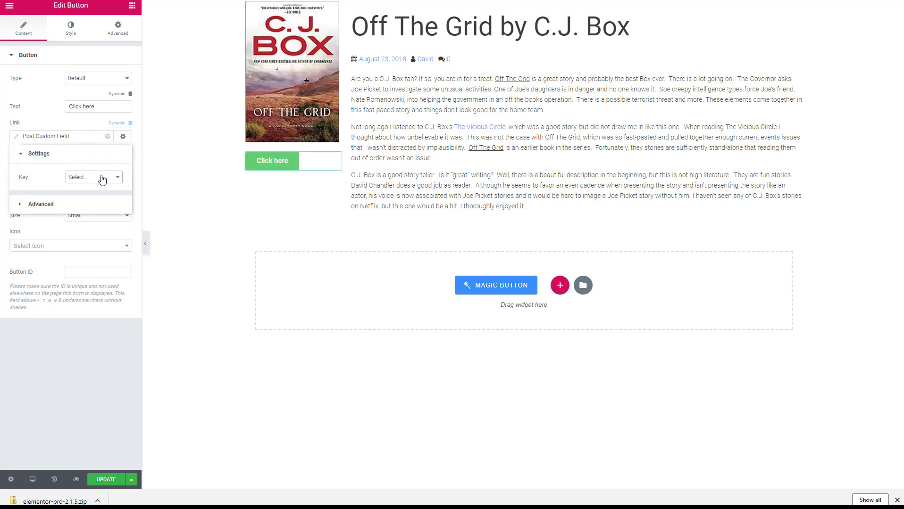
click(102, 178)
click(103, 179)
click(20, 208)
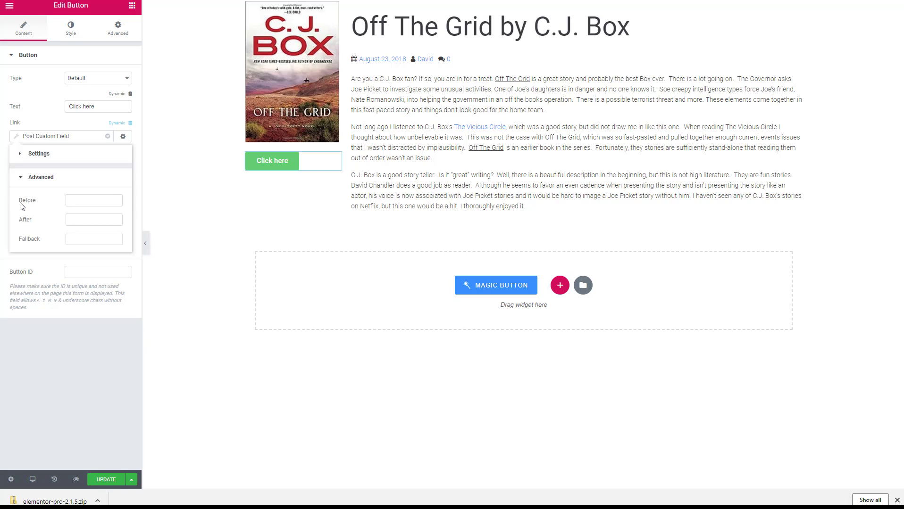
click(26, 156)
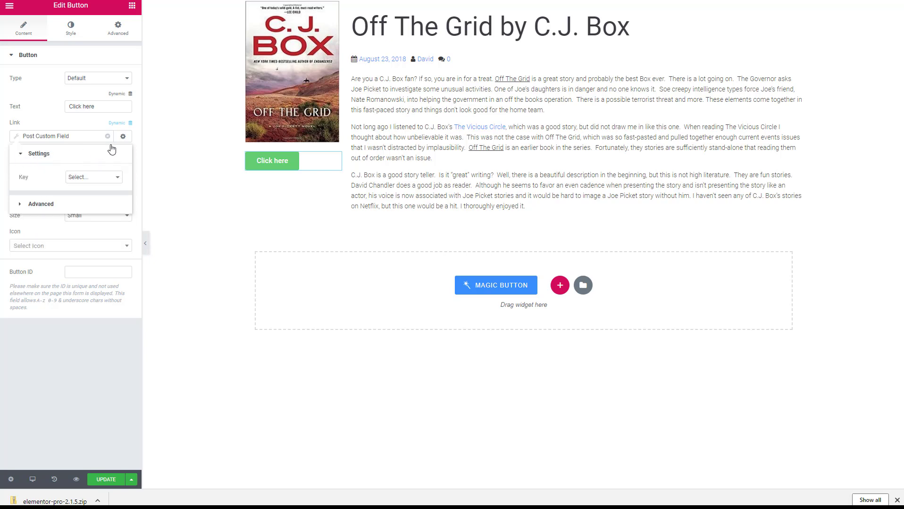
Switch the button's link back to the JetEngine Custom Field source and recheck its field choices and advanced options
click(131, 123)
click(131, 124)
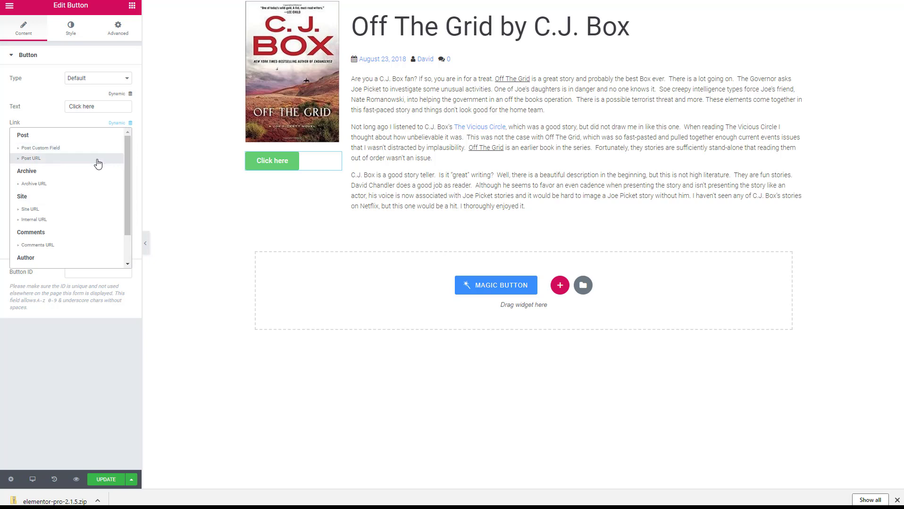
scroll(97, 162, down, 2)
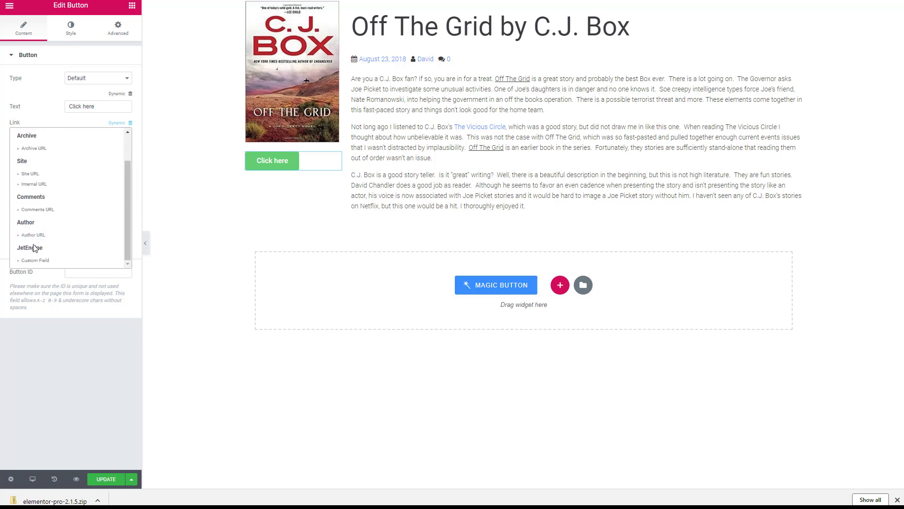
click(39, 262)
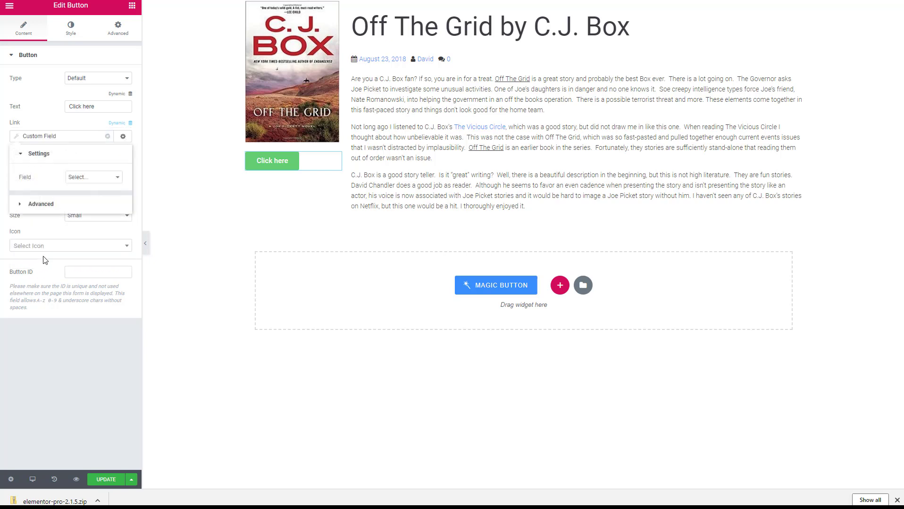
click(112, 180)
click(112, 180)
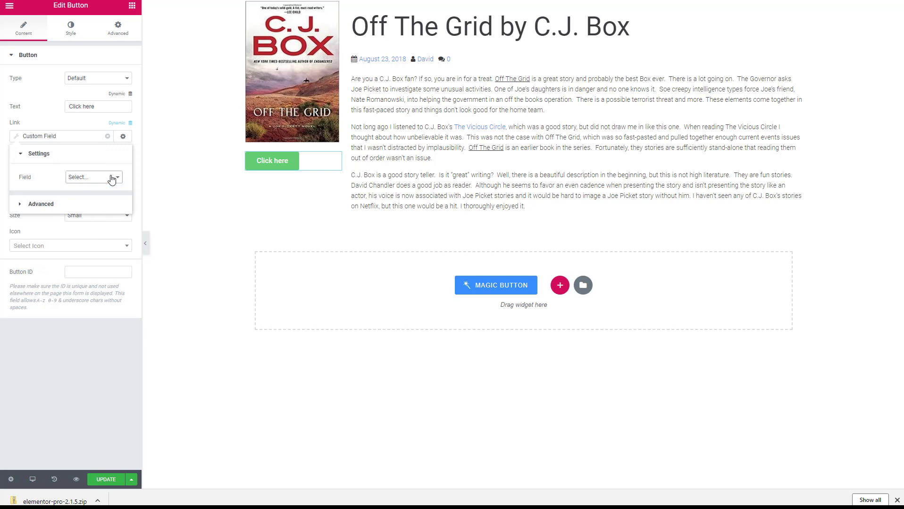
click(19, 204)
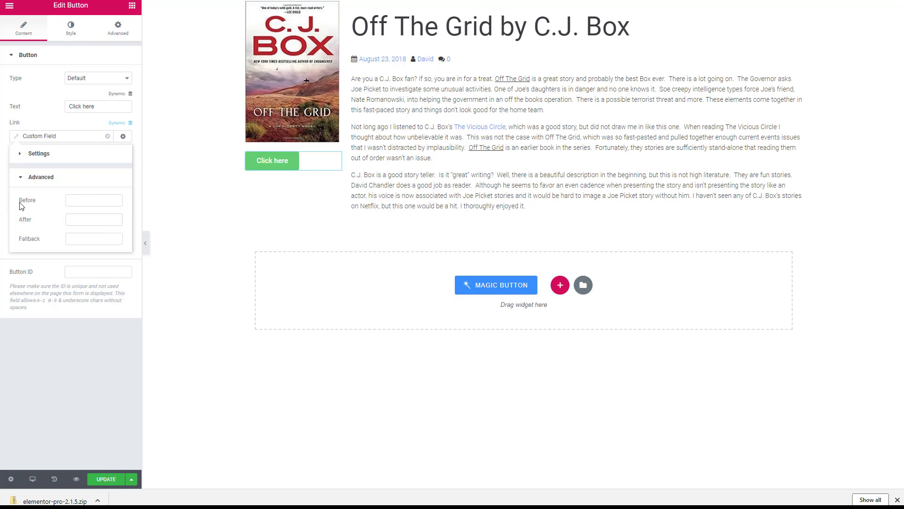
click(21, 177)
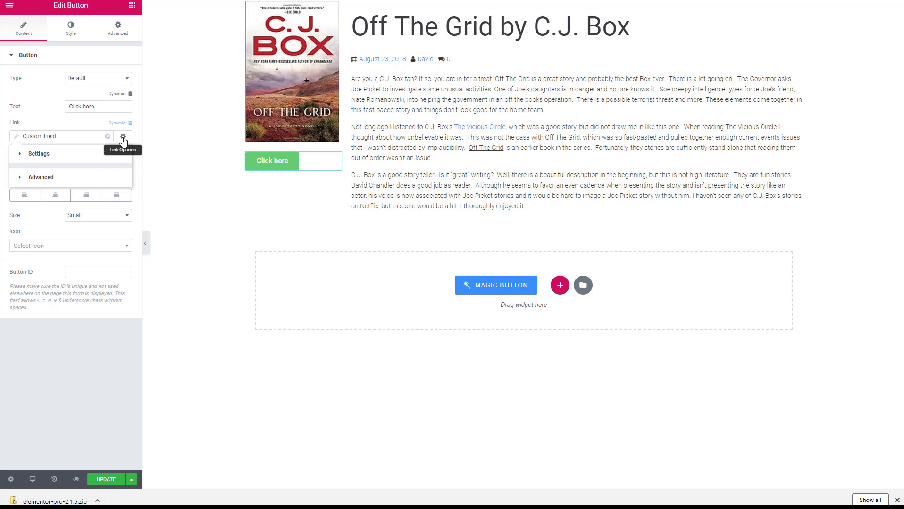
click(20, 155)
click(82, 178)
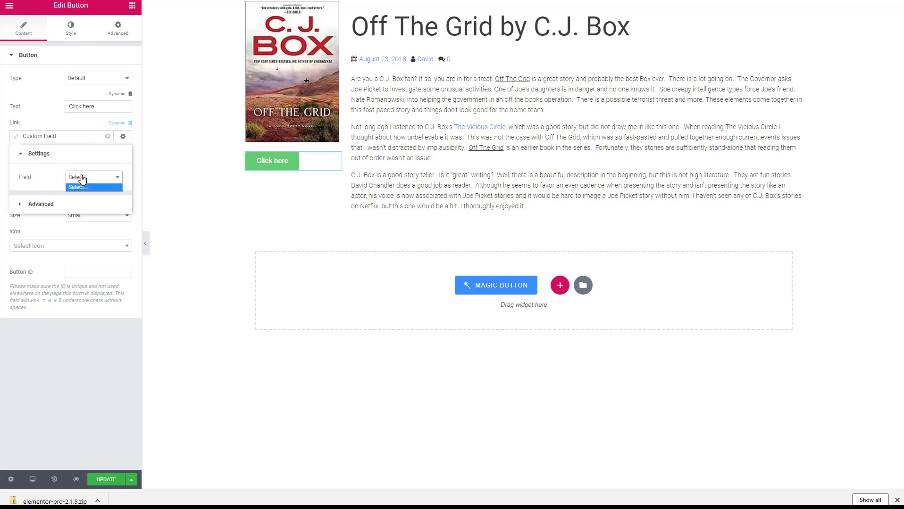
Try the JetEngine Custom Field source for the button's text and check its field choices and advanced options
click(115, 93)
click(115, 93)
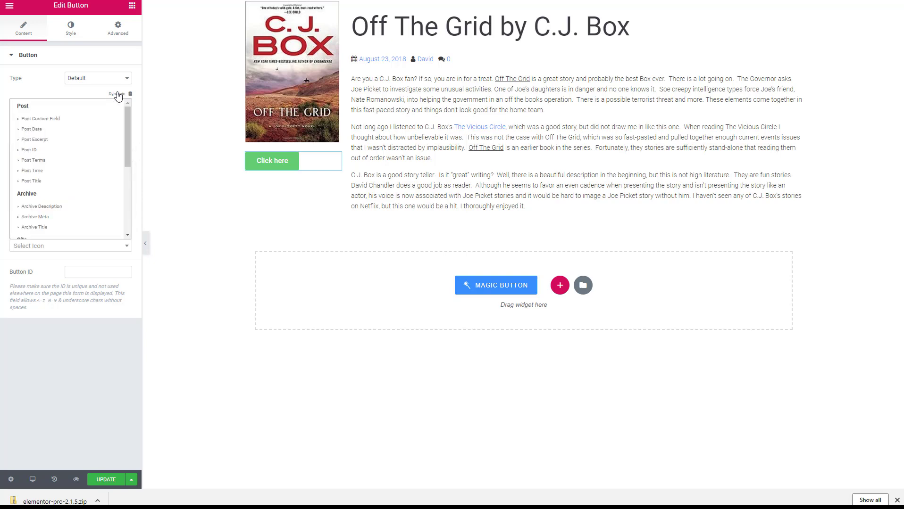
drag(126, 122, 116, 214)
click(38, 231)
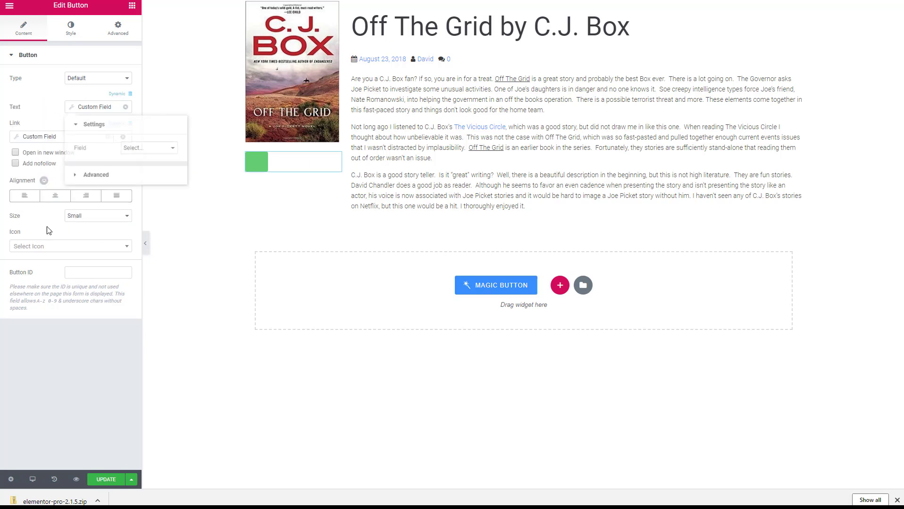
click(134, 149)
click(134, 148)
click(134, 148)
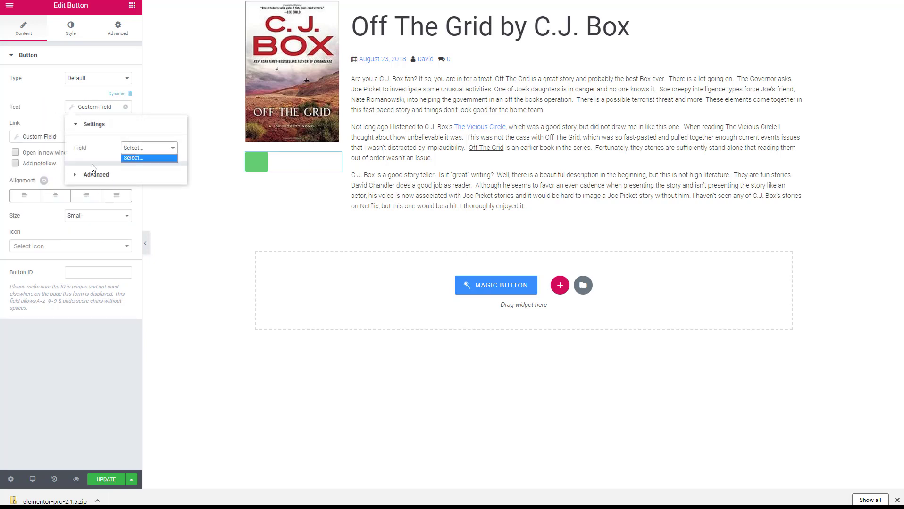
click(87, 174)
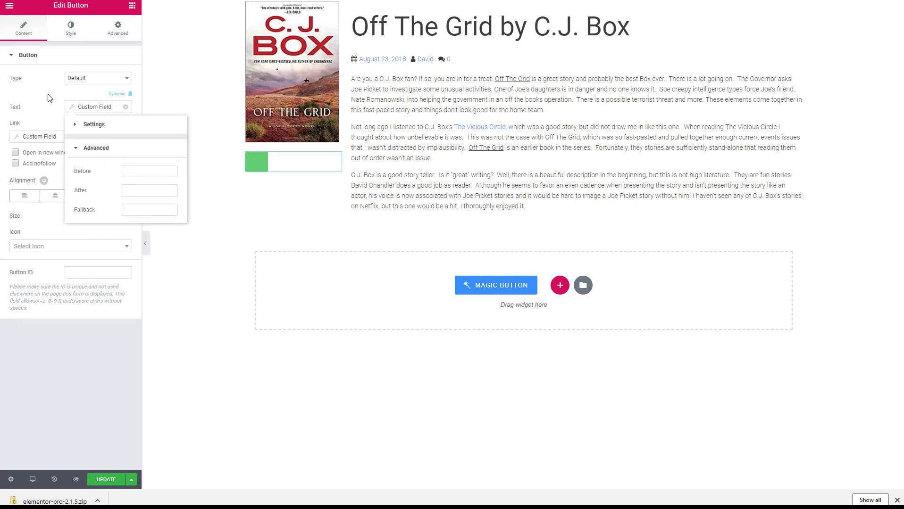
click(80, 94)
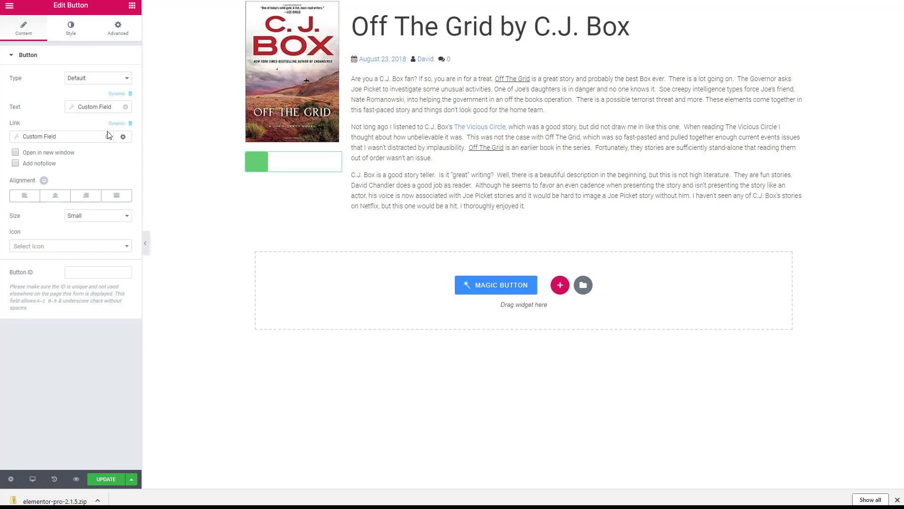
Clear the button link's dynamic source, reapply the JetEngine Custom Field source and check its field choices
click(107, 137)
click(124, 137)
click(131, 124)
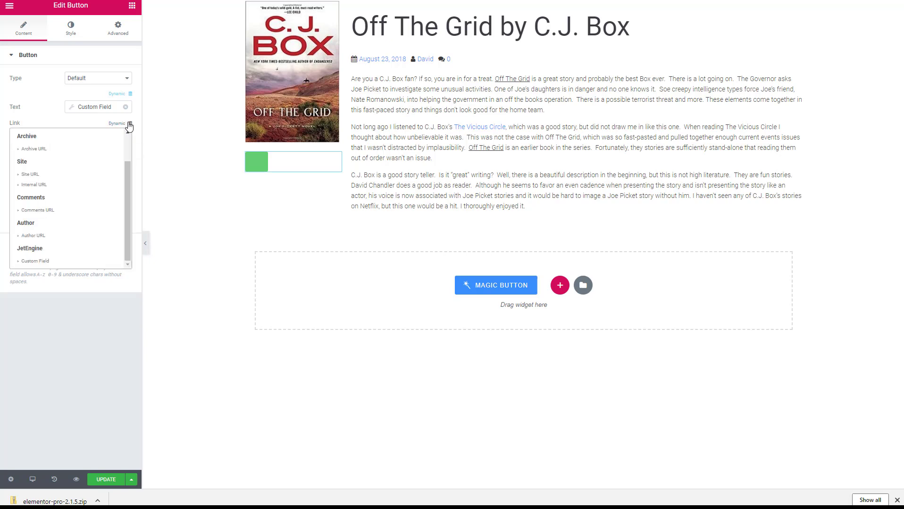
click(36, 261)
click(97, 178)
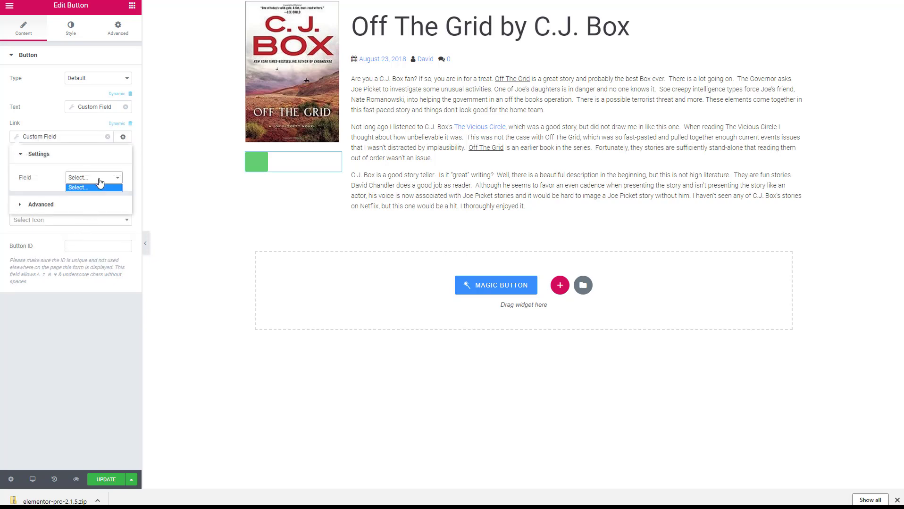
click(99, 185)
Remove the dynamic source from the button's text and set the text to "Buy on Amazon"
click(129, 94)
click(128, 95)
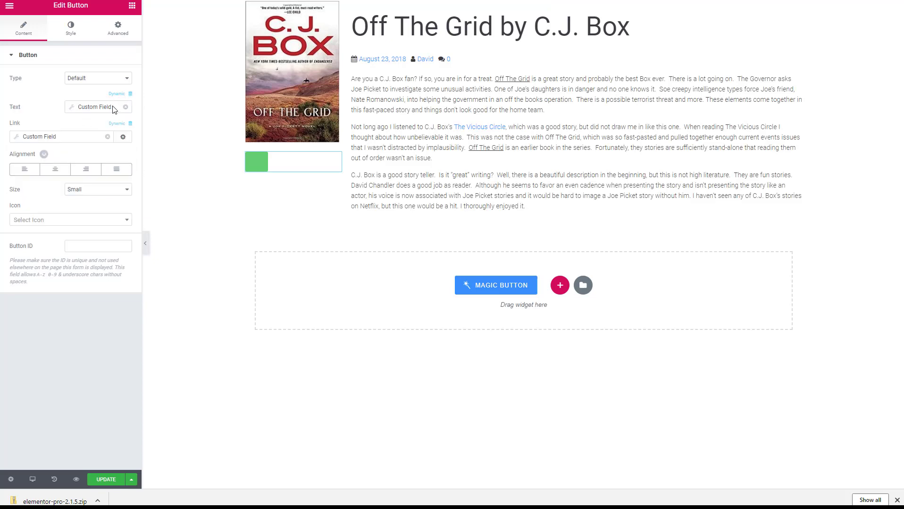
click(114, 109)
click(126, 107)
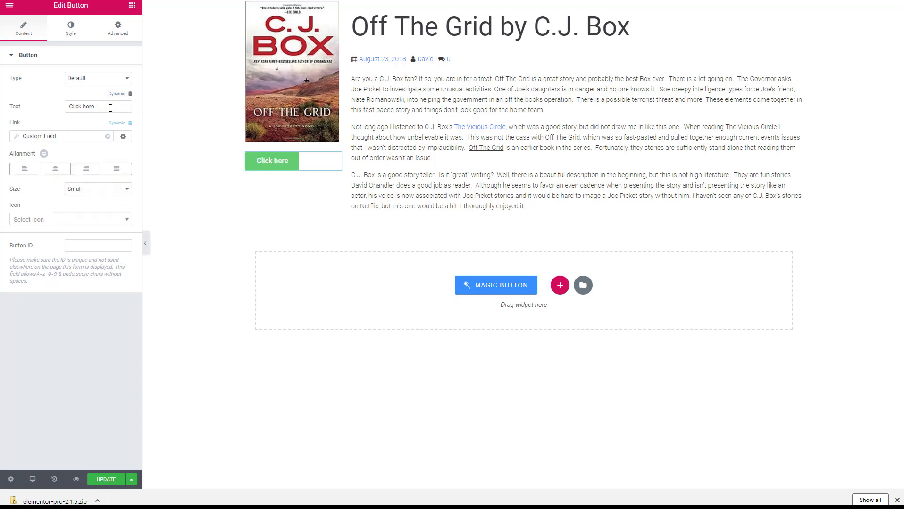
drag(110, 108, 60, 113)
text(Buy on Ama)
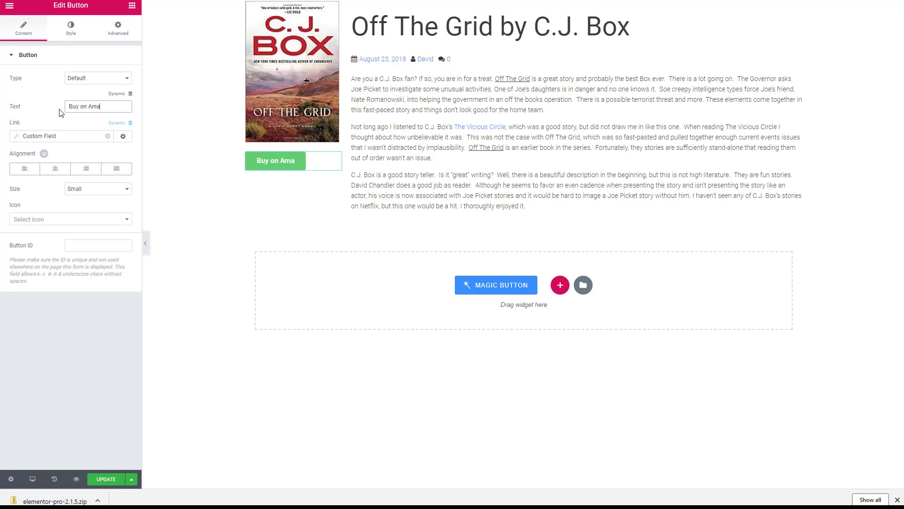
text(zon)
Reselect JetEngine Custom Field as the Buy on Amazon button's link source and update the template
click(116, 123)
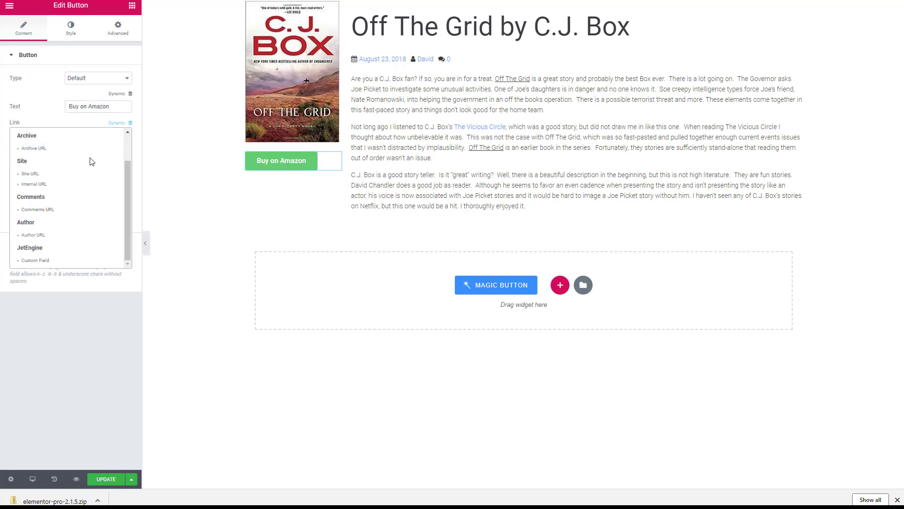
click(36, 262)
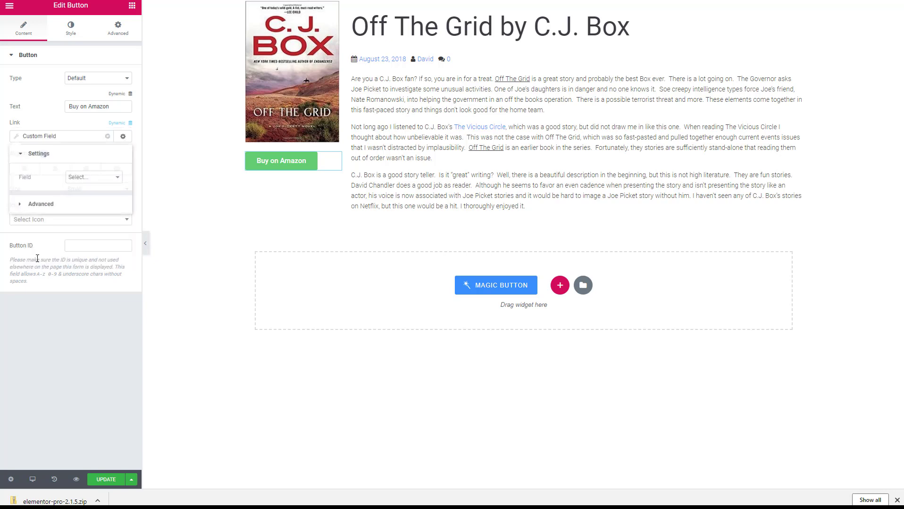
click(97, 178)
click(97, 177)
click(101, 479)
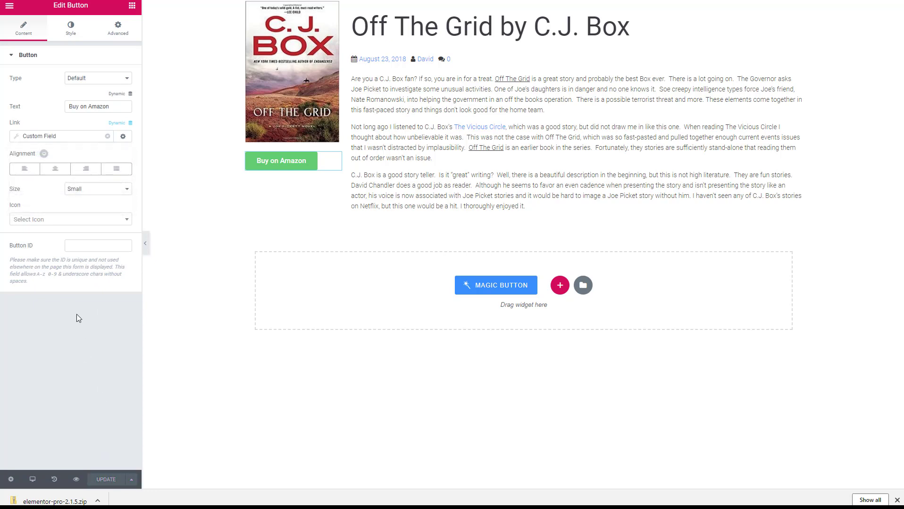
Review the display conditions in the Single Book template's settings, return to the widget list and reload the editor
click(11, 480)
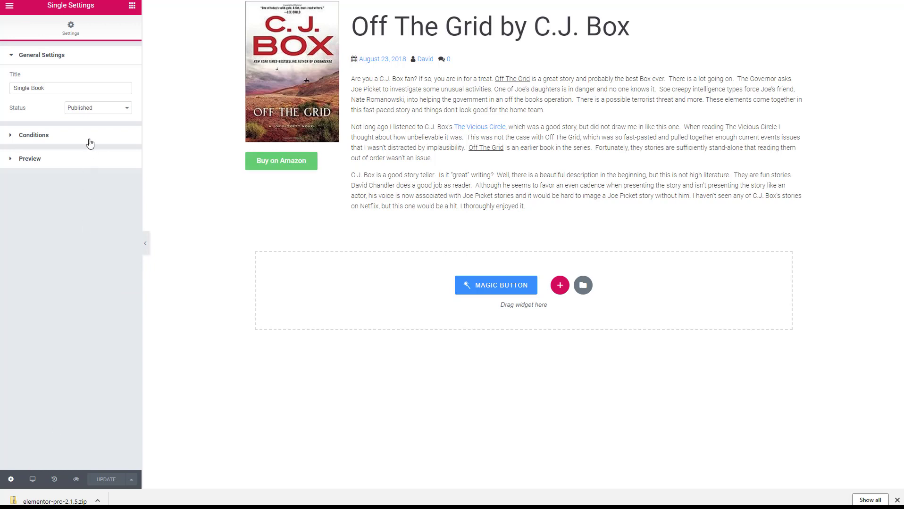
click(67, 137)
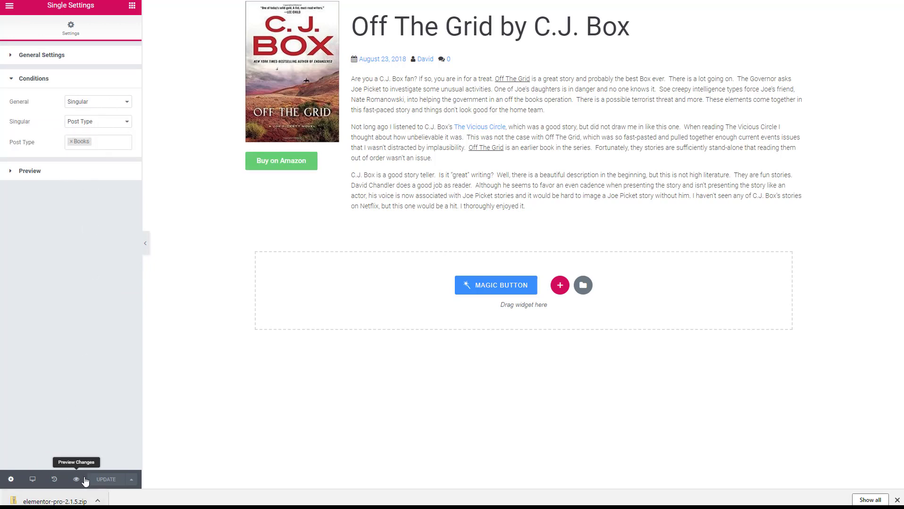
click(132, 5)
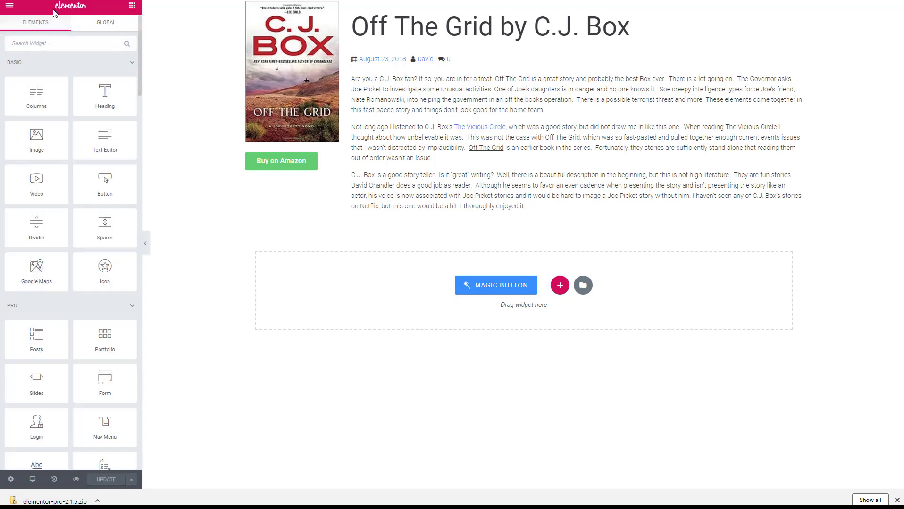
key(F5)
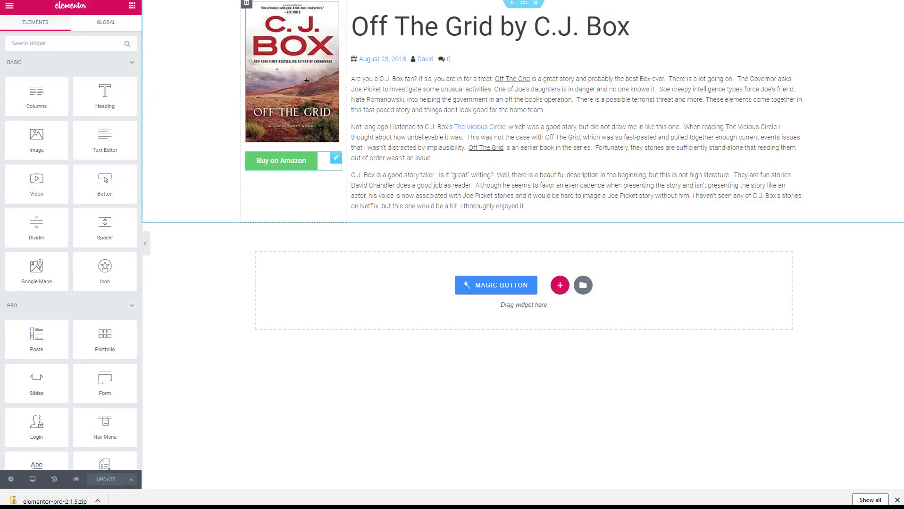
Set the Buy on Amazon button's link to the JetEngine Custom Field source with Amazon Link as its field
click(264, 163)
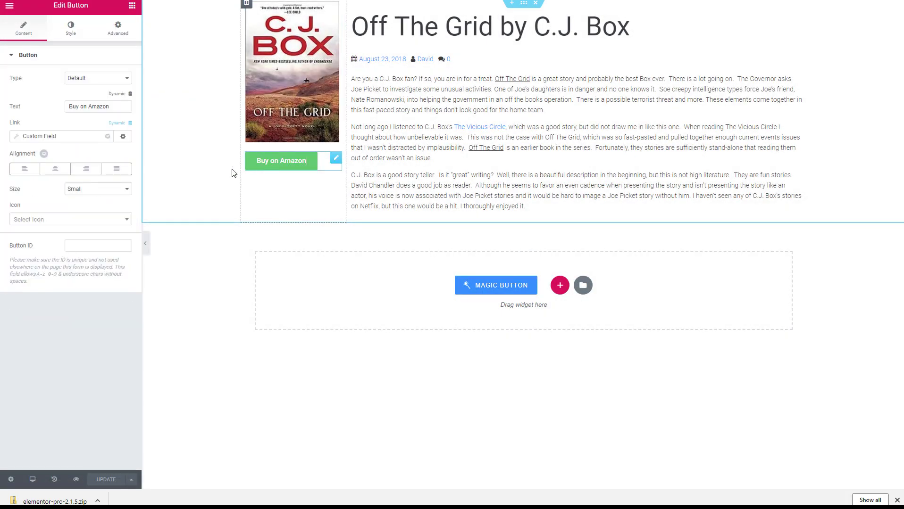
click(121, 126)
drag(124, 150, 126, 178)
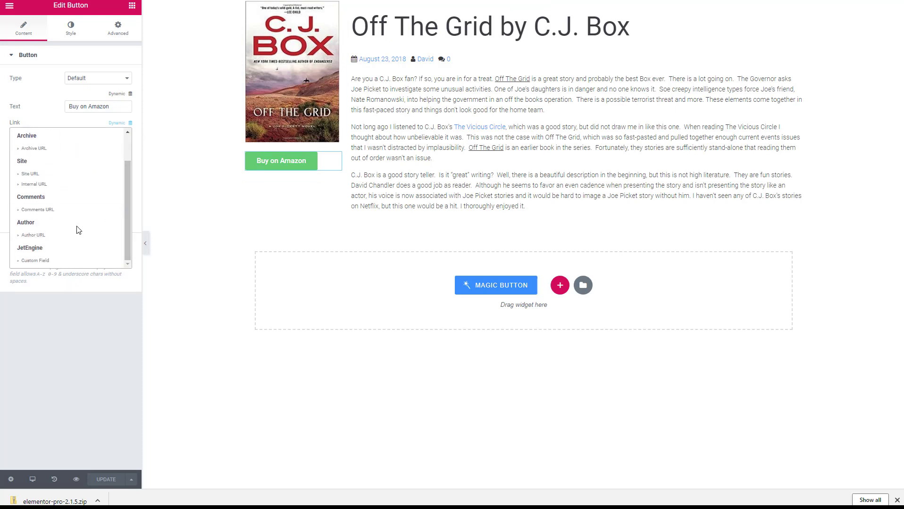
click(34, 261)
click(89, 180)
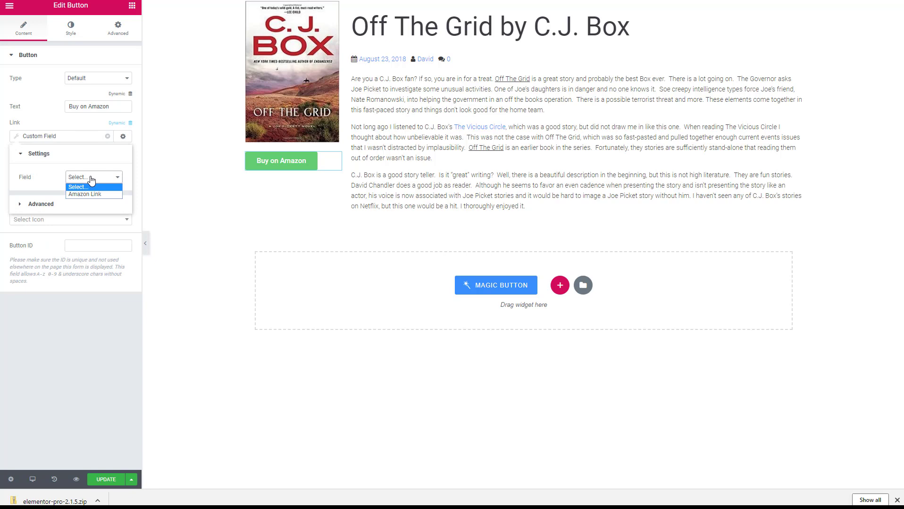
click(90, 195)
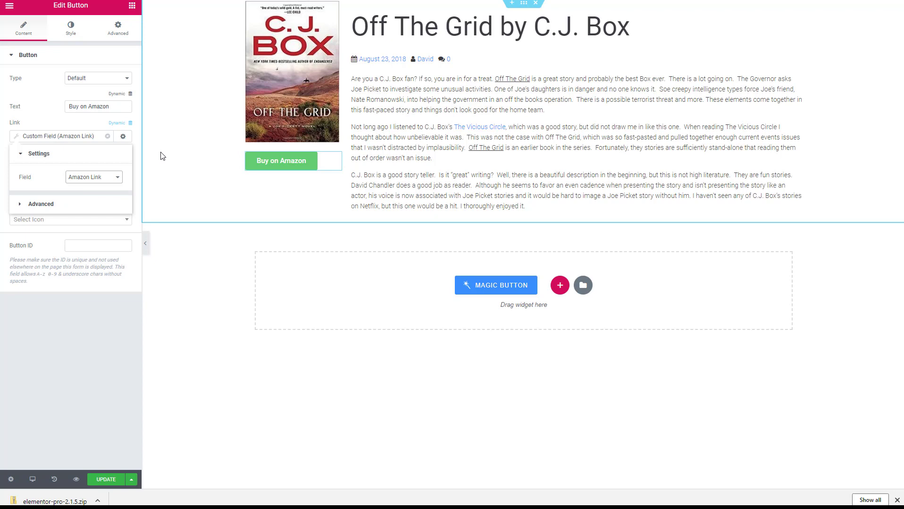
click(141, 152)
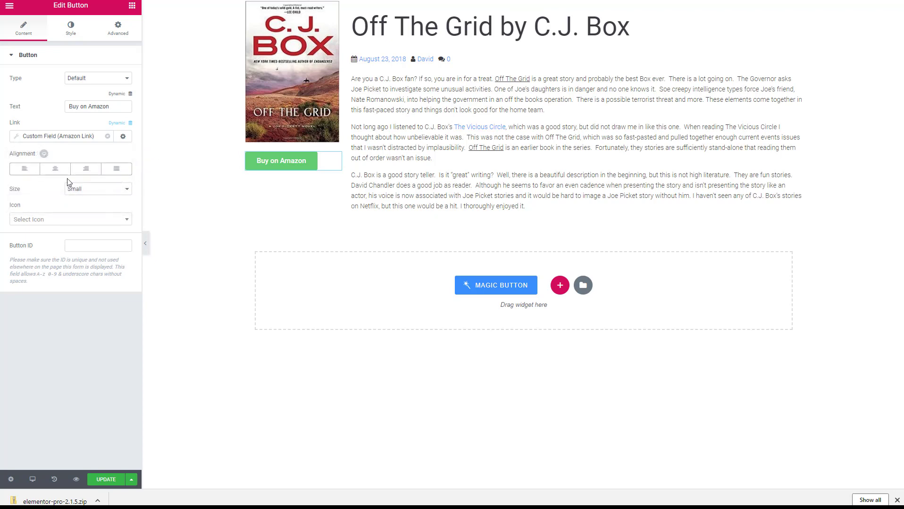
Center the Buy on Amazon button, update the template and dismiss the browser's download bar
click(55, 169)
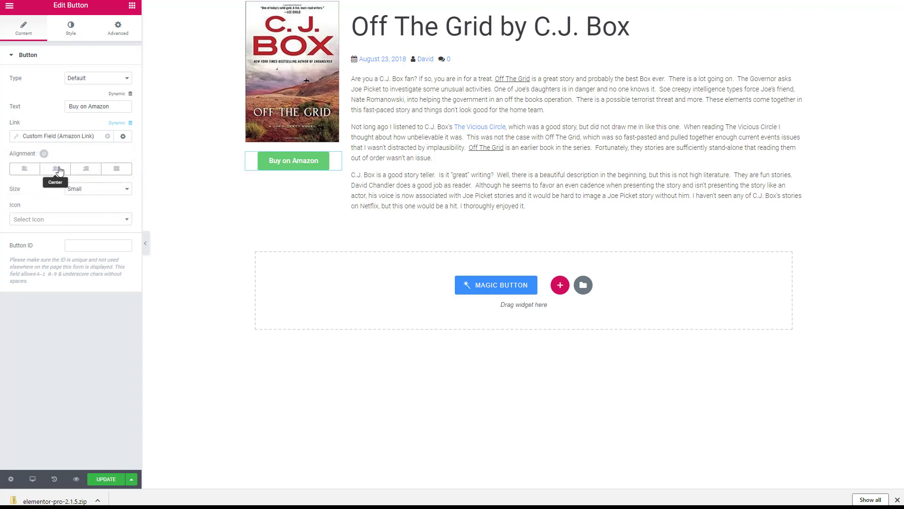
click(94, 480)
click(896, 501)
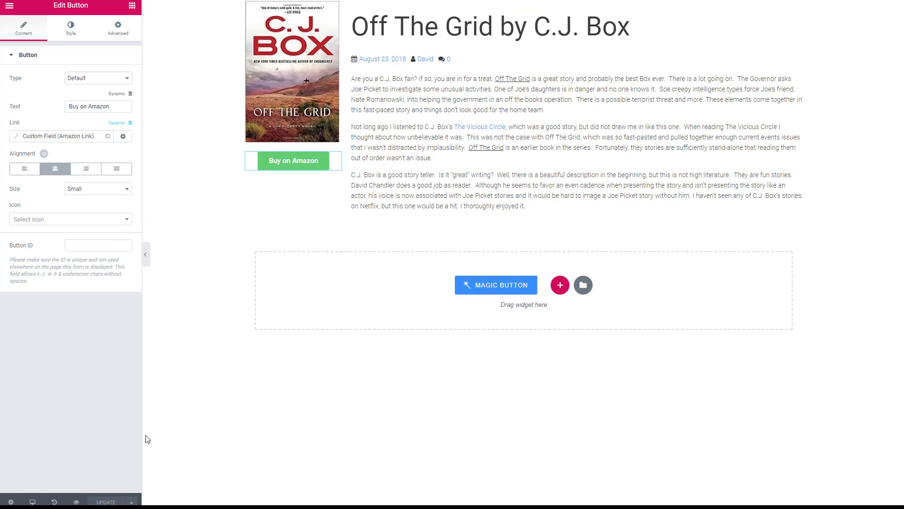
Exit the template editor to the dashboard and view the published Sky in the Deep page from the Books list
click(9, 6)
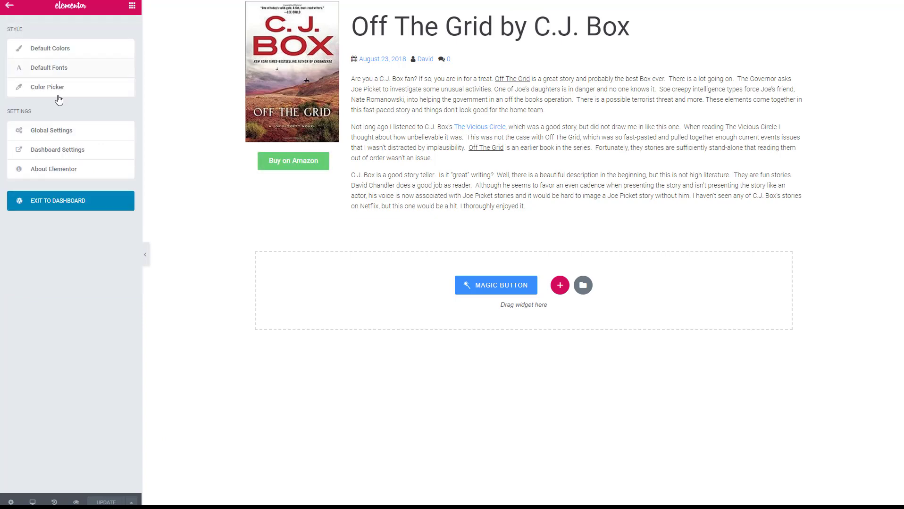
click(73, 203)
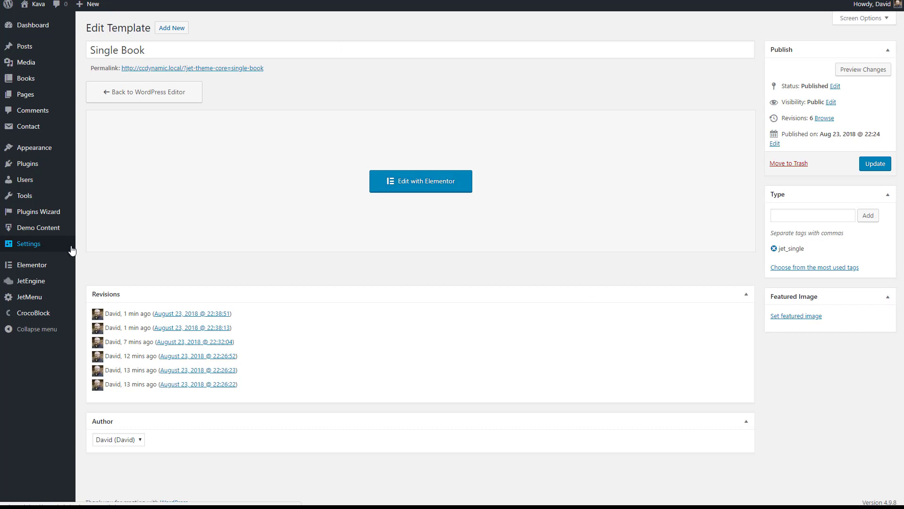
mouse_move(44, 316)
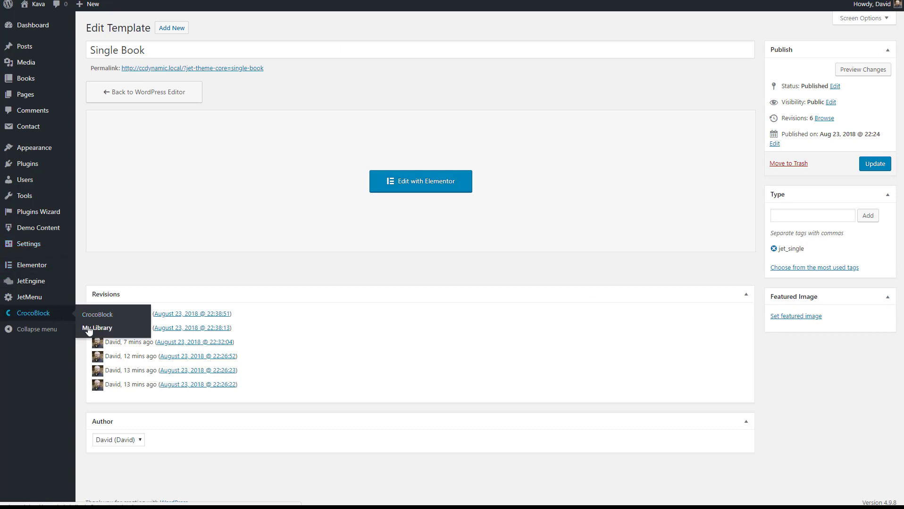
mouse_move(29, 79)
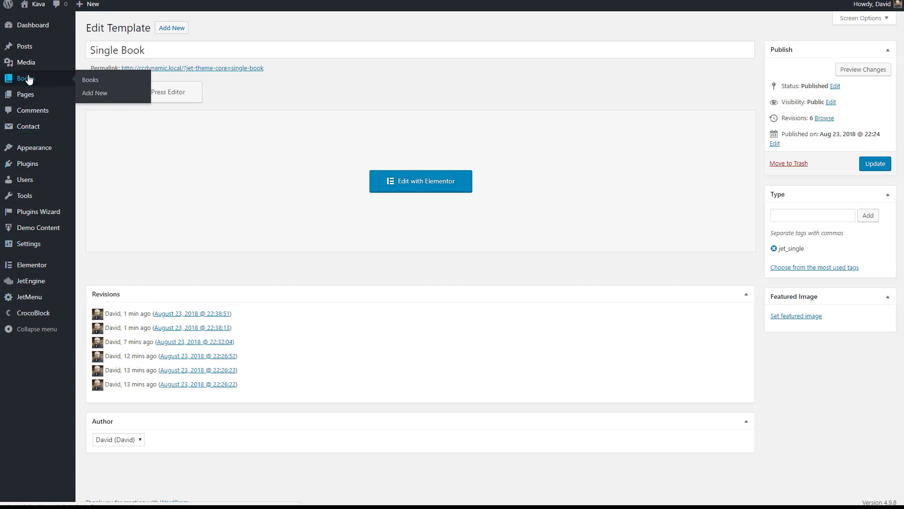
click(91, 80)
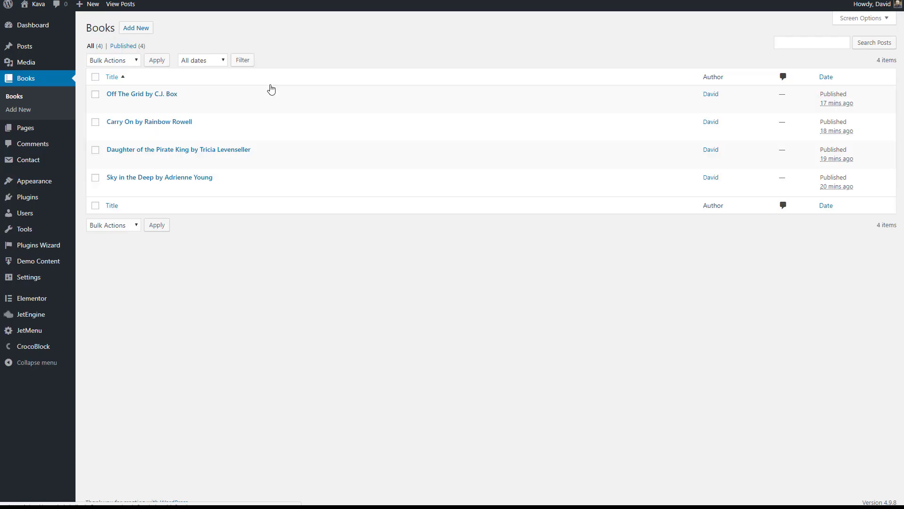
mouse_move(113, 163)
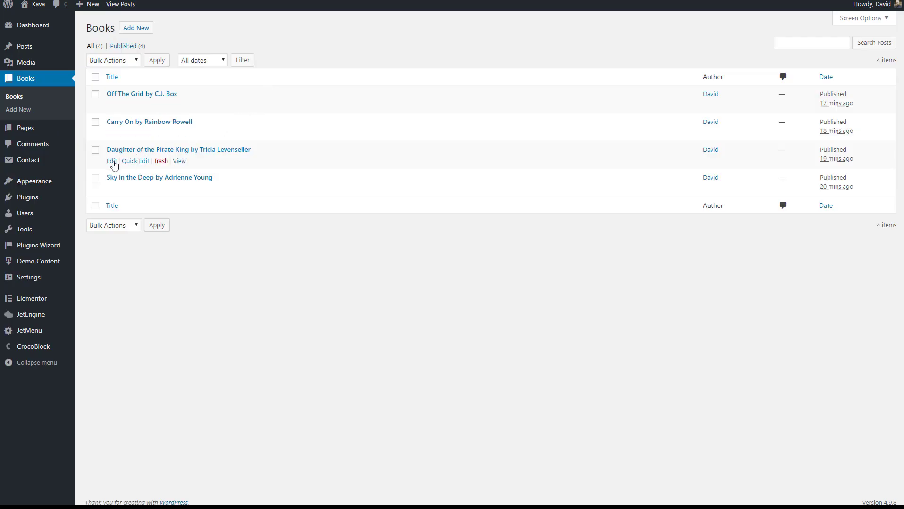
mouse_move(128, 183)
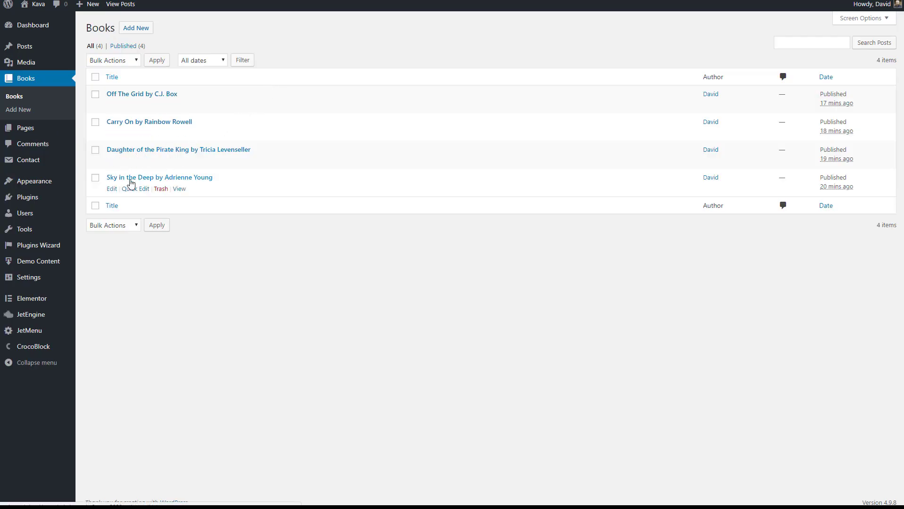
click(180, 189)
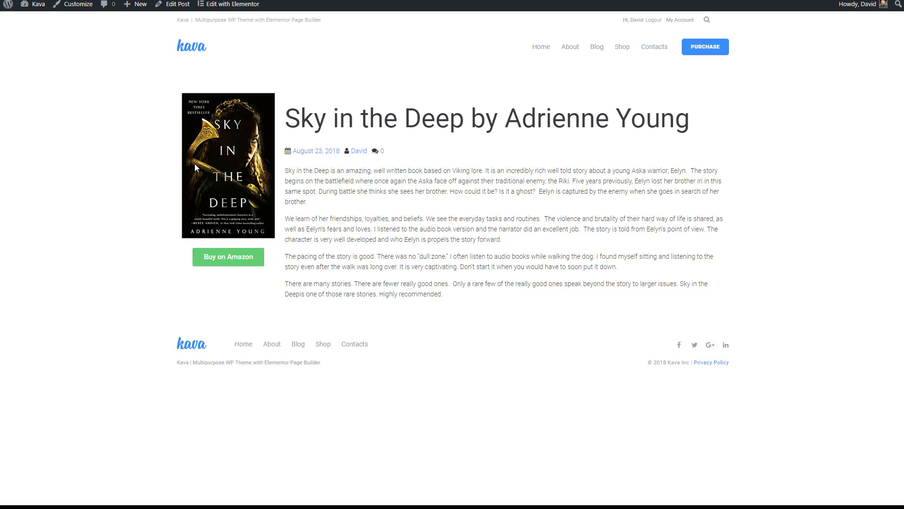
Return to the site dashboard and open the JetEngine listing items
mouse_move(38, 9)
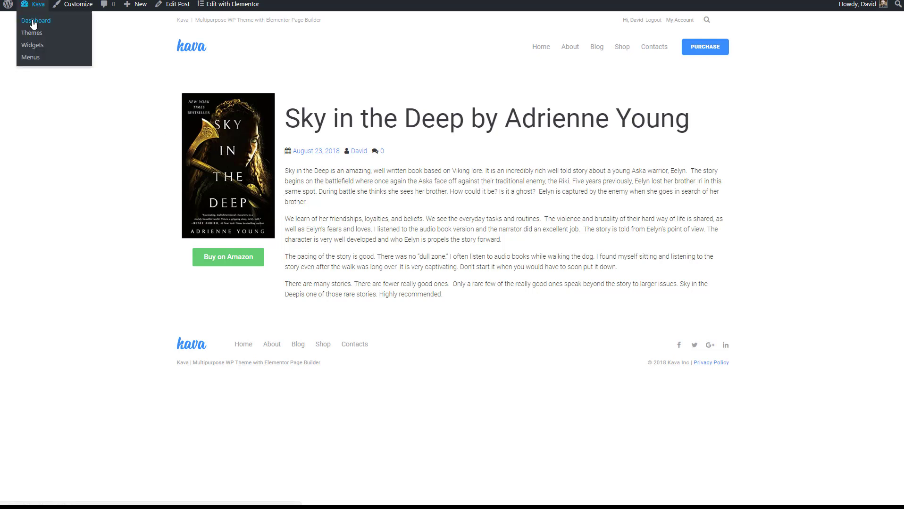
click(33, 21)
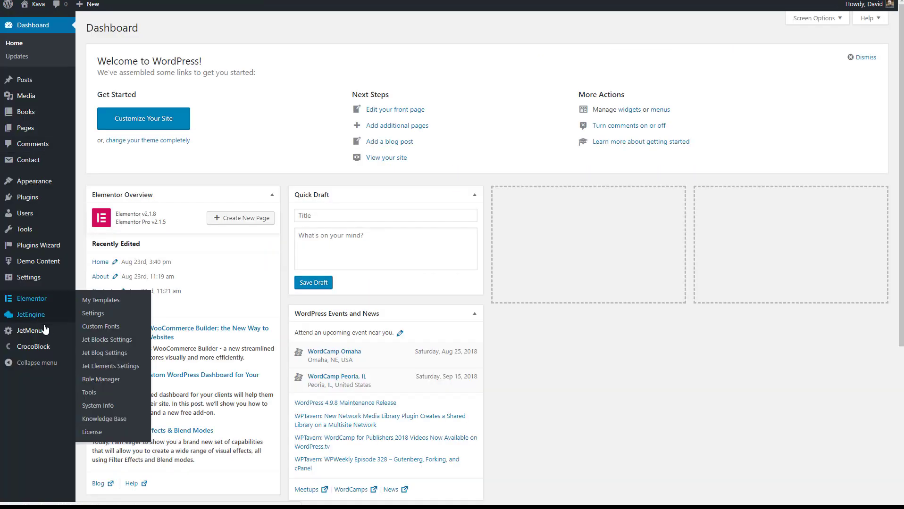
mouse_move(29, 318)
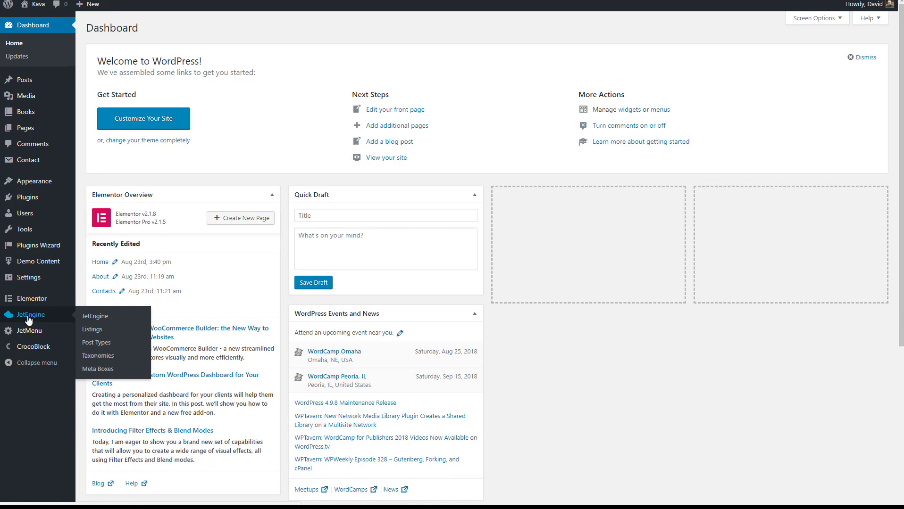
click(87, 330)
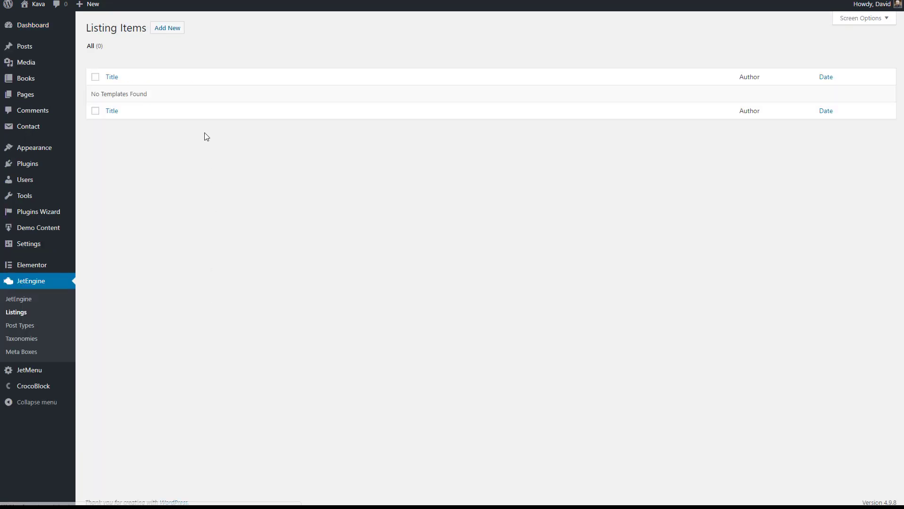
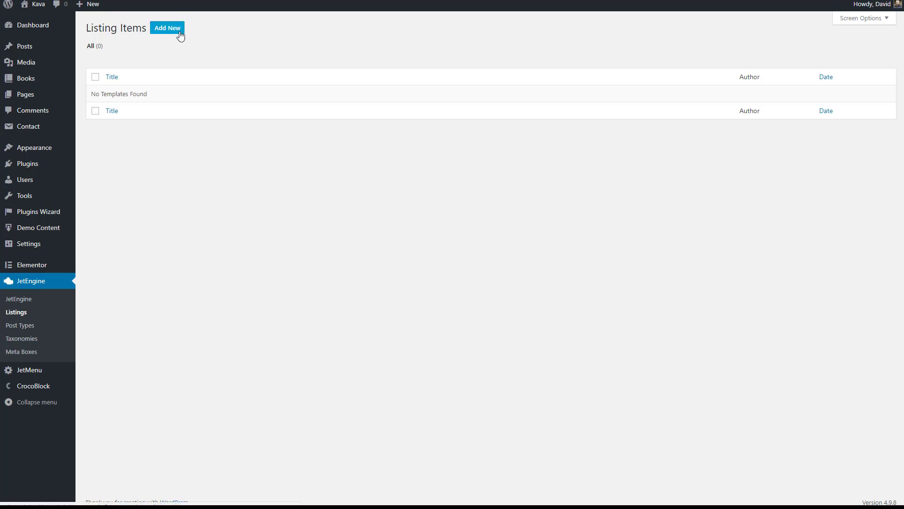
Create a new named listing item with Posts as the listing source and Books as the post type
click(171, 32)
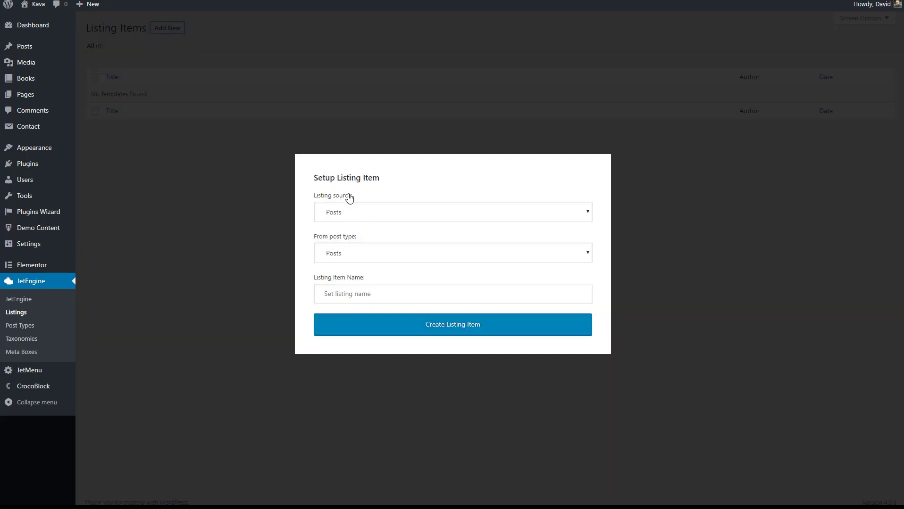
click(352, 212)
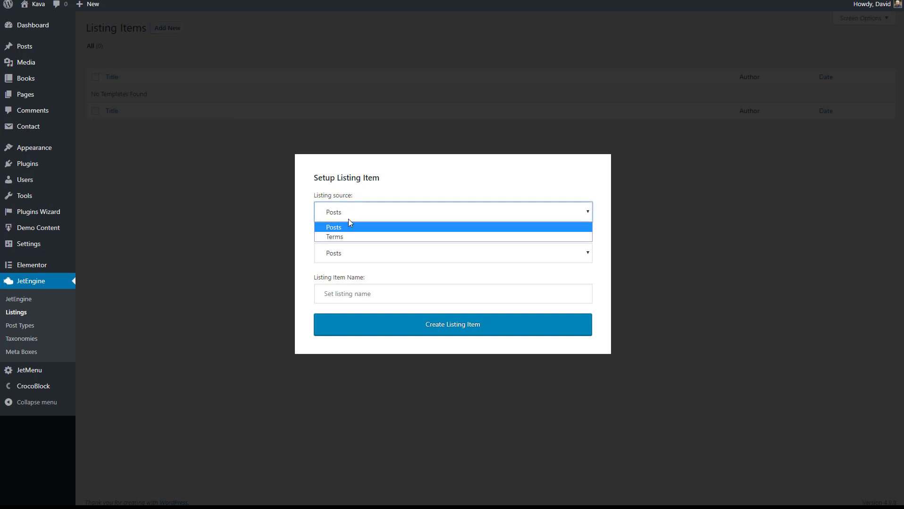
click(346, 215)
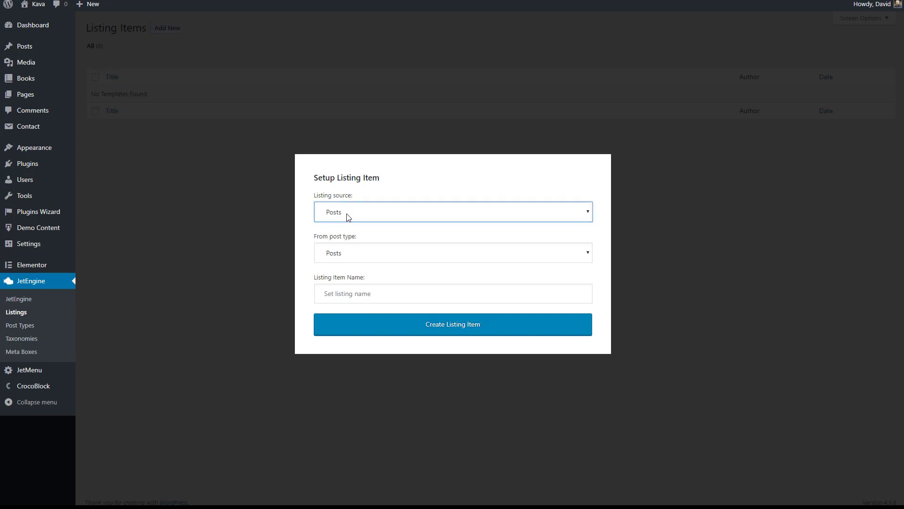
click(357, 251)
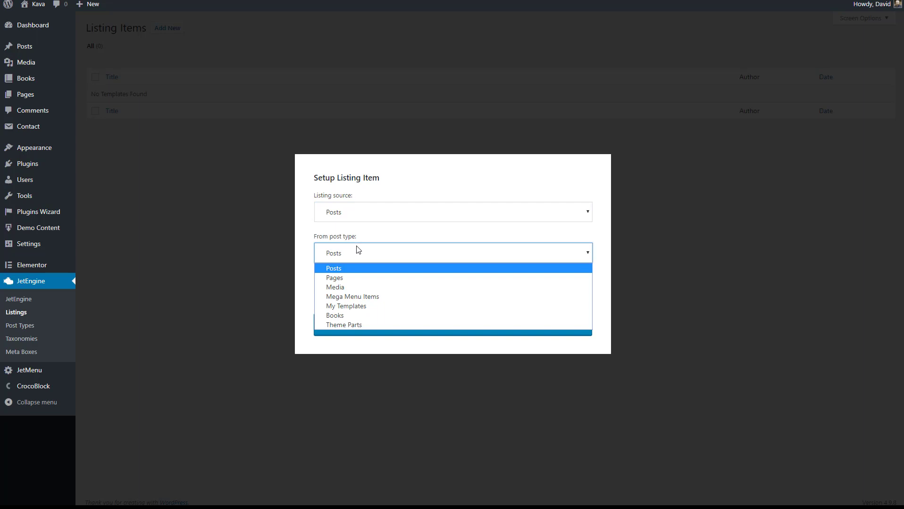
click(337, 320)
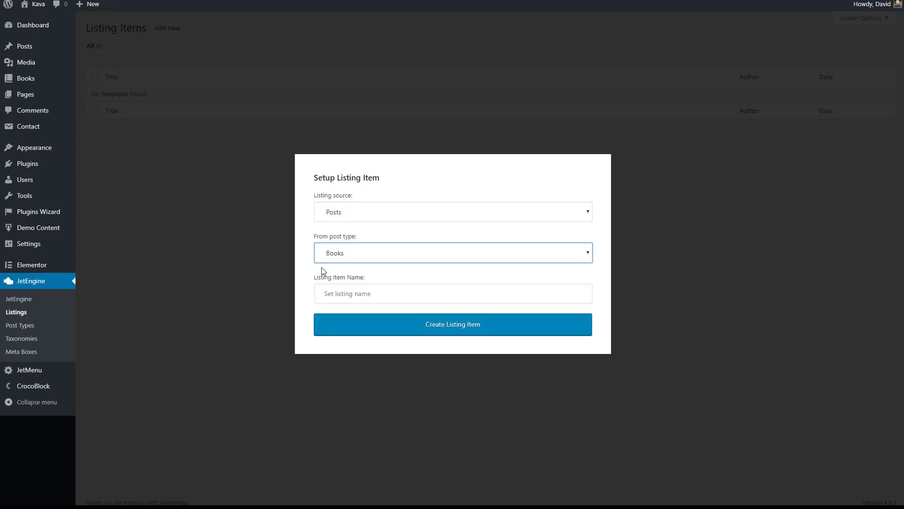
click(338, 296)
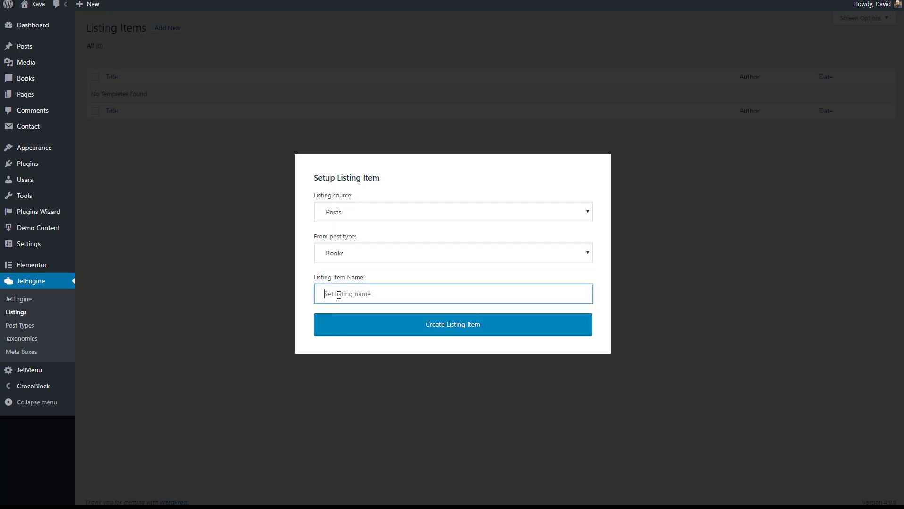
text(S)
click(442, 327)
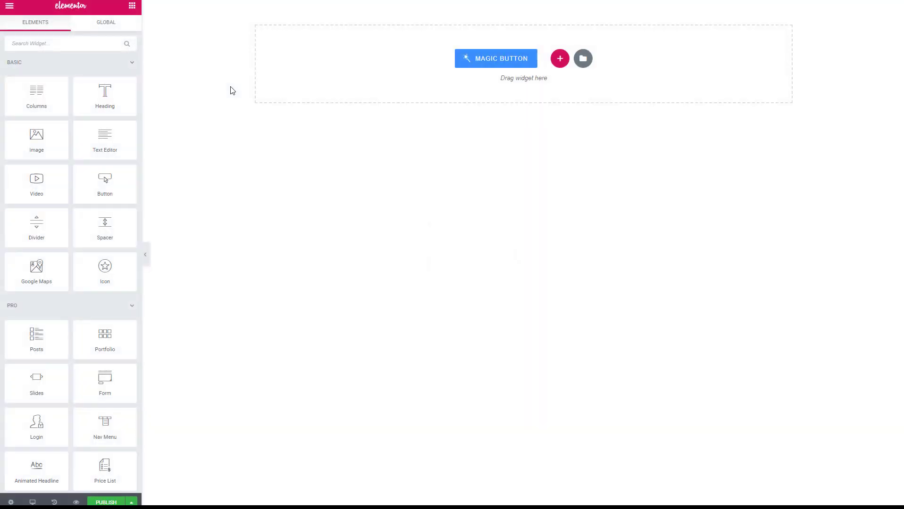
Add a two-column section with a Dynamic Image widget in its first column, and narrow that column to roughly the cover's width
click(560, 58)
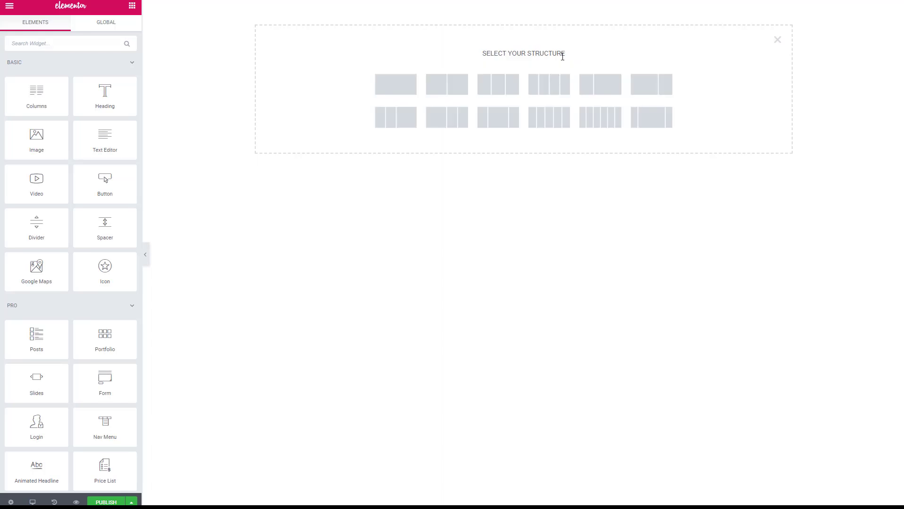
click(438, 80)
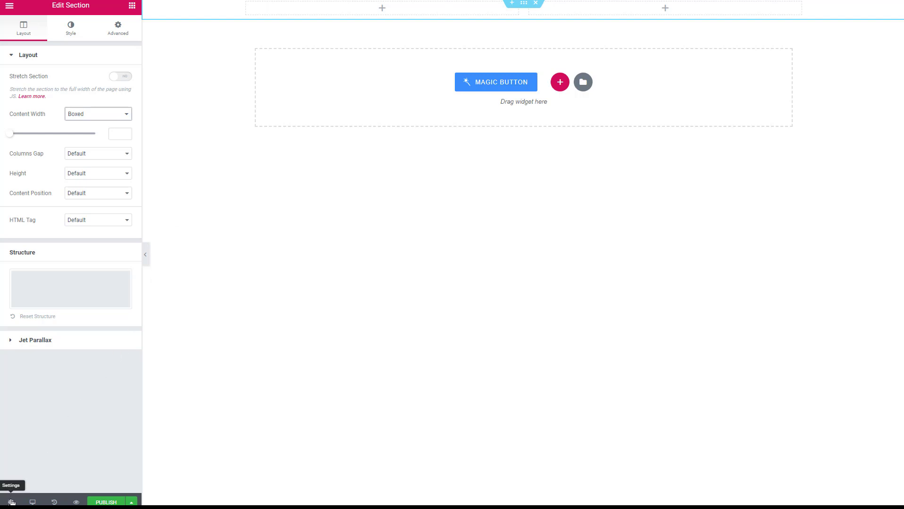
click(132, 7)
scroll(53, 129, down, 10)
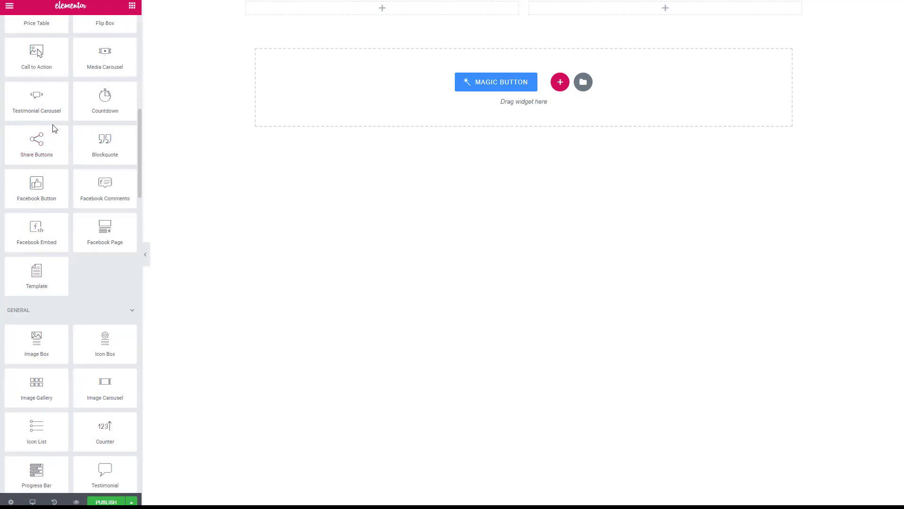
scroll(53, 128, down, 15)
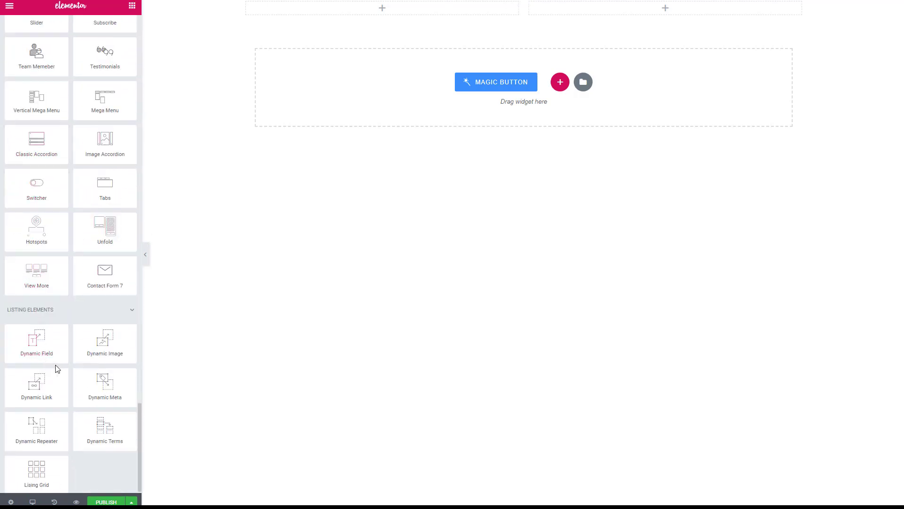
drag(107, 347, 379, 16)
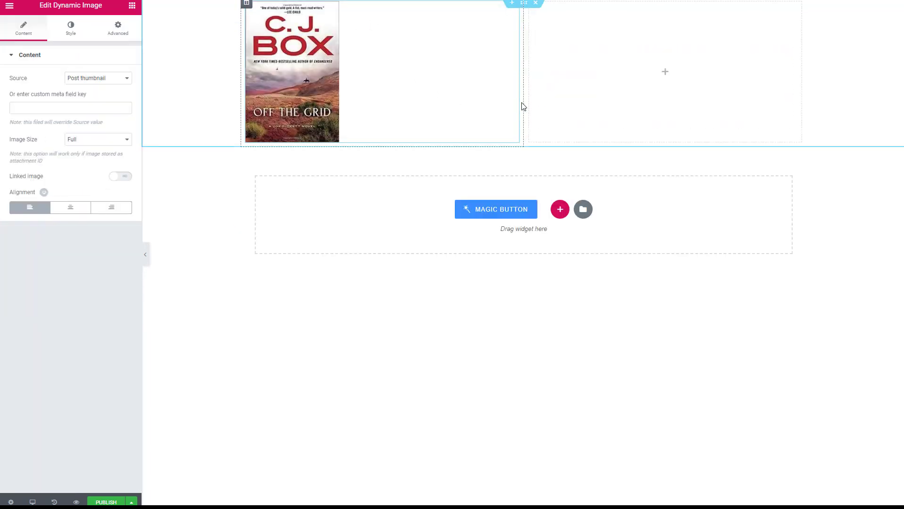
drag(525, 101, 358, 104)
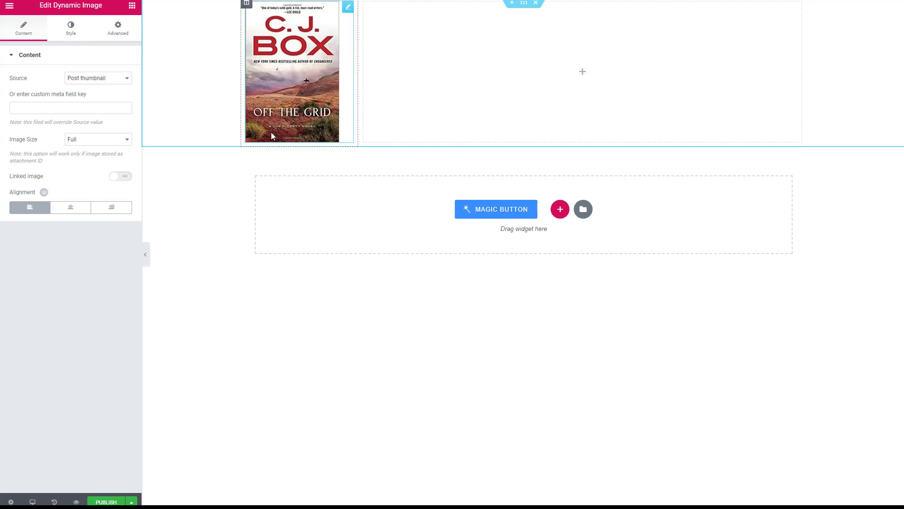
Try a Dynamic Link widget in the empty second column, check its source options, and delete the widget
click(132, 6)
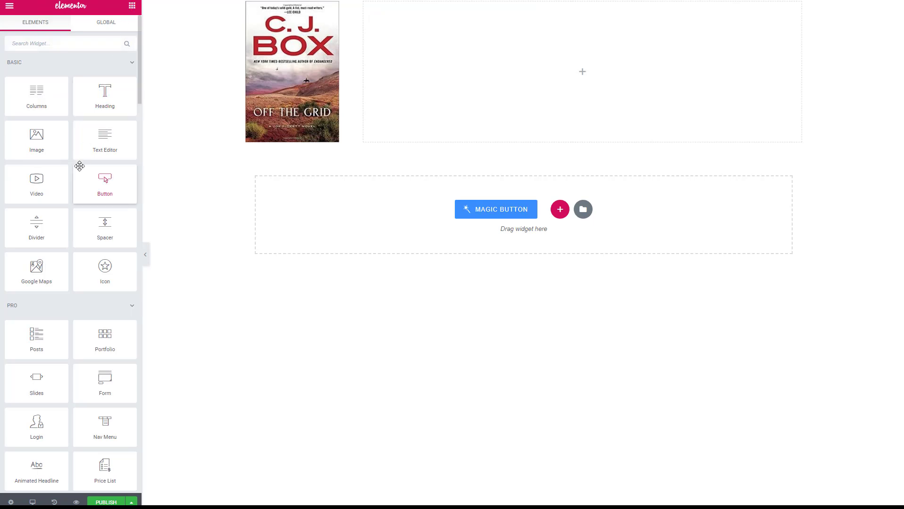
scroll(80, 162, down, 20)
scroll(80, 163, down, 10)
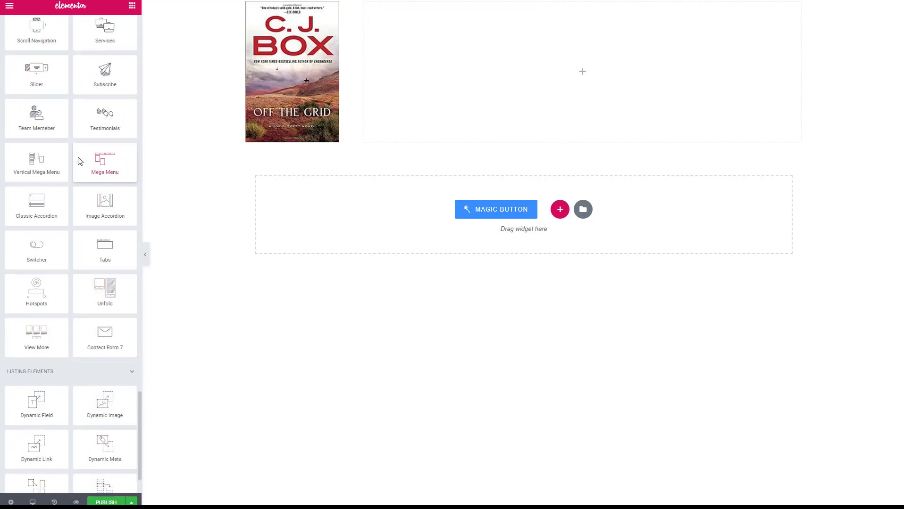
scroll(73, 285, down, 2)
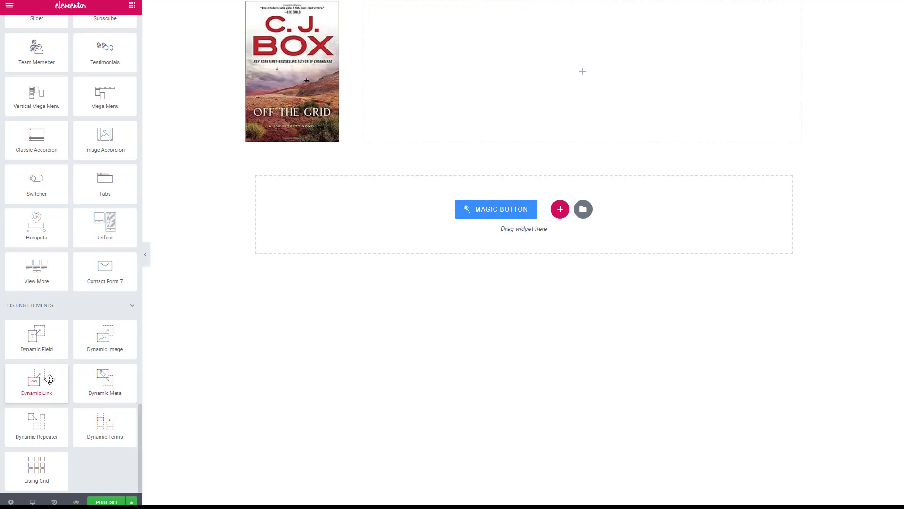
drag(50, 380, 540, 22)
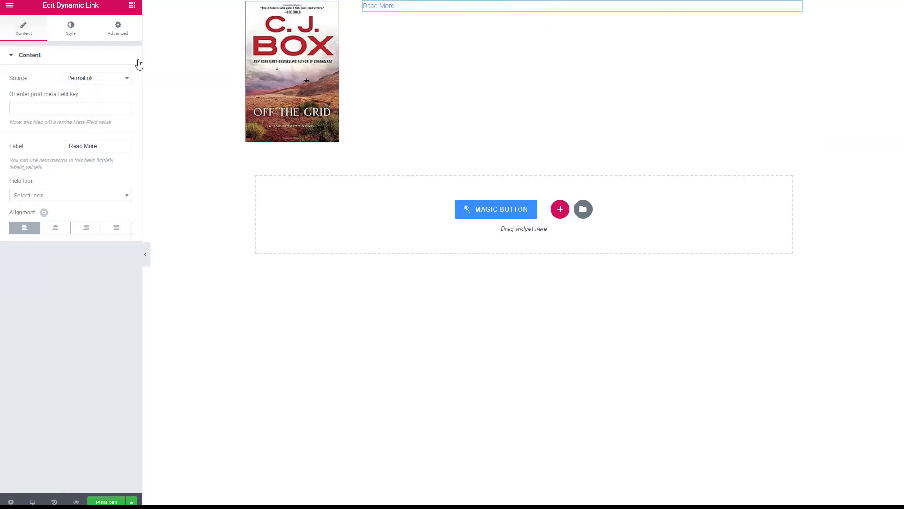
click(127, 79)
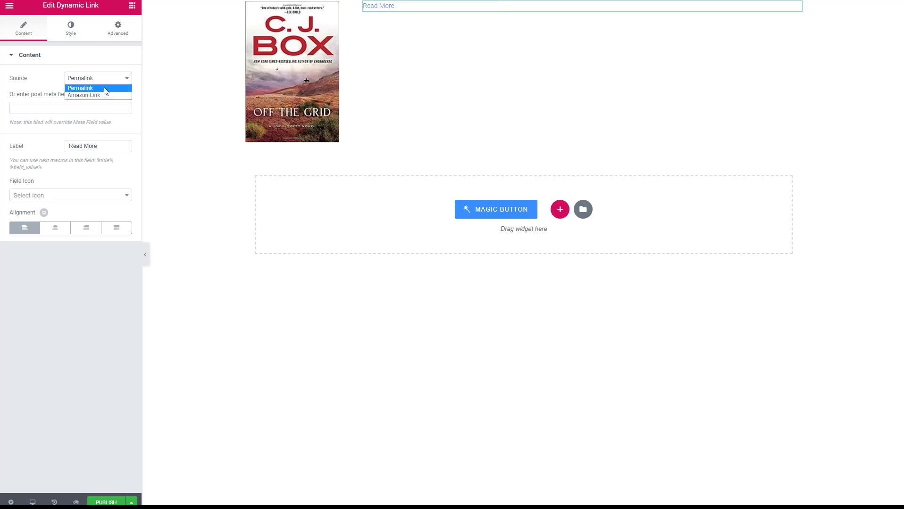
click(46, 83)
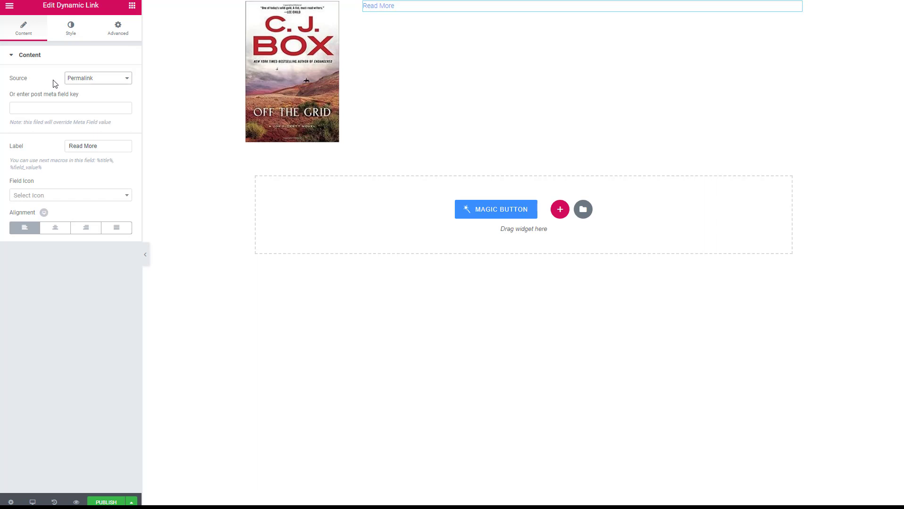
right_click(798, 6)
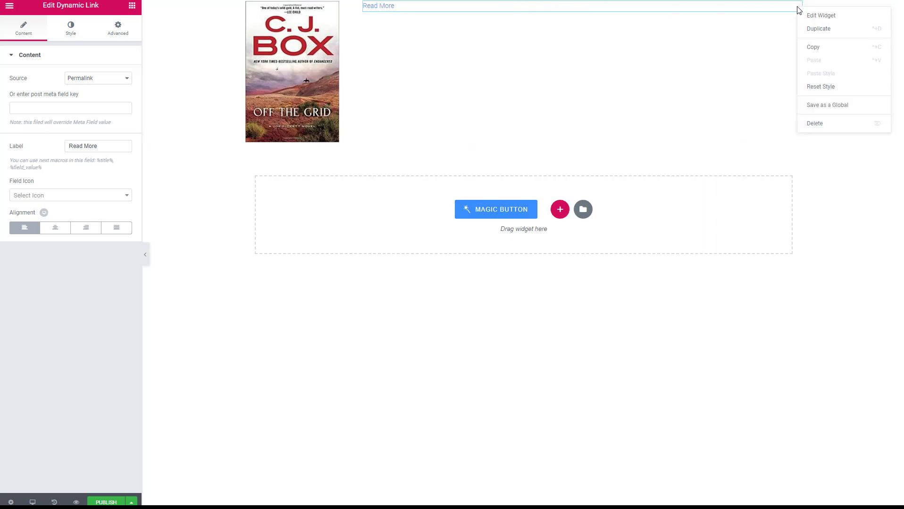
click(820, 124)
Try a Dynamic Field widget for the post title in the second column, test H1 and H2 tags, and delete it
scroll(56, 160, down, 10)
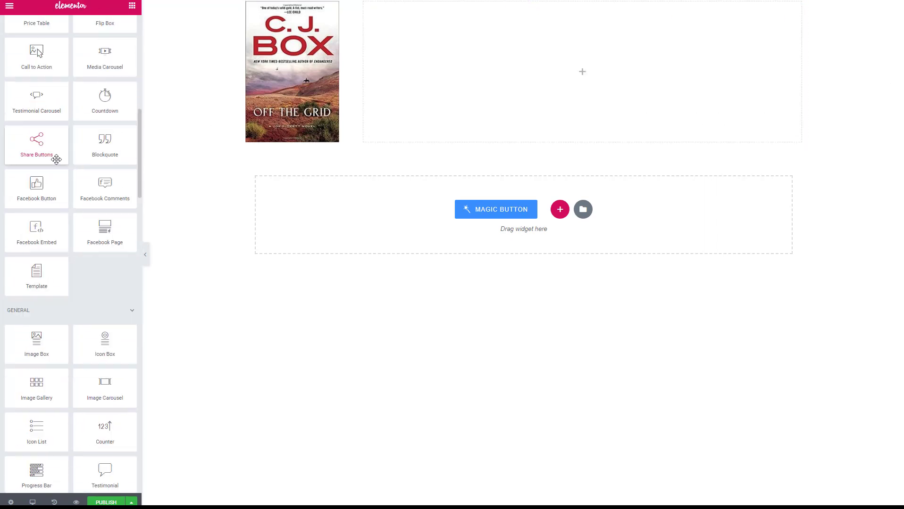
scroll(56, 159, down, 20)
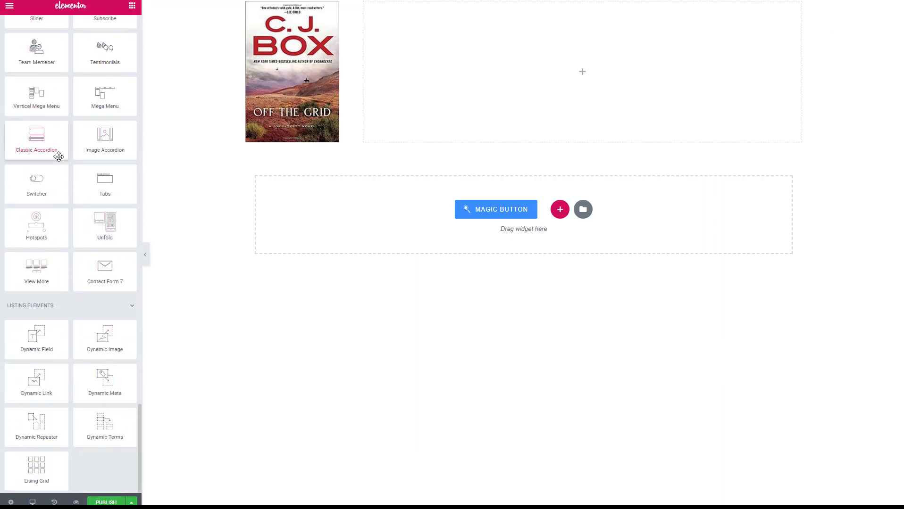
drag(49, 342, 456, 57)
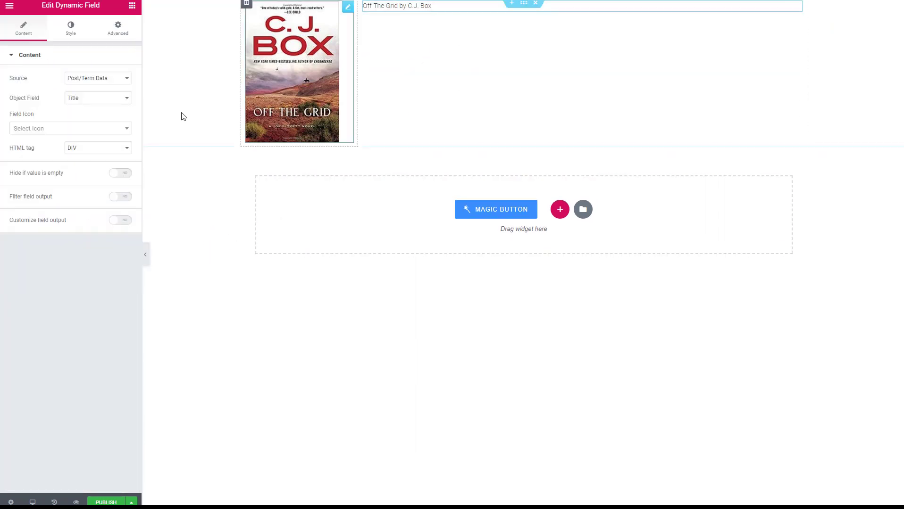
click(117, 149)
click(105, 166)
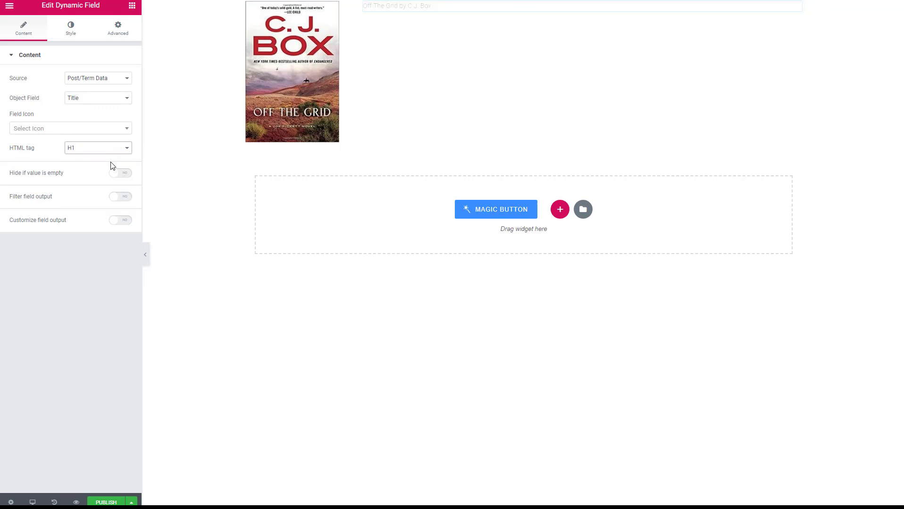
click(128, 149)
click(111, 165)
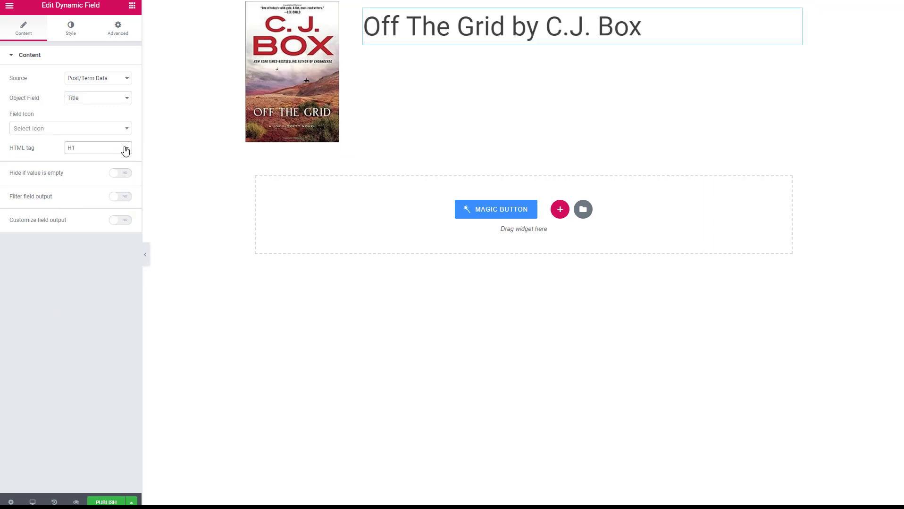
click(125, 149)
click(98, 169)
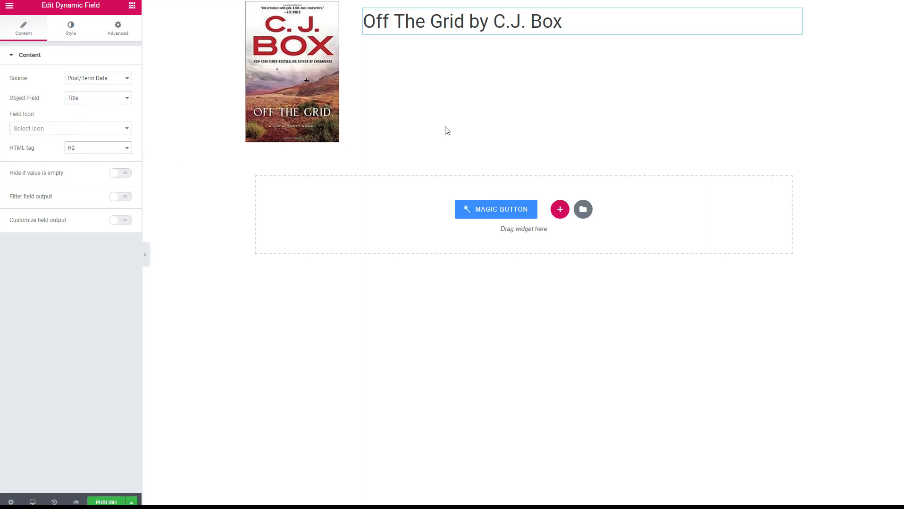
right_click(797, 16)
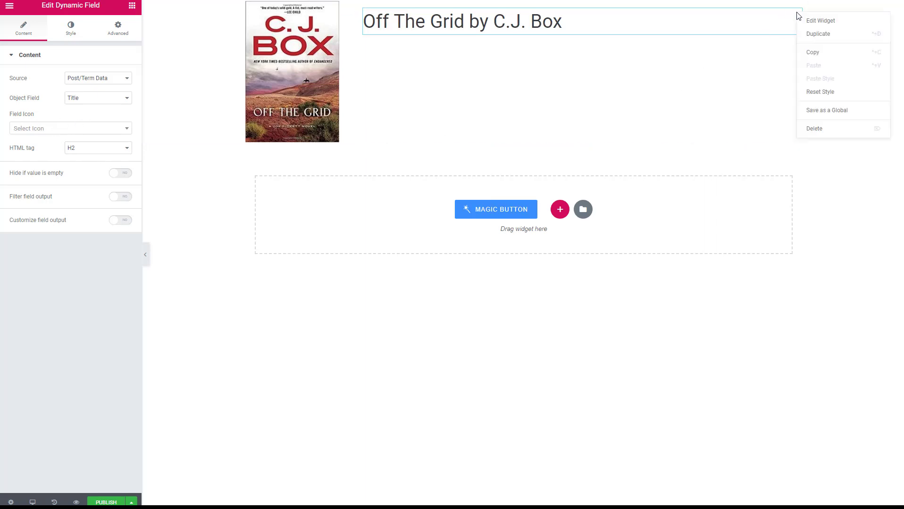
click(817, 131)
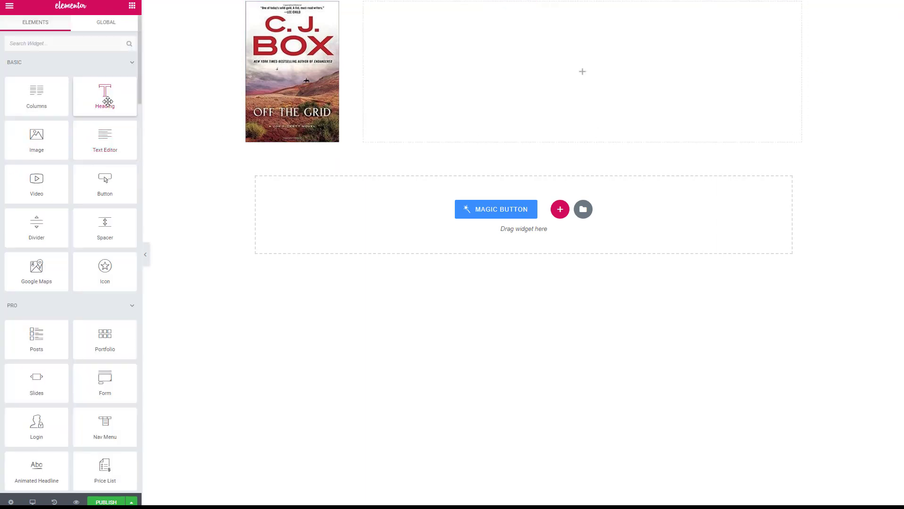
Add a Heading widget to the second column with Post Title as its dynamic title and Post URL as its dynamic link
drag(107, 101, 493, 49)
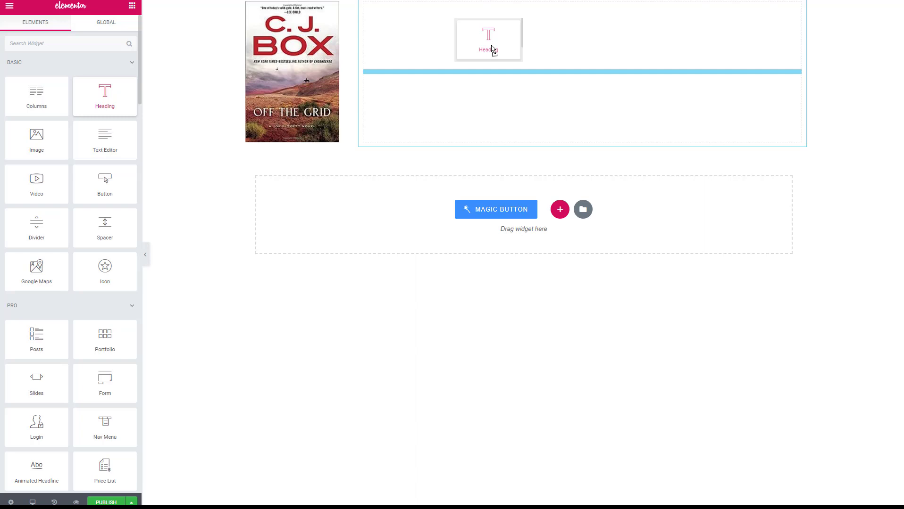
drag(494, 49, 493, 46)
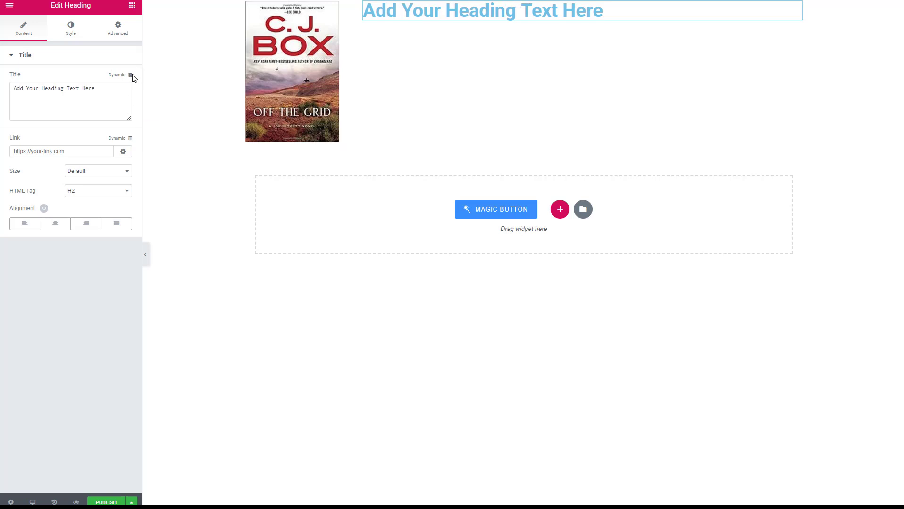
click(120, 76)
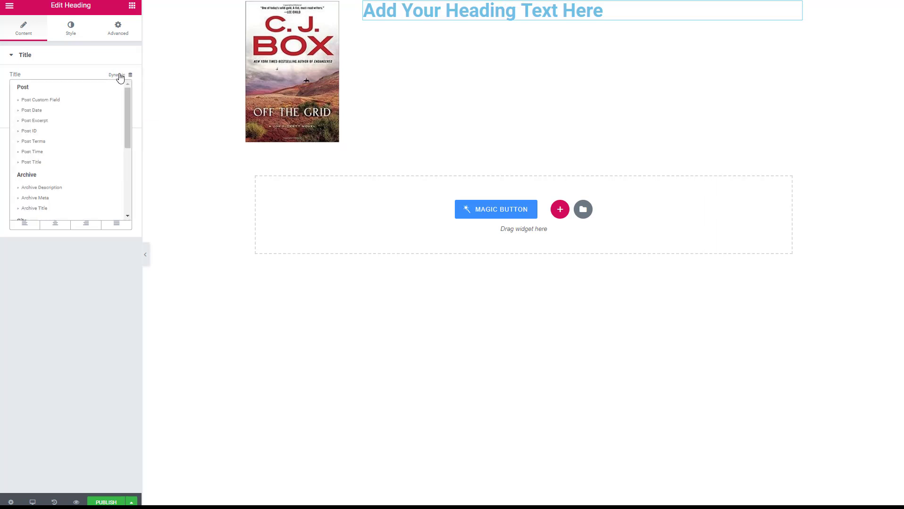
mouse_move(128, 100)
mouse_down()
mouse_move(127, 183)
mouse_move(135, 102)
mouse_up()
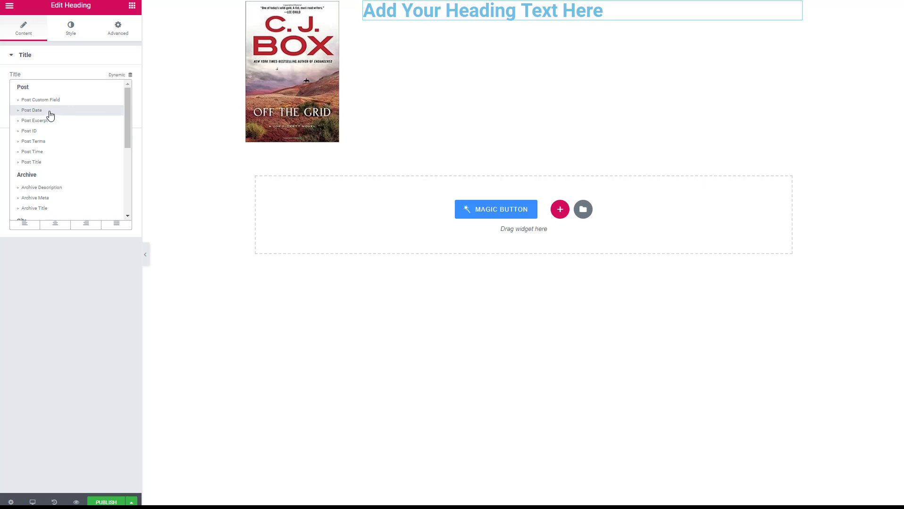
click(45, 162)
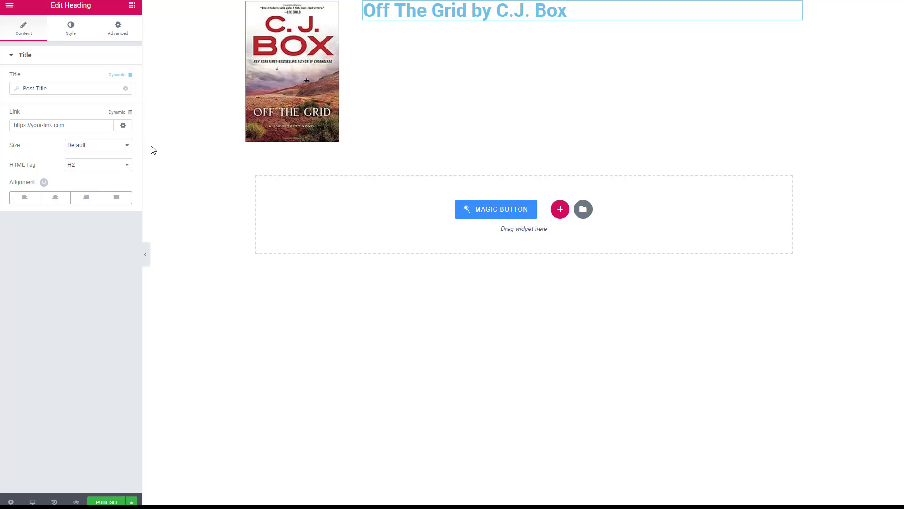
click(131, 113)
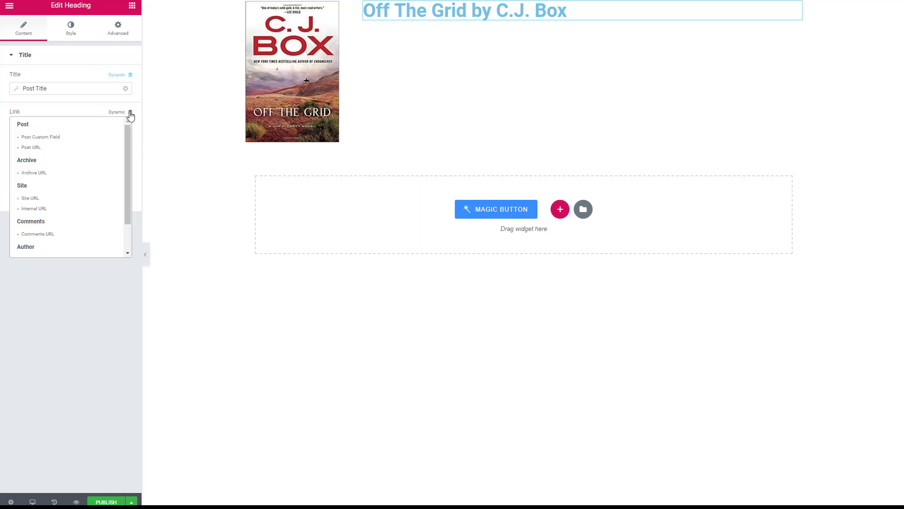
click(33, 147)
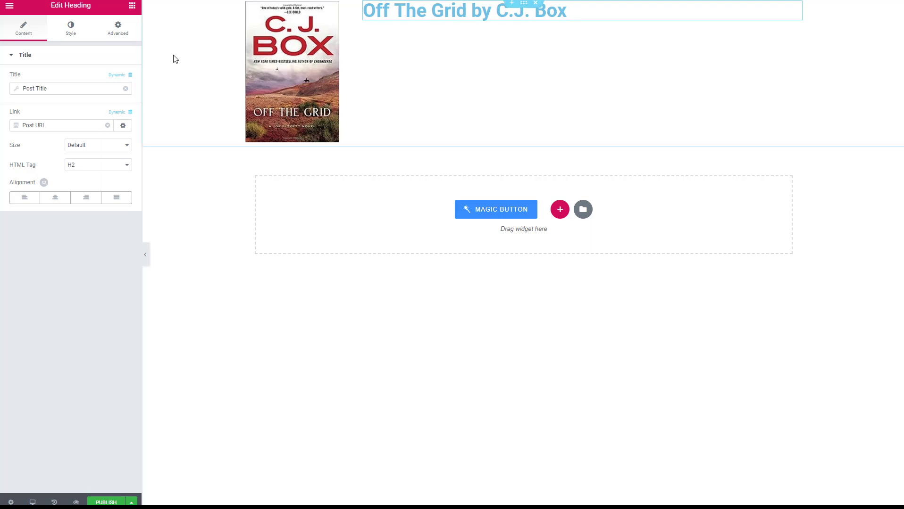
Add a Dynamic Meta widget with date, author and comments beneath the book title heading
click(132, 6)
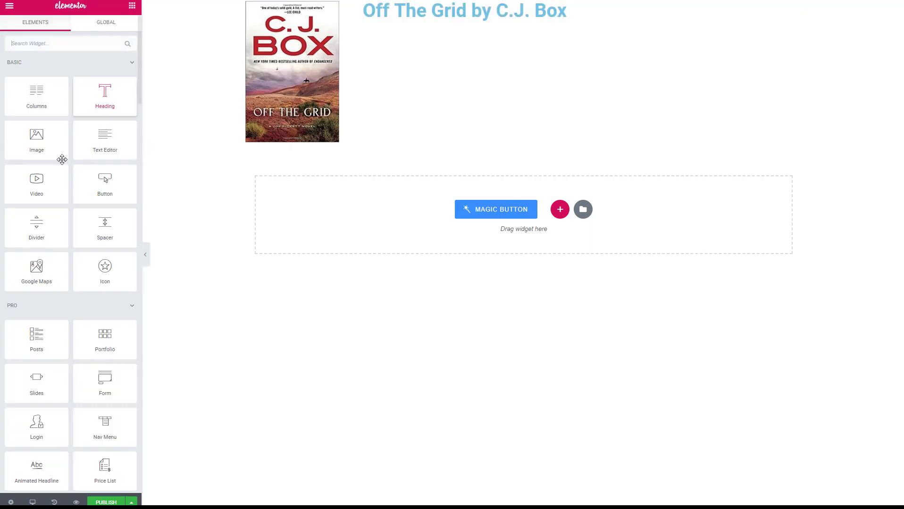
scroll(60, 170, down, 15)
scroll(63, 188, down, 8)
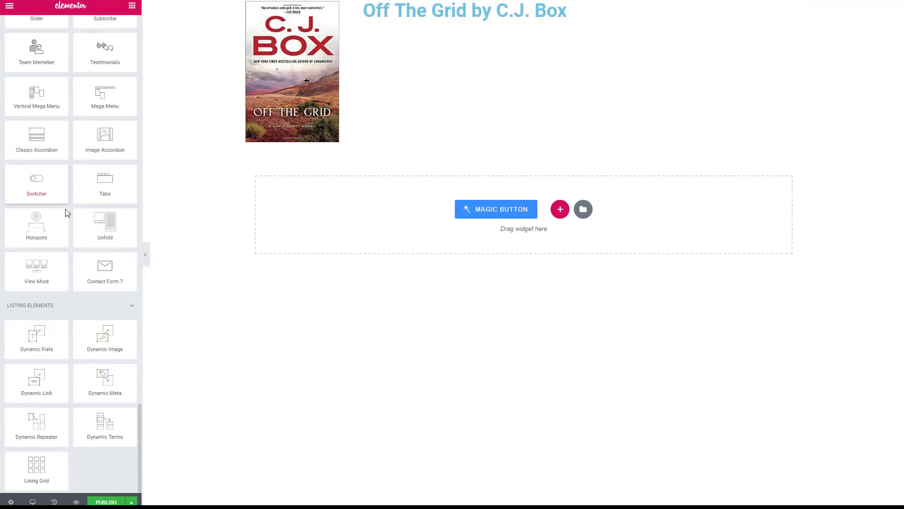
drag(114, 383, 427, 16)
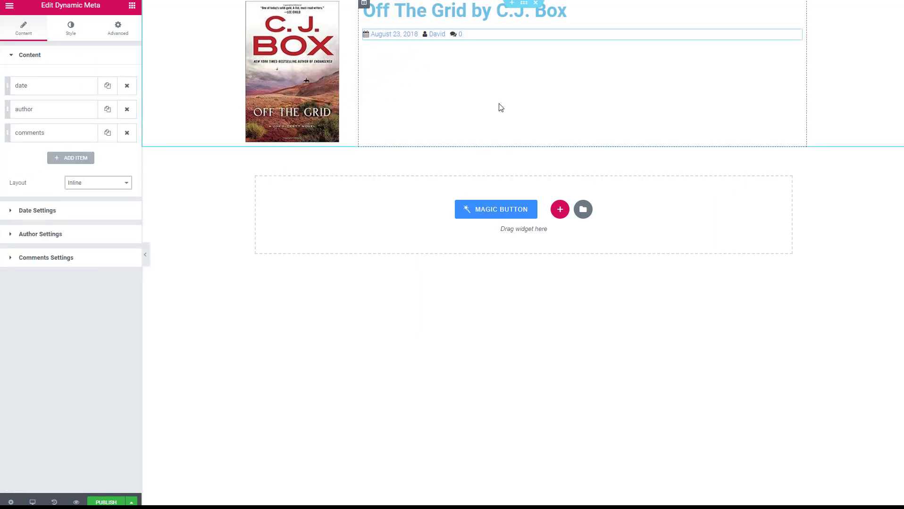
Try a Dynamic Field widget with Post/Term Data as source and Excerpt as object field below the meta line, and delete it
click(132, 7)
scroll(73, 194, down, 20)
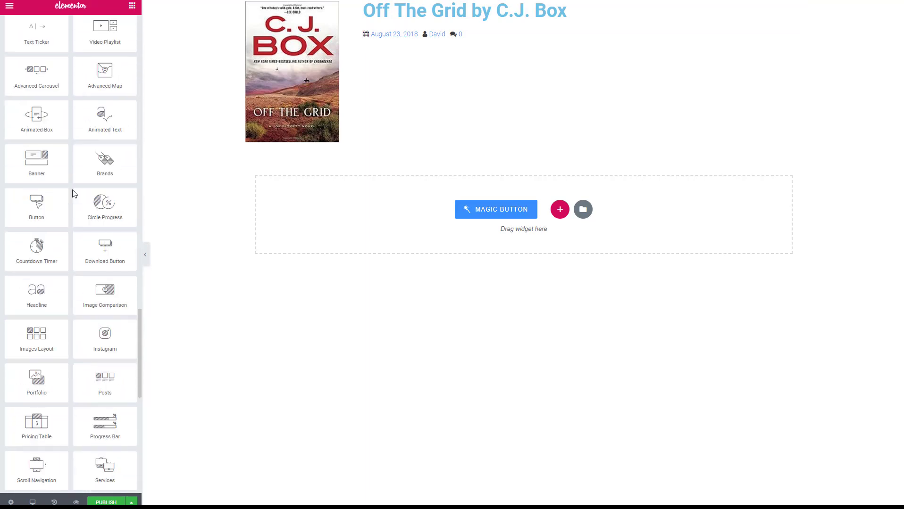
scroll(73, 195, down, 10)
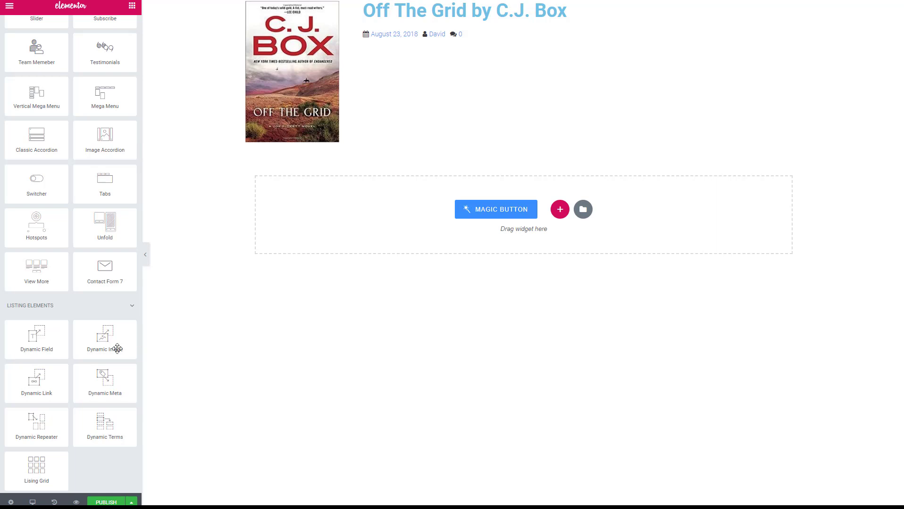
drag(33, 343, 457, 43)
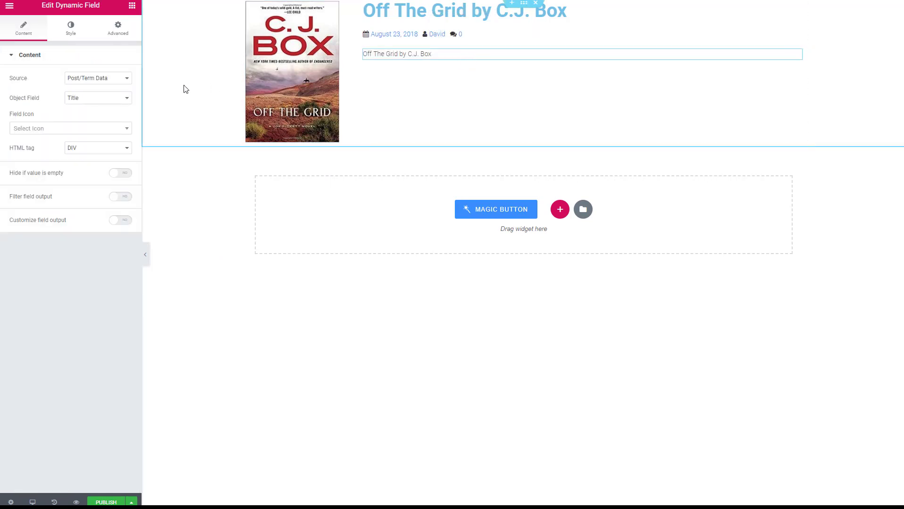
click(128, 79)
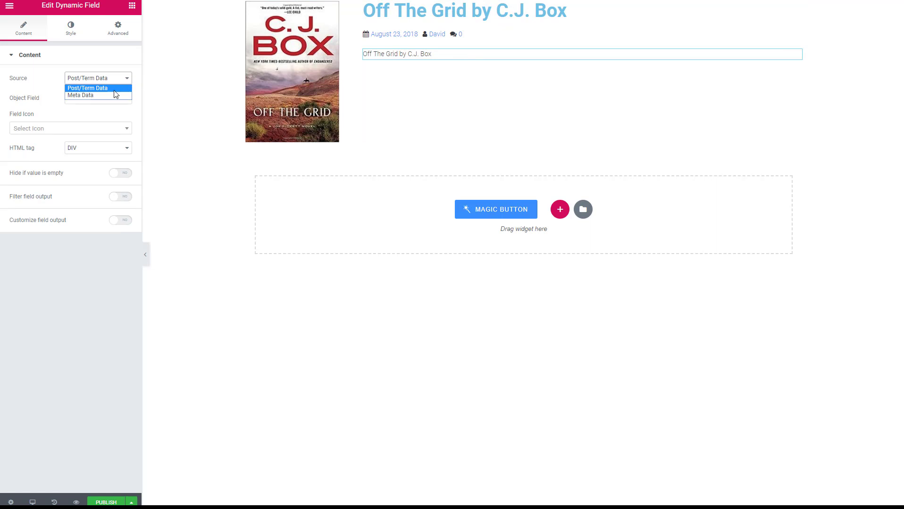
click(121, 88)
click(110, 102)
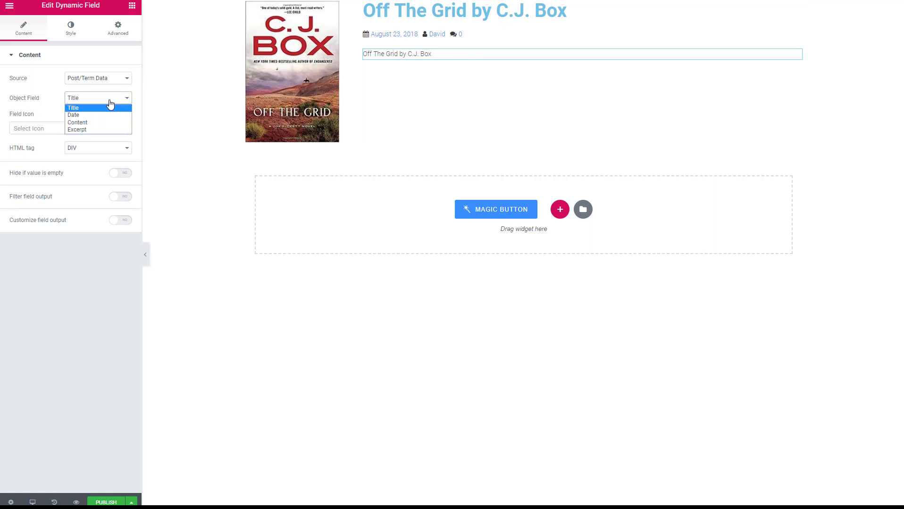
click(78, 129)
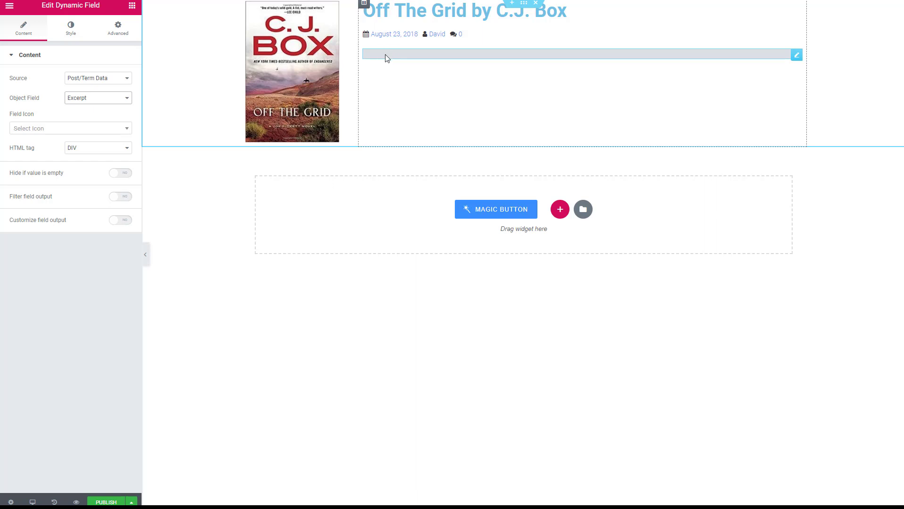
right_click(797, 58)
click(810, 174)
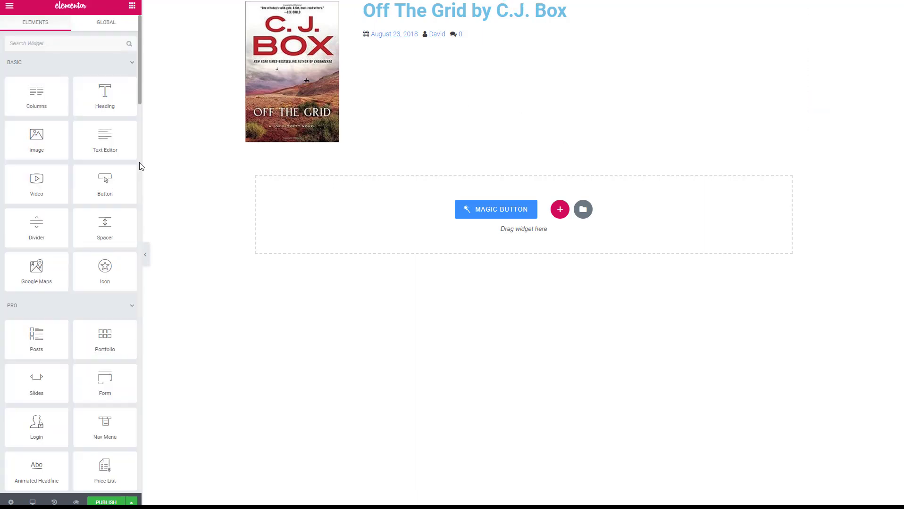
Publish the Book Listing Template and exit the Elementor editor to the WordPress dashboard
scroll(140, 167, down, 4)
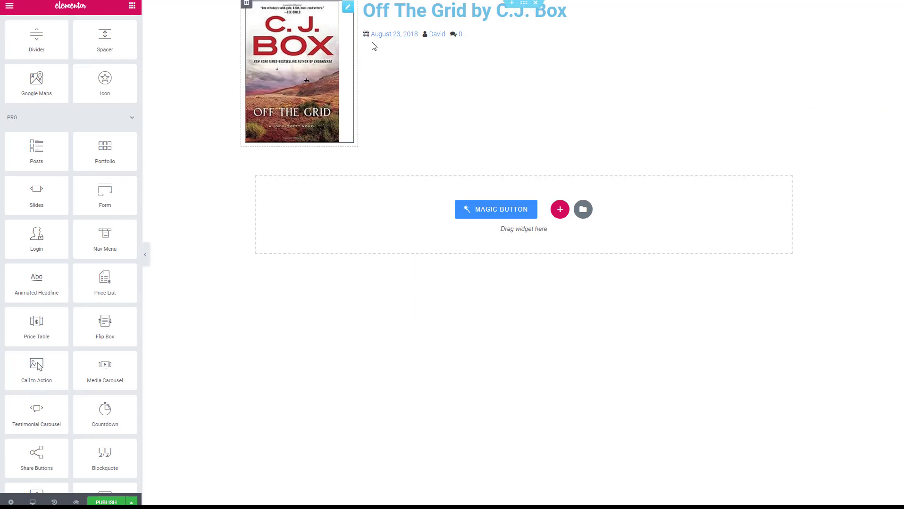
click(100, 503)
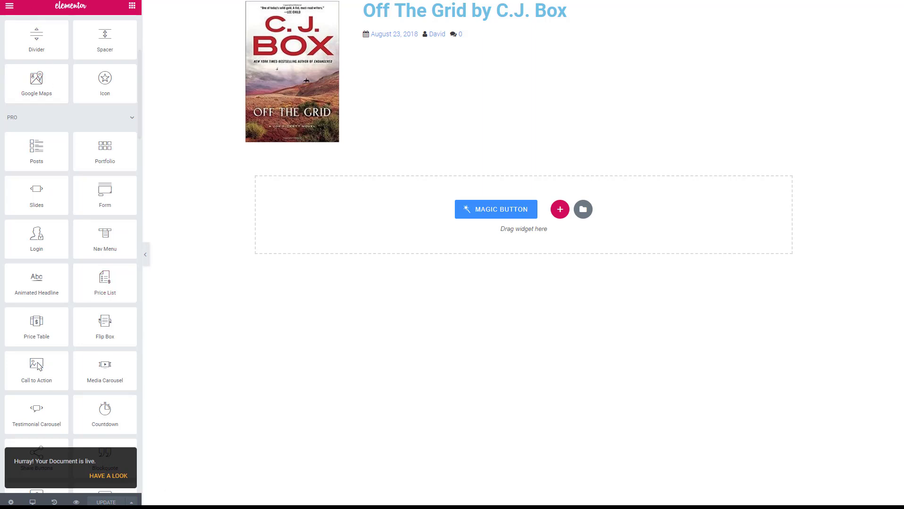
click(10, 5)
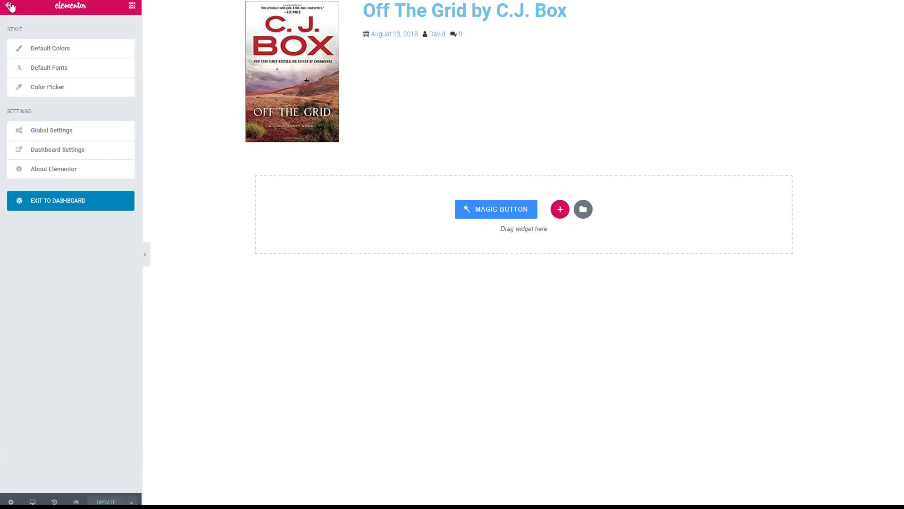
click(68, 201)
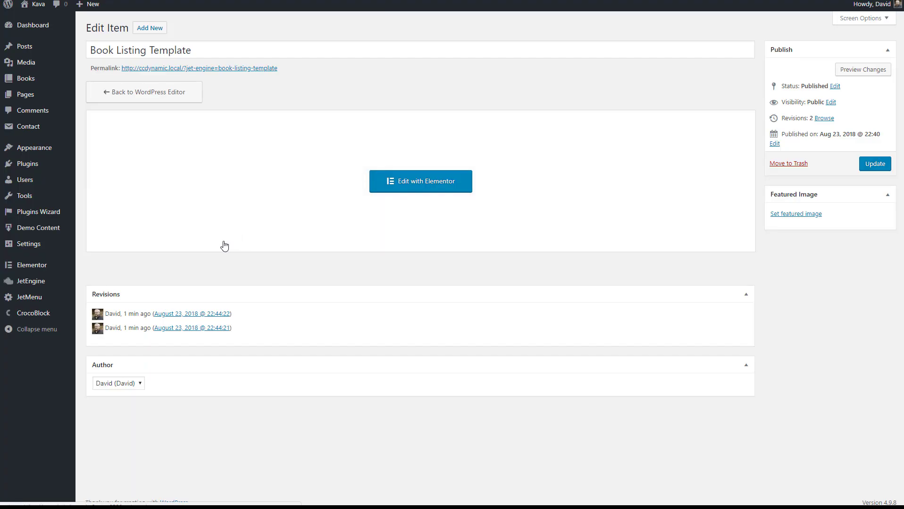
Add Excerpt to the supported features of the JetEngine Books post type and update the post type
mouse_move(53, 284)
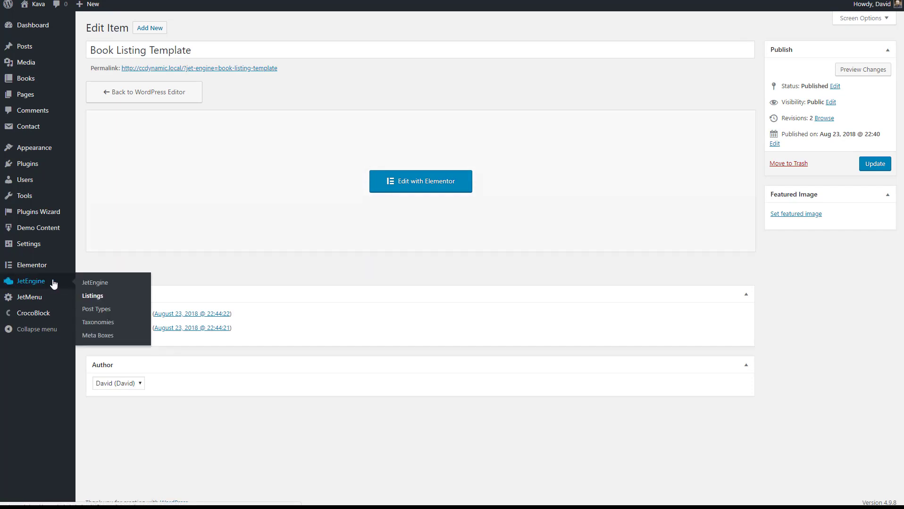
click(94, 310)
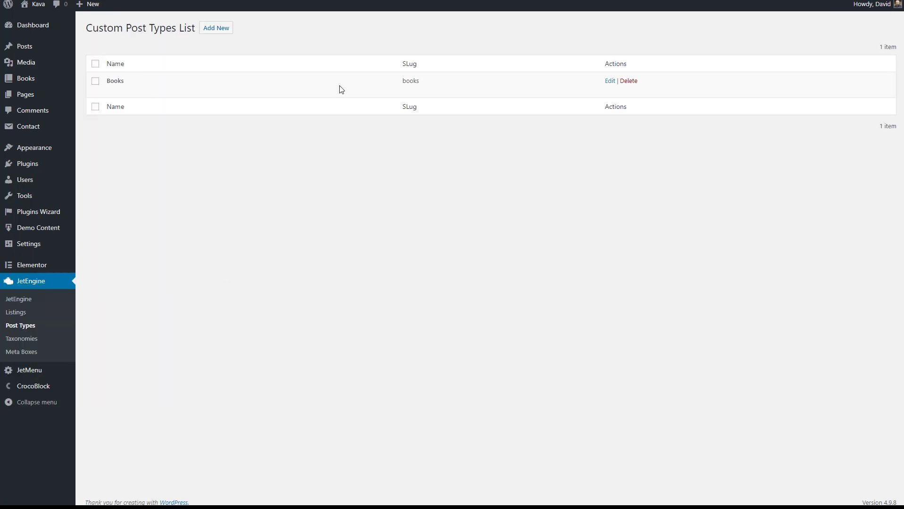
click(609, 81)
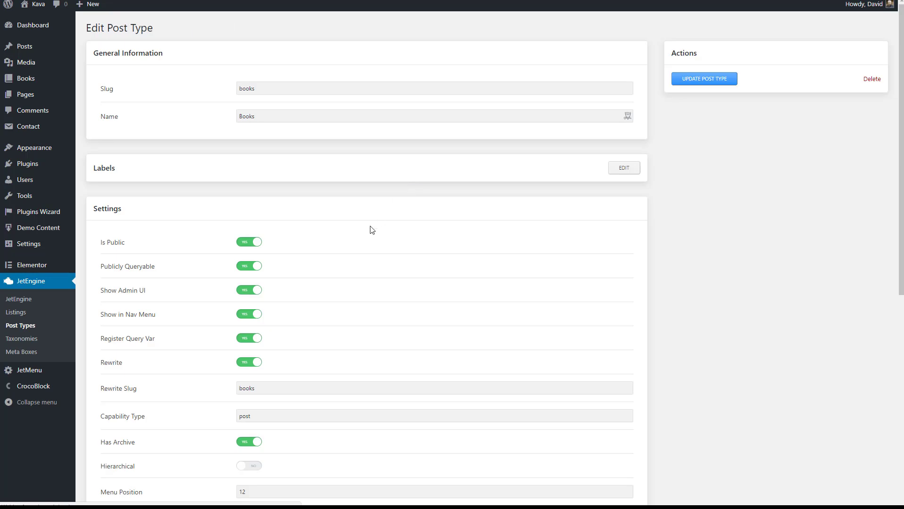
scroll(355, 240, down, 5)
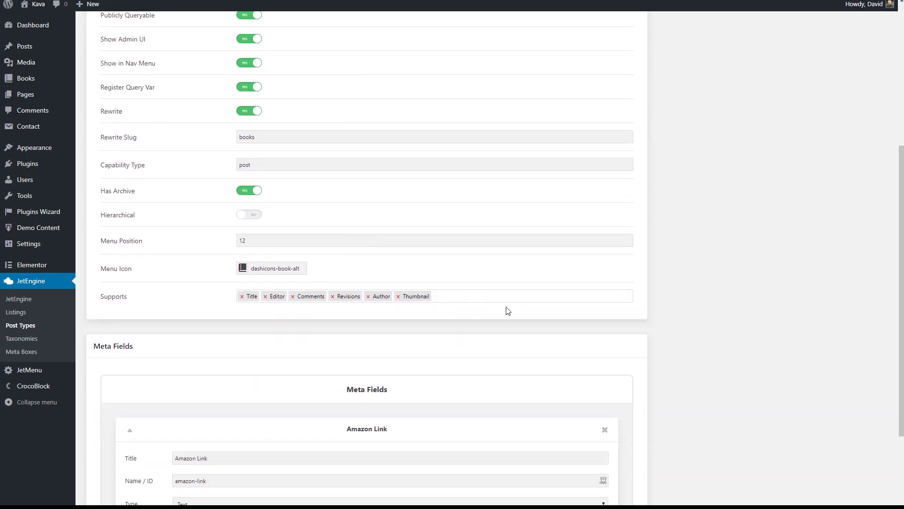
click(456, 293)
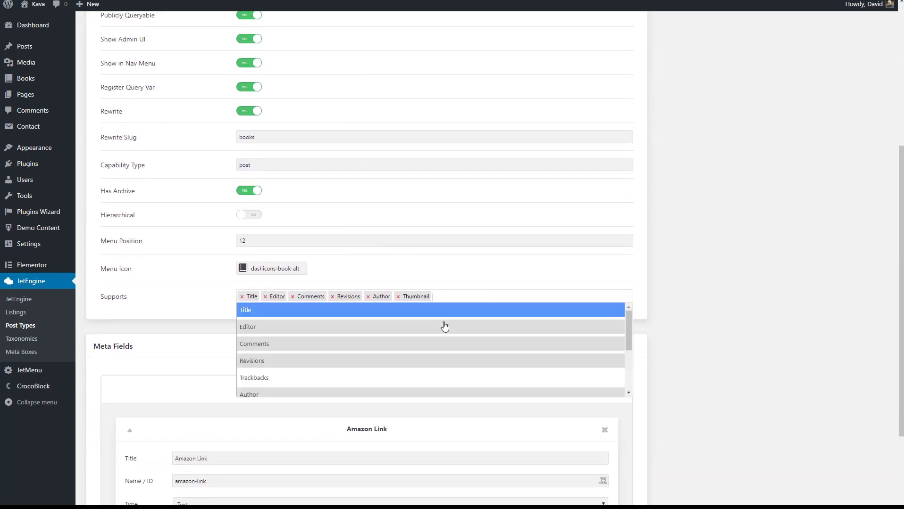
scroll(444, 326, down, 2)
click(242, 319)
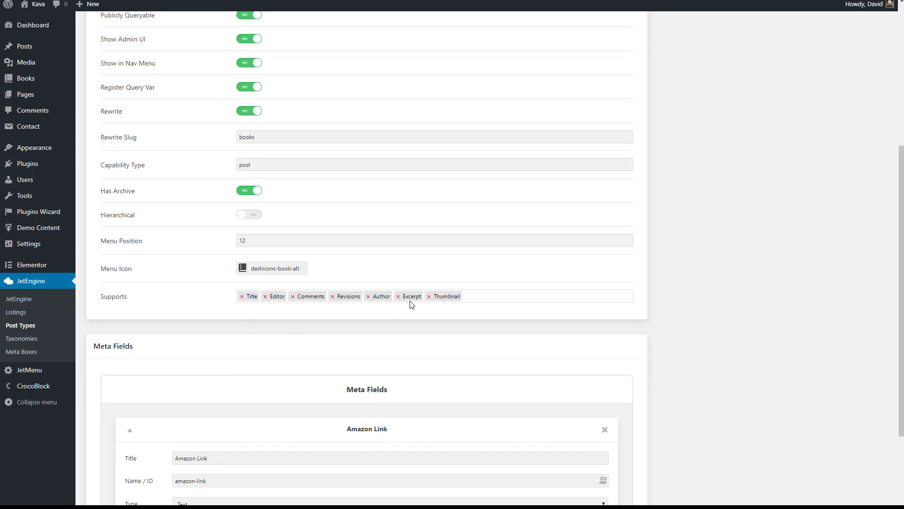
scroll(560, 287, up, 5)
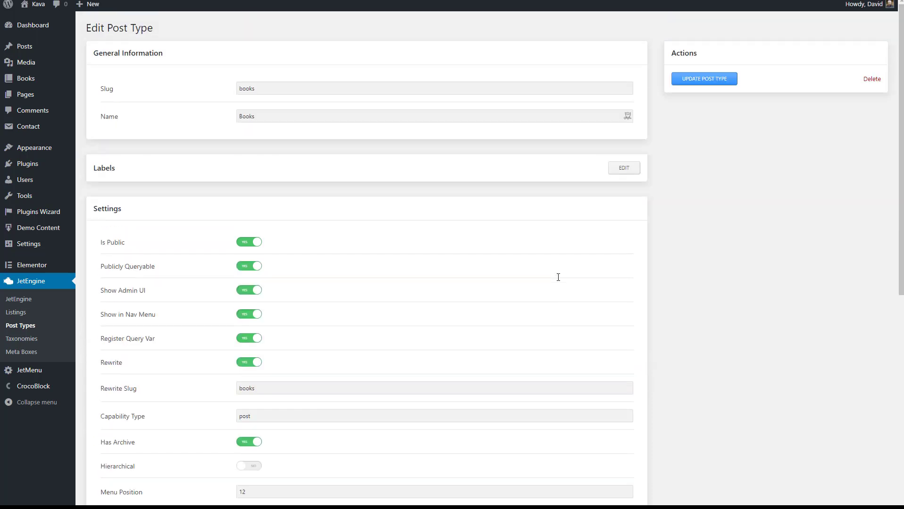
click(690, 80)
Copy the opening sentences of the Off The Grid book's review, through "terrorist threat and more.", into its excerpt and update the post
click(27, 82)
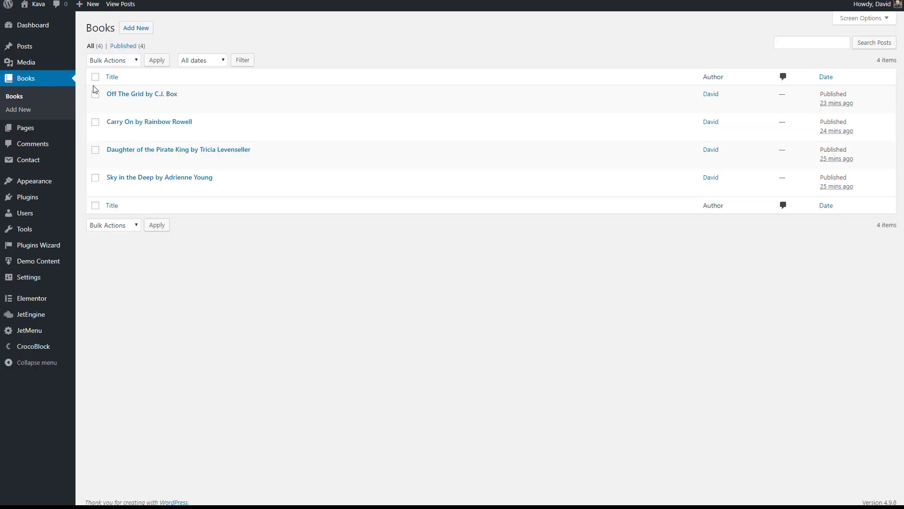
click(110, 107)
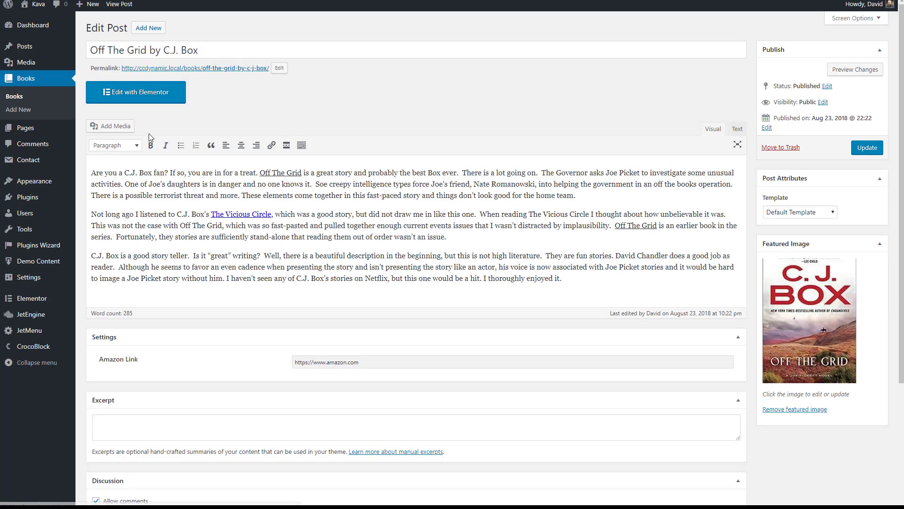
drag(91, 173, 240, 197)
key(ctrl+c)
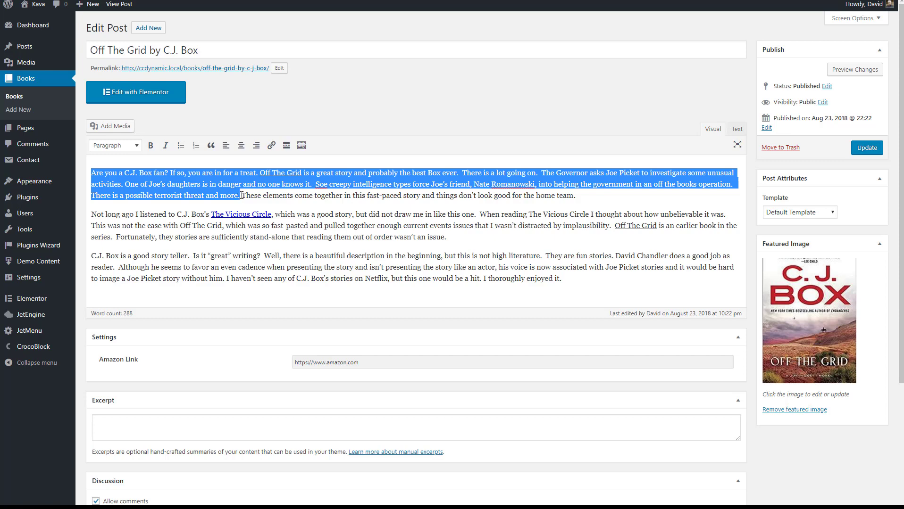
click(243, 418)
key(ctrl+v)
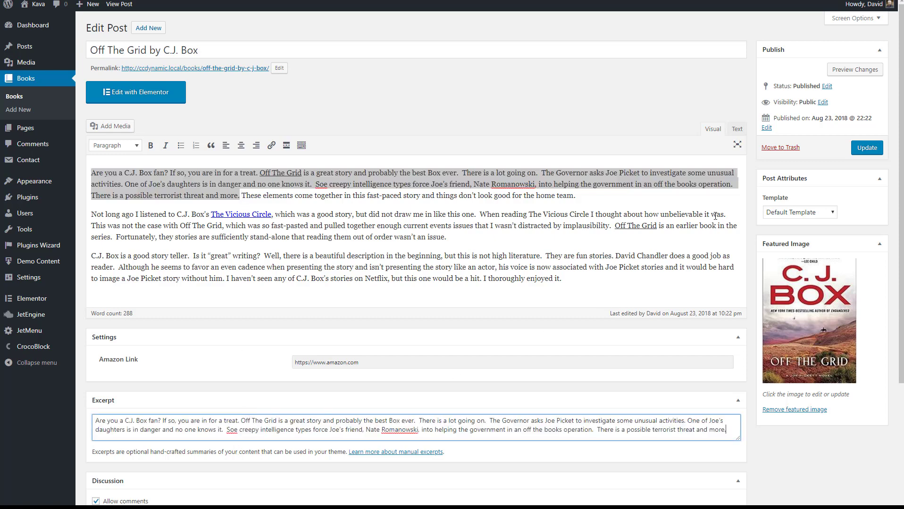
click(699, 206)
click(860, 151)
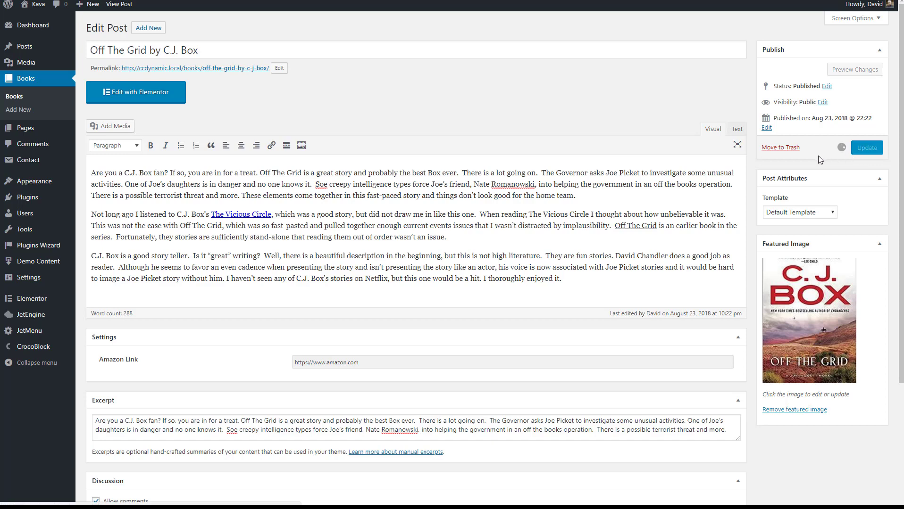
Copy the Carry On book's opening sentences, through "takes Simon under his wing.", into its excerpt and update the post
click(18, 97)
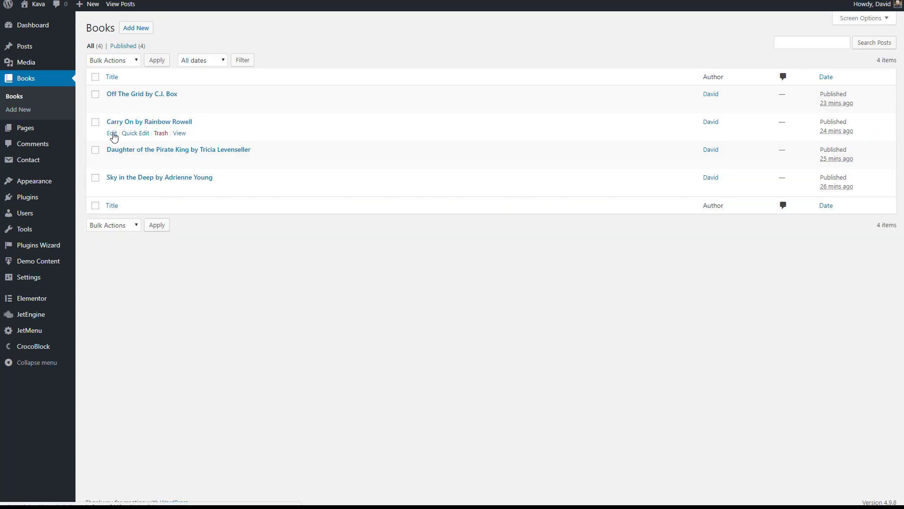
click(112, 133)
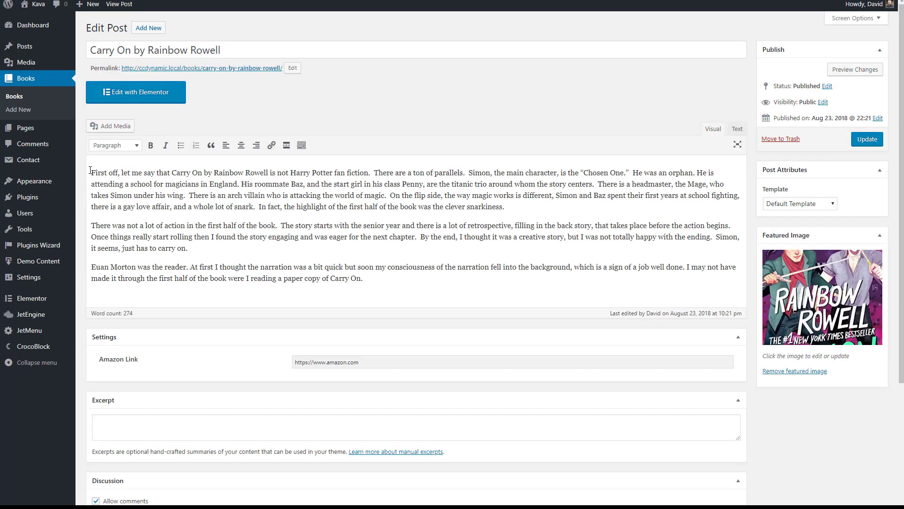
drag(92, 172, 189, 195)
key(ctrl+c)
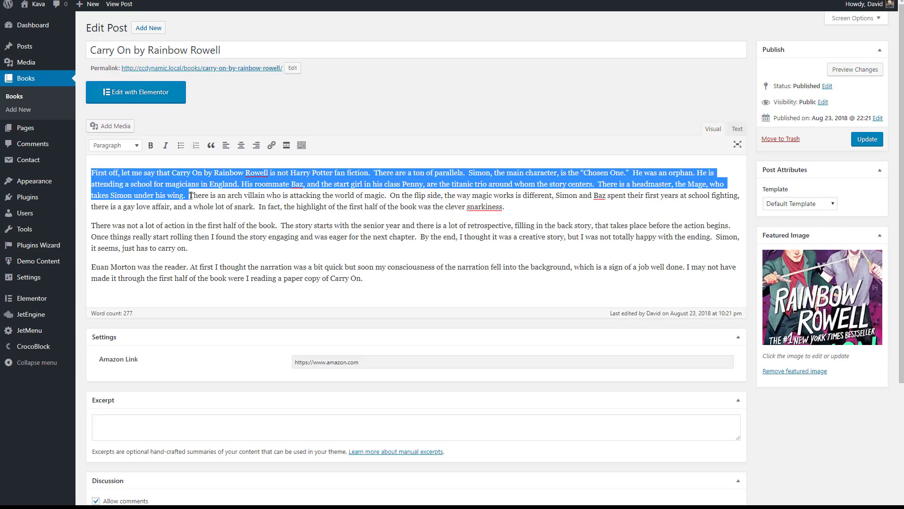
click(202, 428)
key(ctrl+v)
click(863, 139)
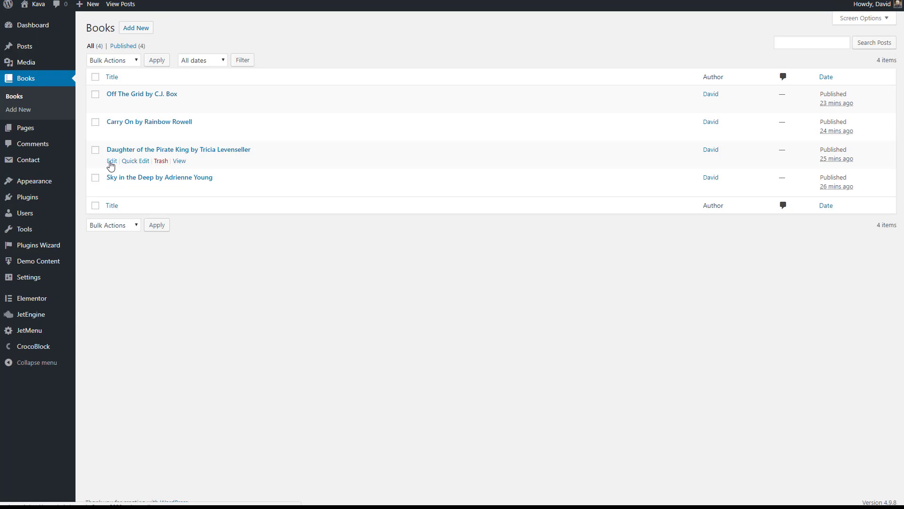
Copy the Daughter of the Pirate King book's opening sentences, through "things become apparent.", into its excerpt and update the post
click(111, 161)
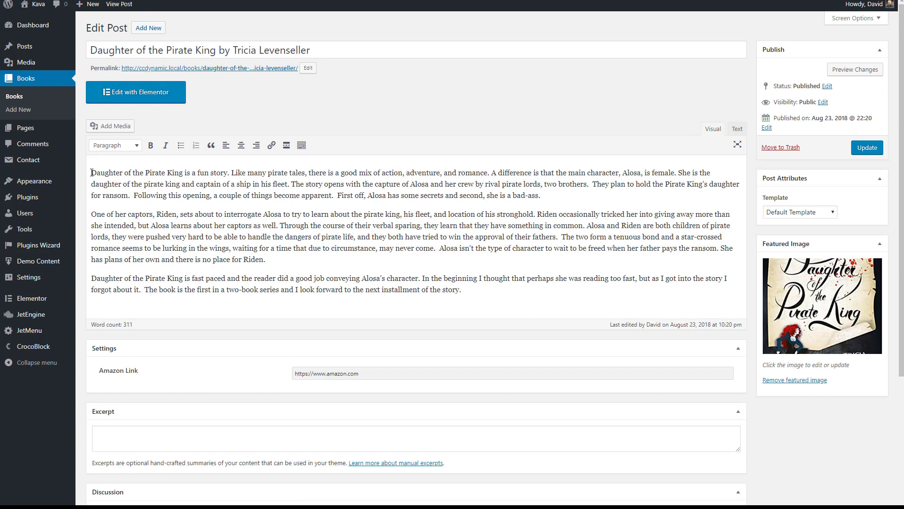
drag(92, 173, 336, 196)
key(ctrl+c)
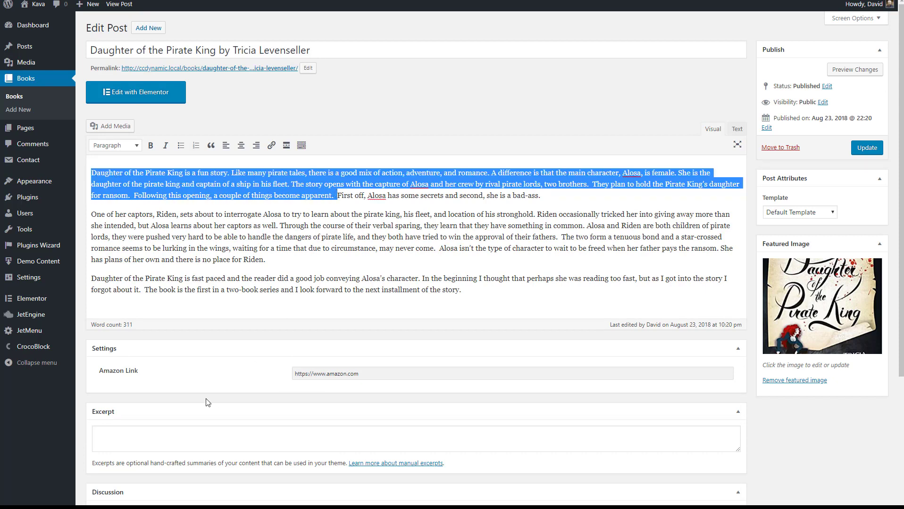
click(141, 429)
key(ctrl+v)
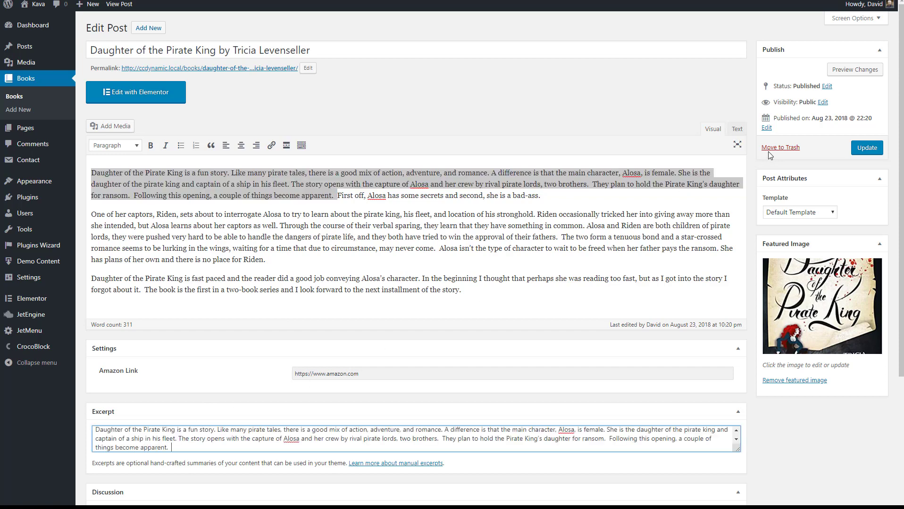
click(866, 149)
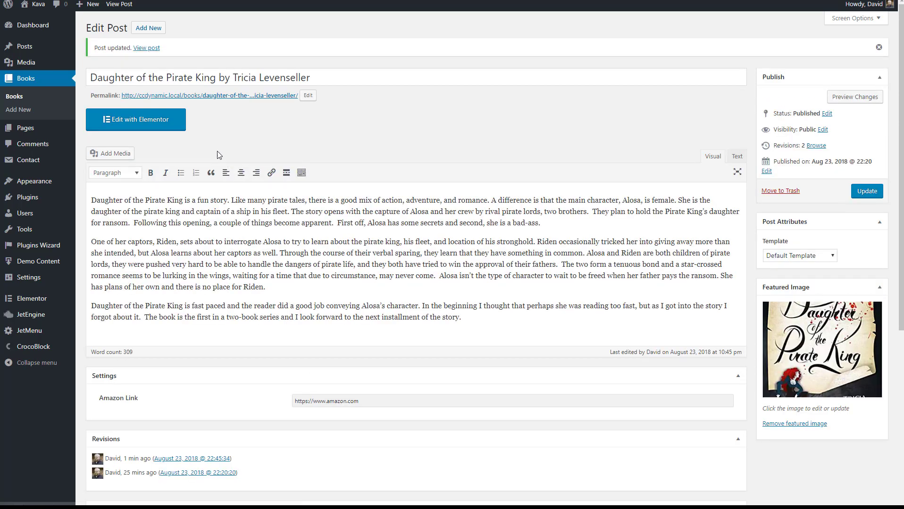
Copy the first paragraph of the Sky in the Deep book's review into its excerpt and update the post
click(11, 97)
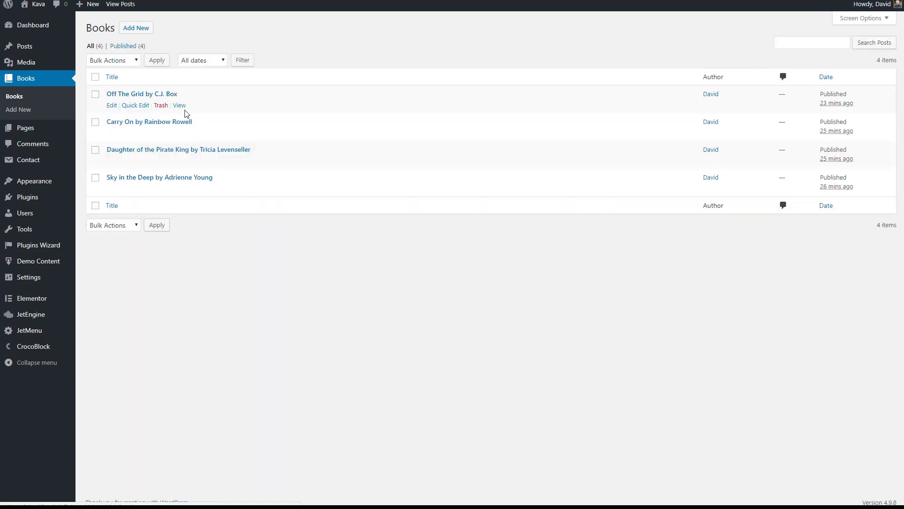
click(112, 190)
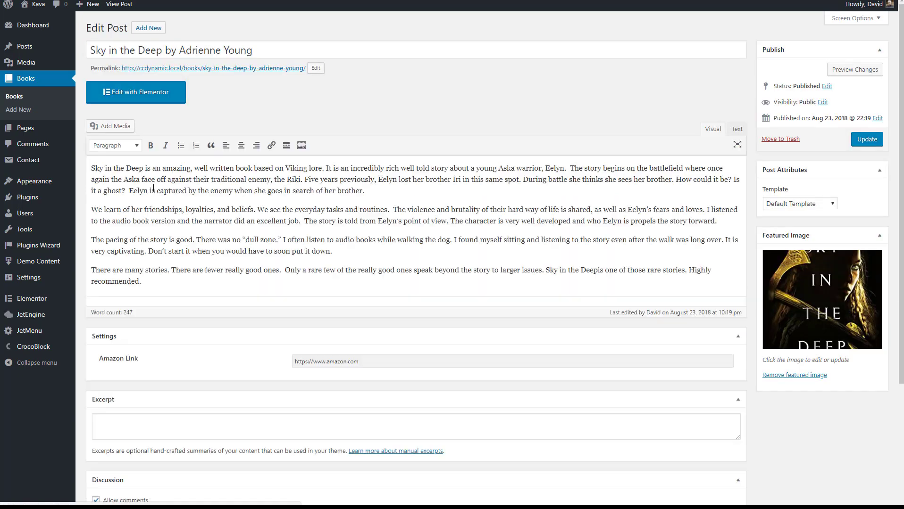
drag(90, 172, 421, 201)
key(ctrl+c)
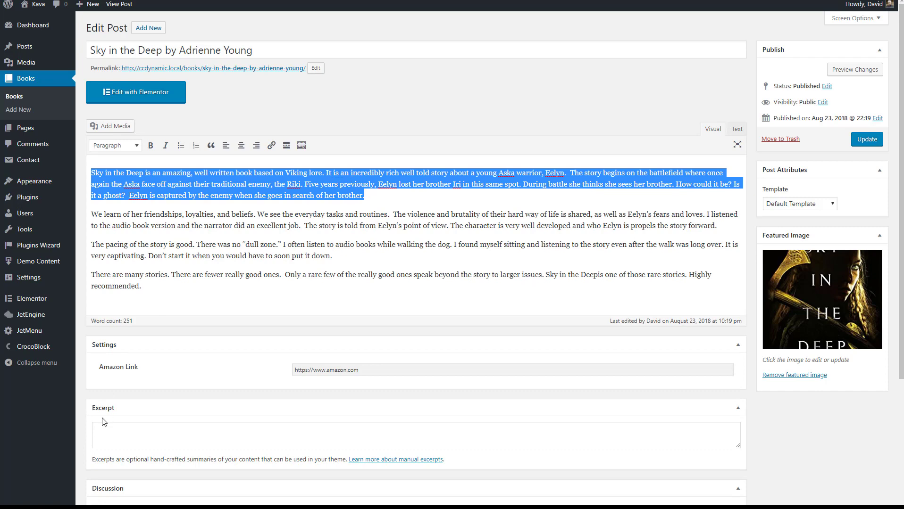
click(119, 433)
key(ctrl+v)
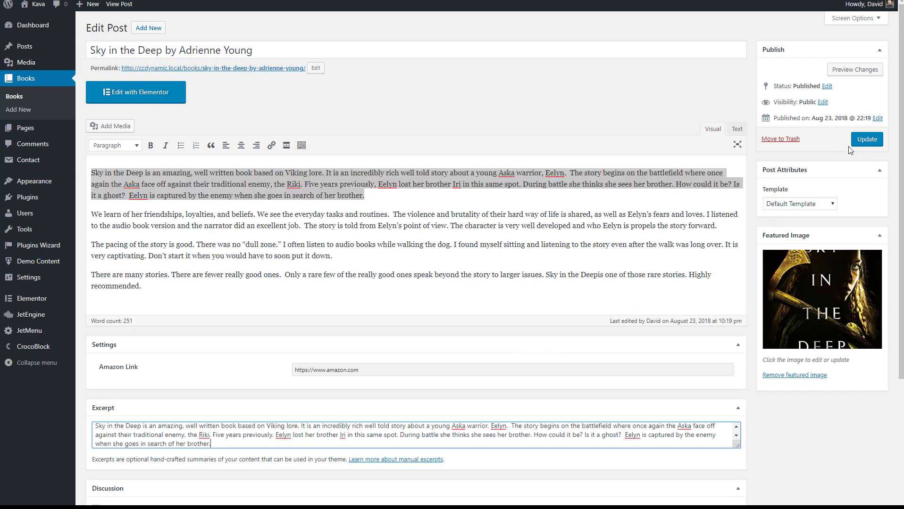
click(863, 139)
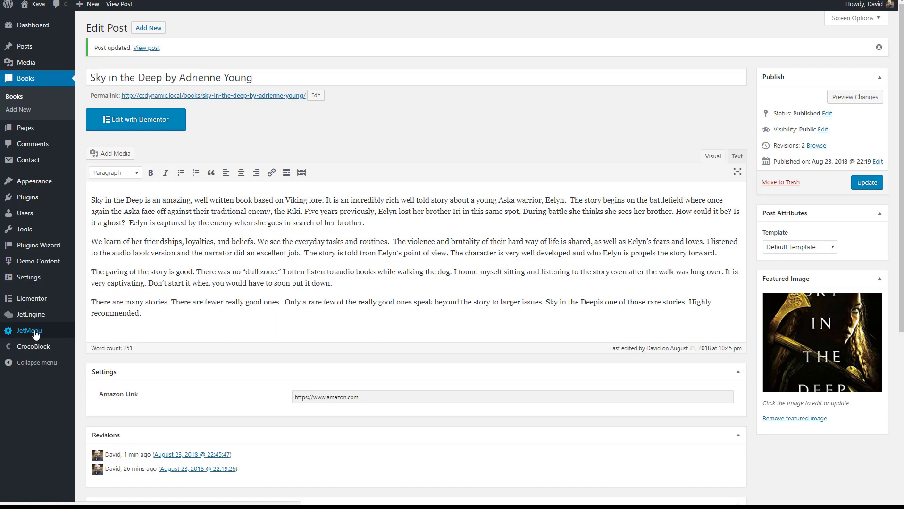
Open the Book Listing Template in Elementor and add a Dynamic Field below the book meta with Excerpt as its object field
mouse_move(32, 319)
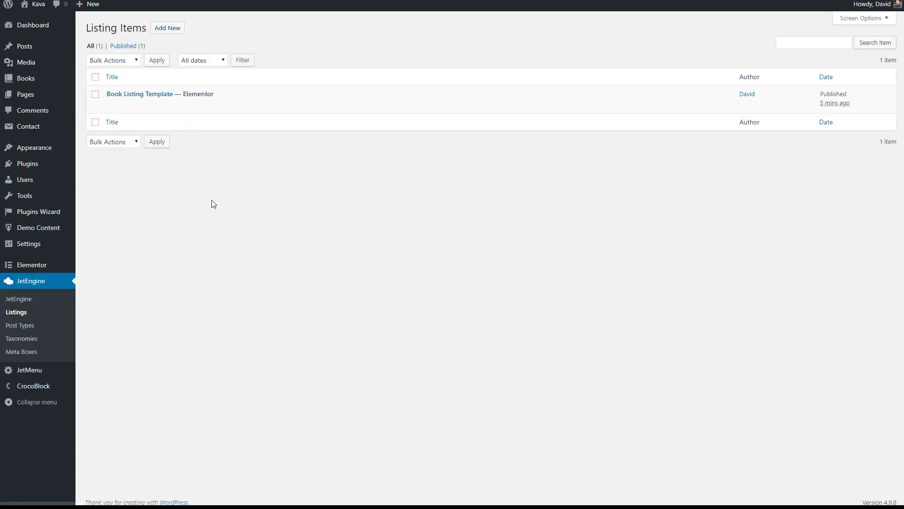
click(191, 106)
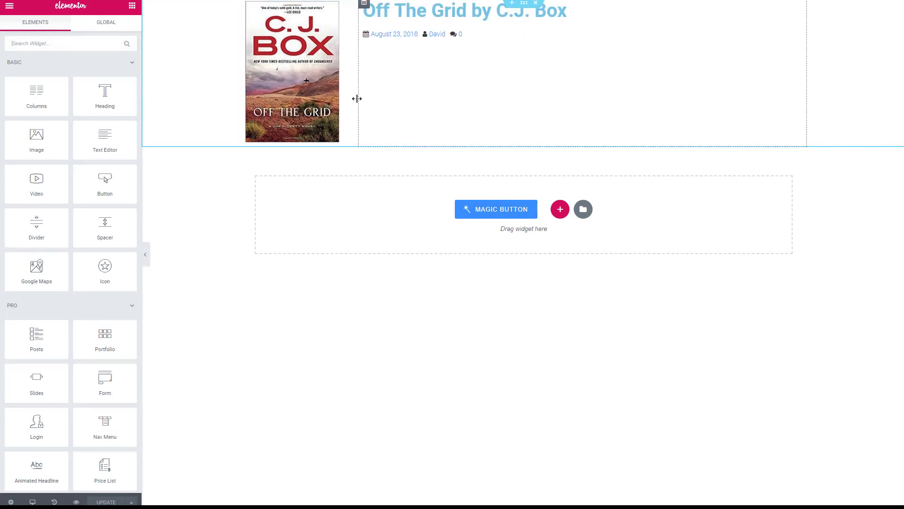
scroll(87, 119, down, 20)
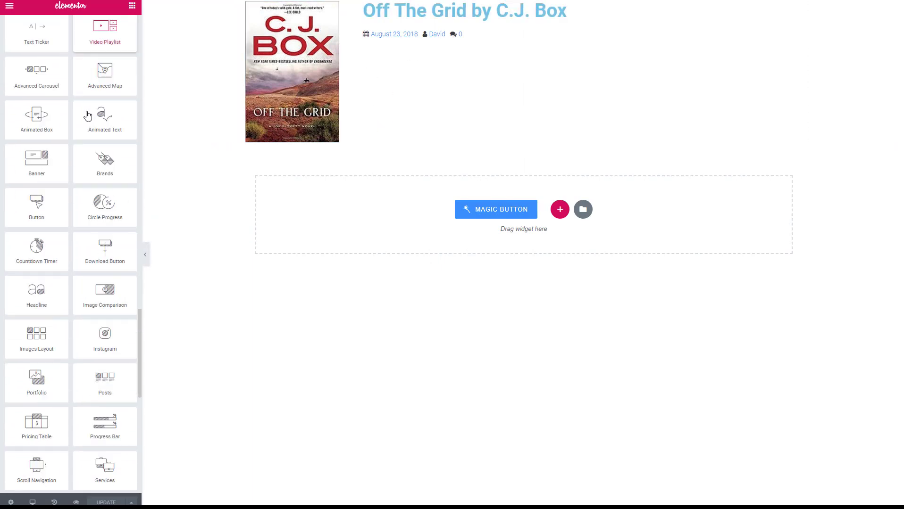
scroll(88, 116, down, 10)
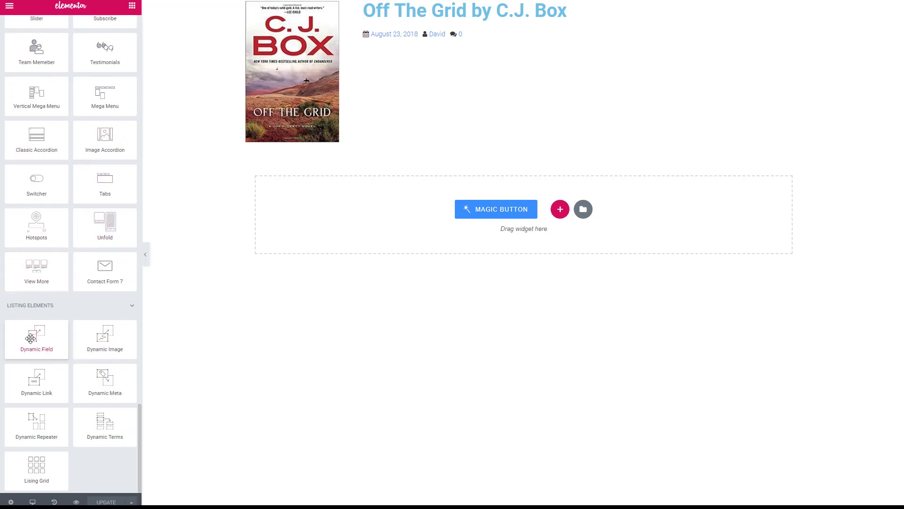
drag(34, 339, 452, 42)
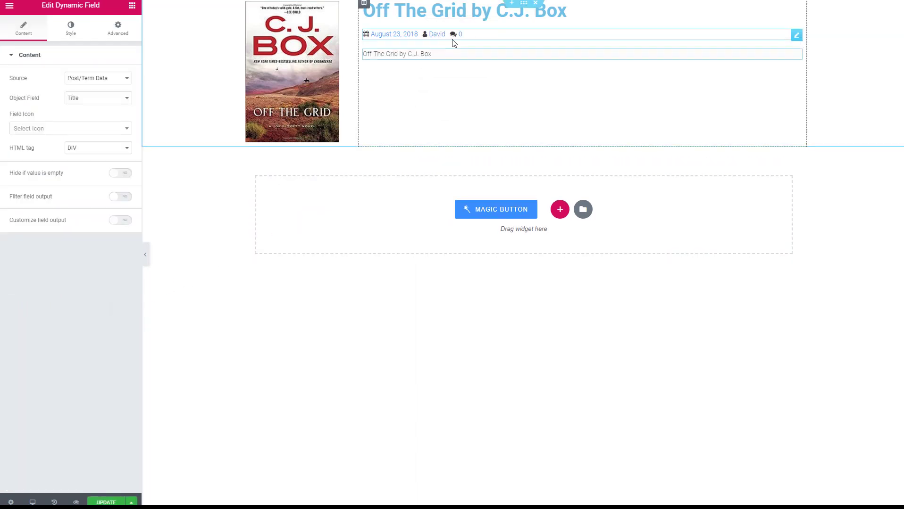
click(108, 98)
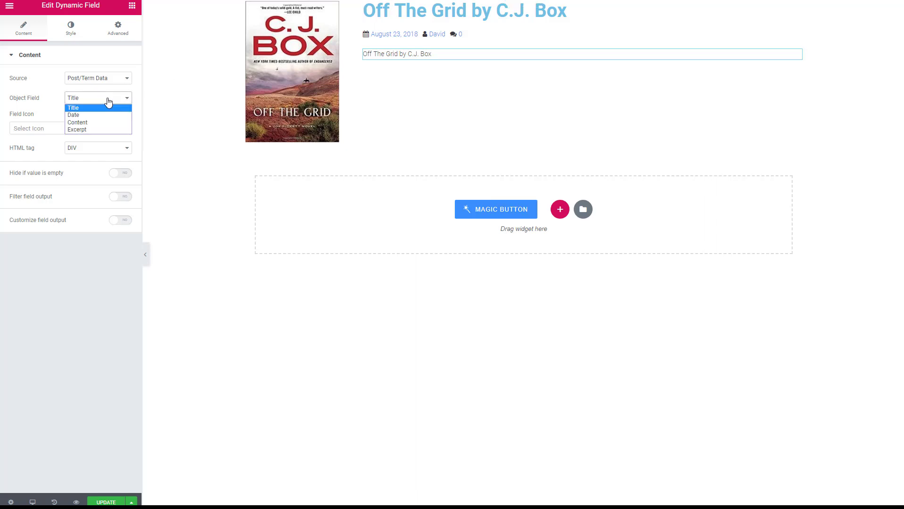
click(91, 130)
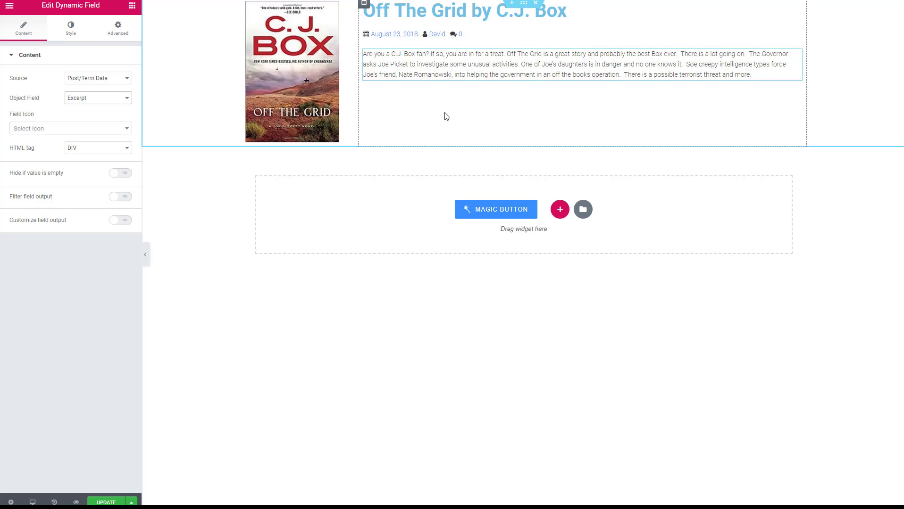
Add a Dynamic Link below the excerpt with Permalink source and Read More label, update the template and exit to the dashboard
click(132, 6)
scroll(56, 212, down, 20)
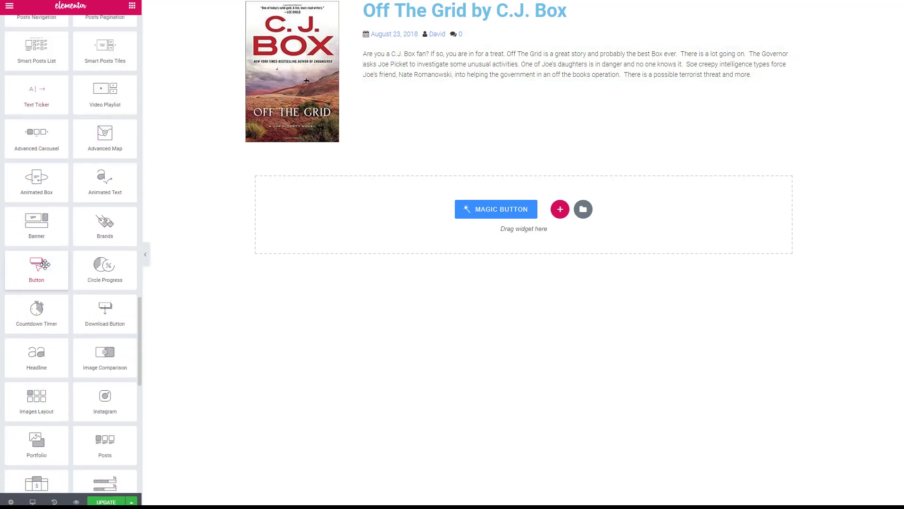
drag(36, 384, 514, 88)
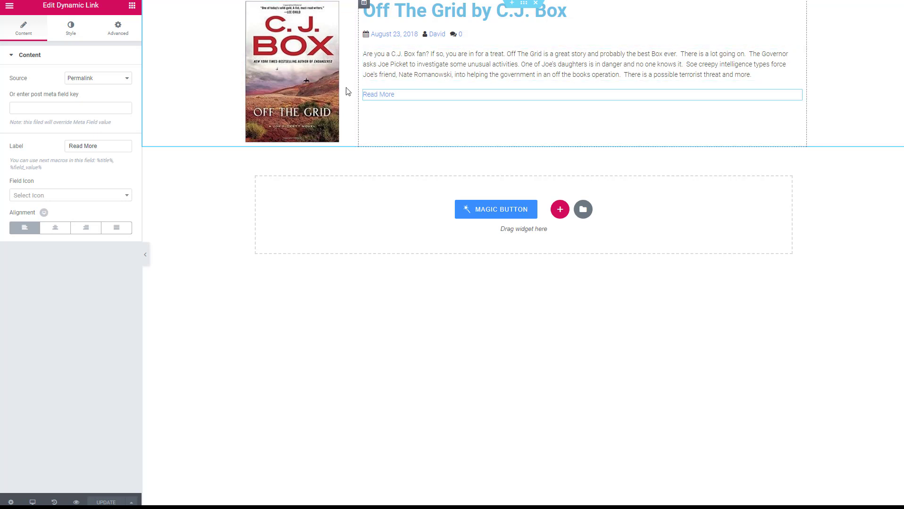
click(10, 6)
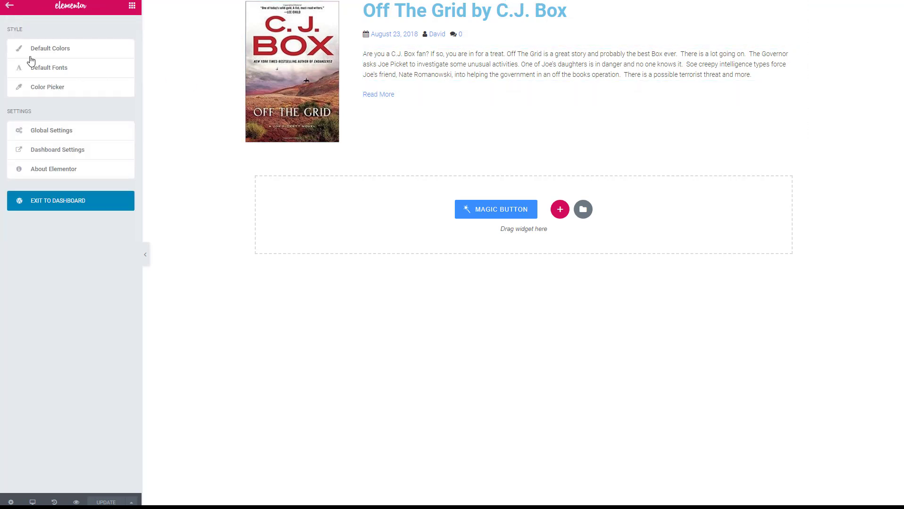
click(49, 201)
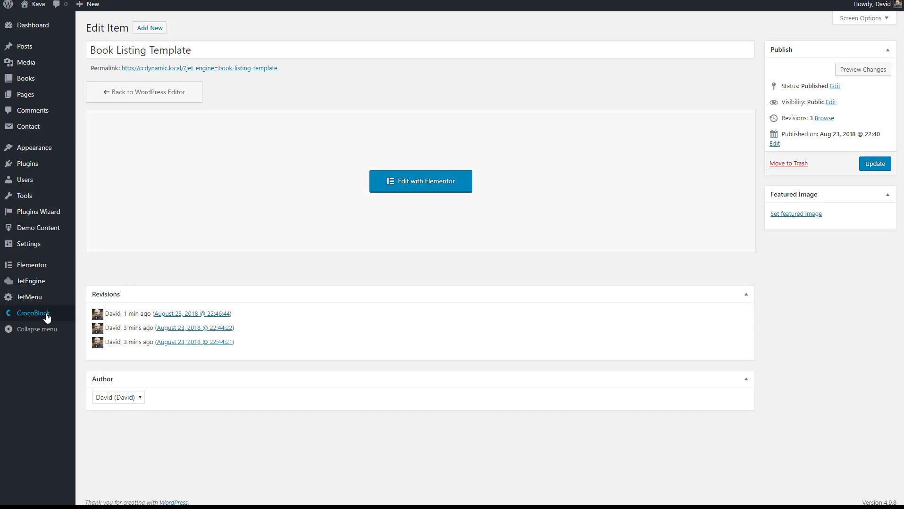
Create an Archive template named "Book Archive" in the CrocoBlock library
mouse_move(47, 318)
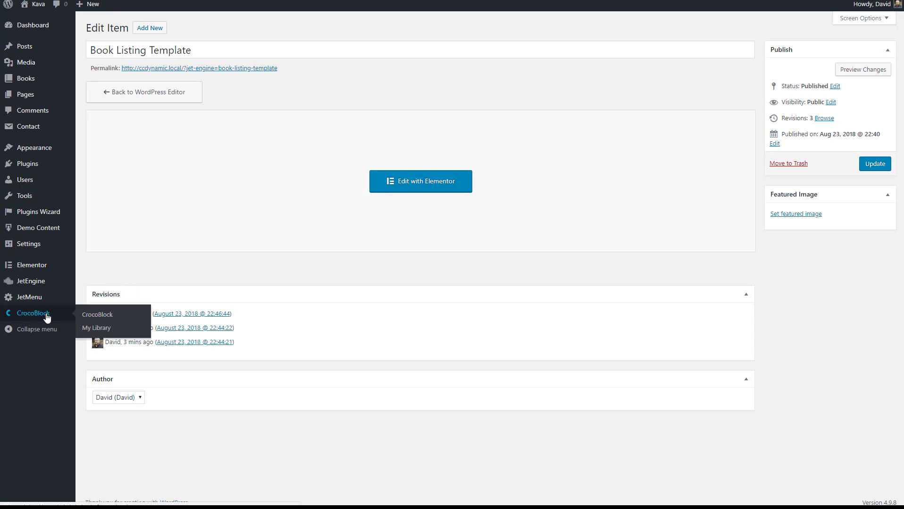
click(96, 328)
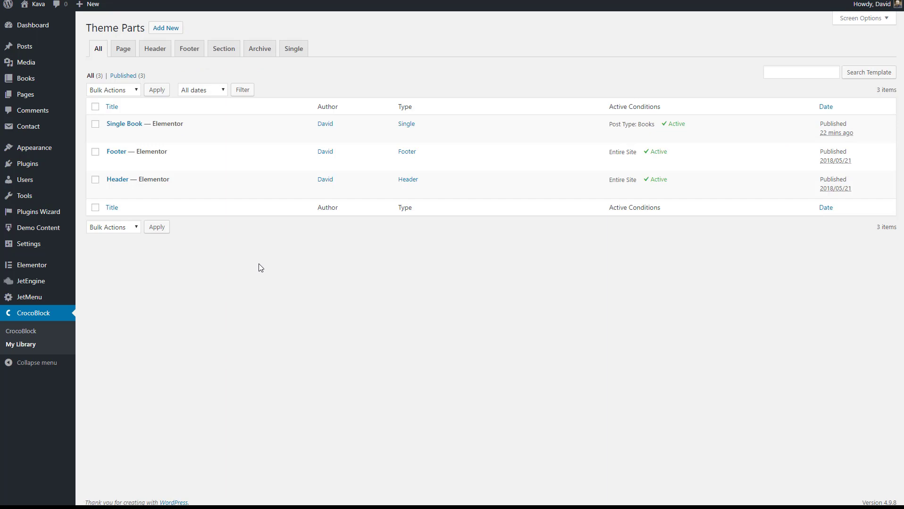
click(262, 52)
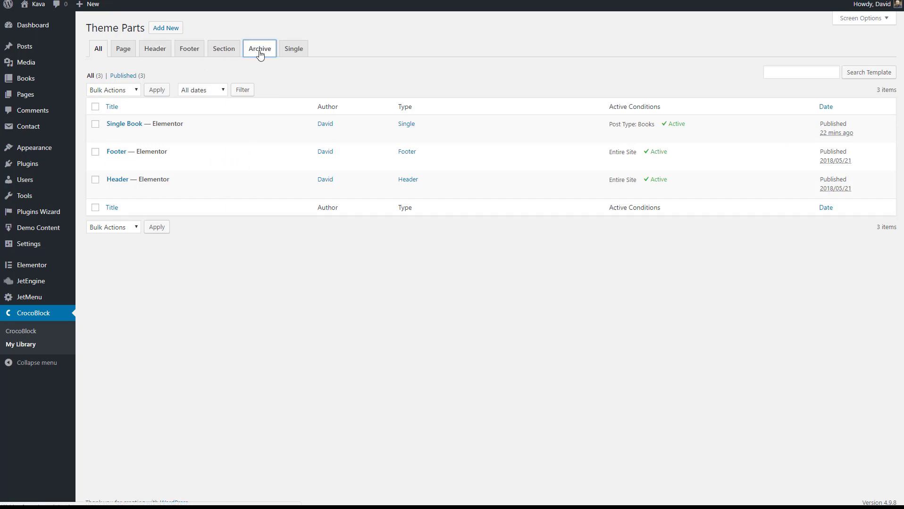
click(165, 29)
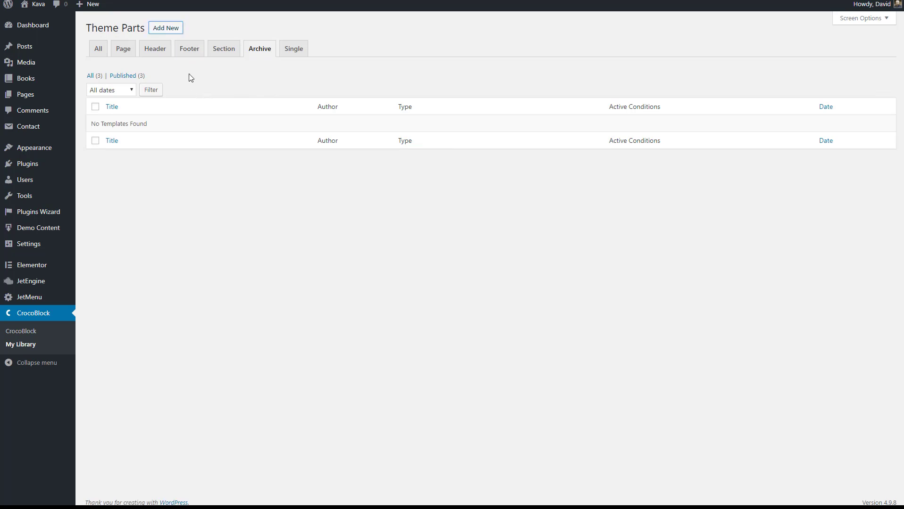
click(167, 31)
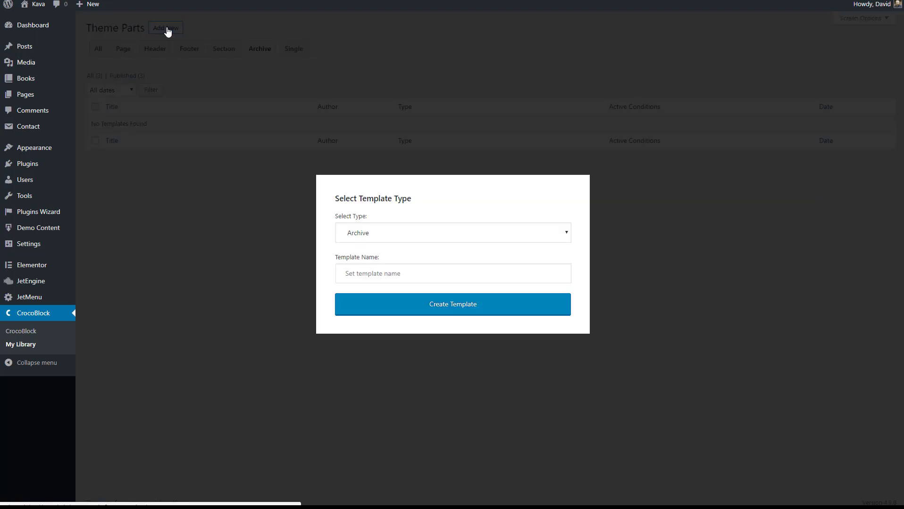
click(396, 232)
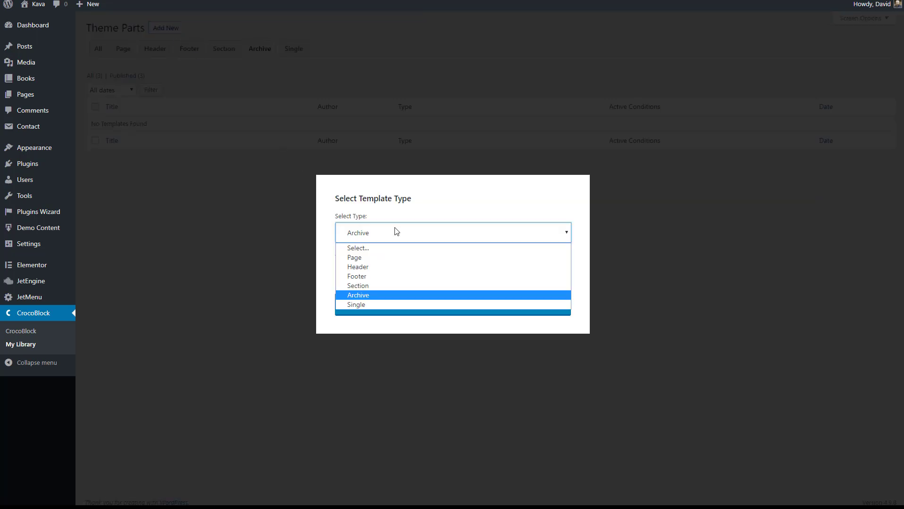
click(396, 231)
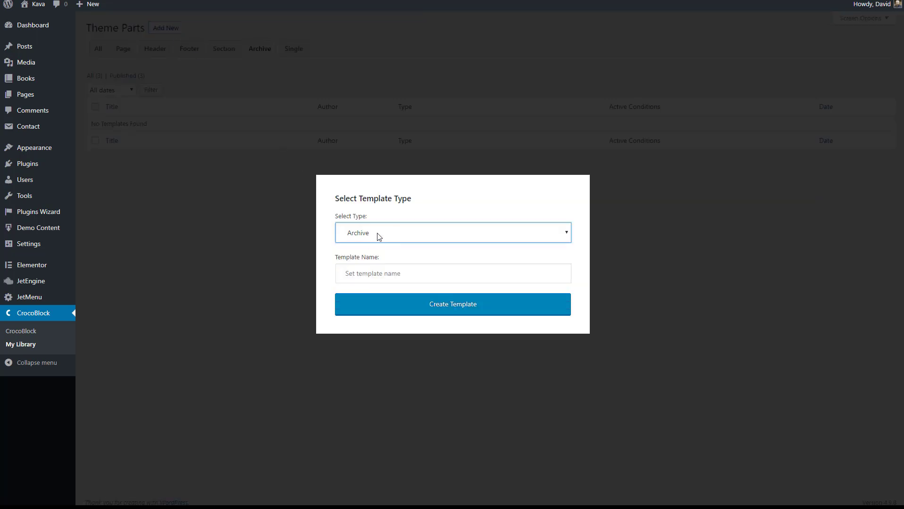
click(360, 275)
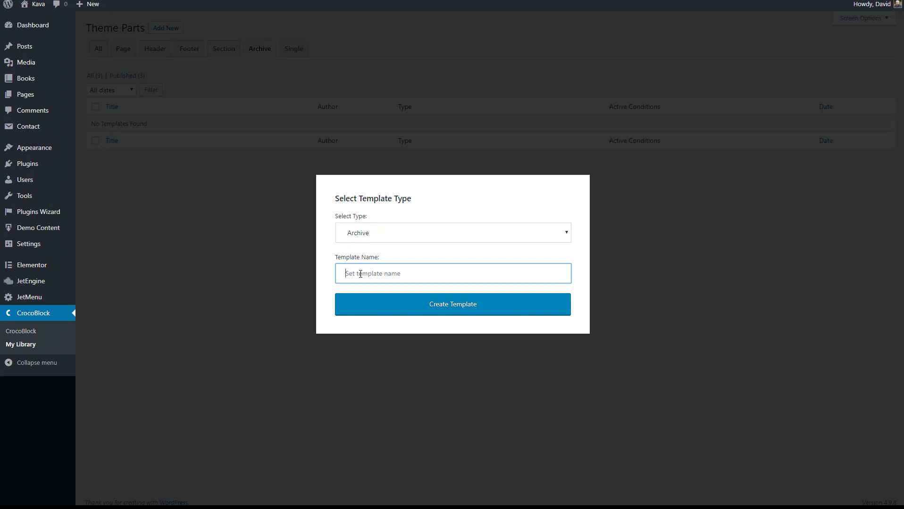
text(Book Archive)
click(435, 309)
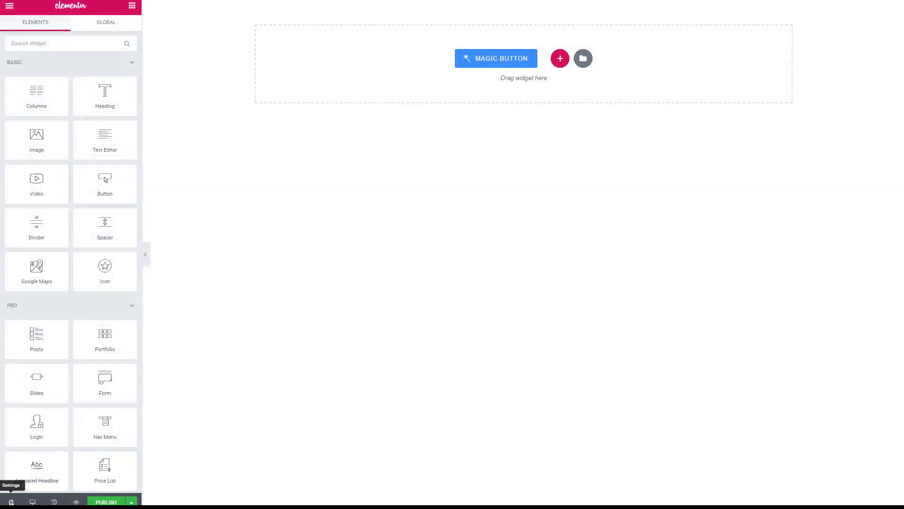
Set the Book Archive template's status to Published in its archive settings
click(11, 502)
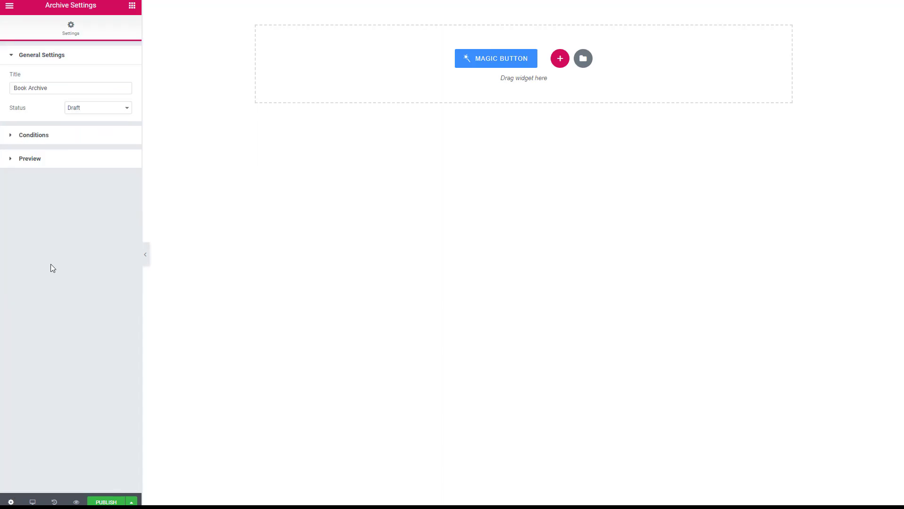
click(85, 111)
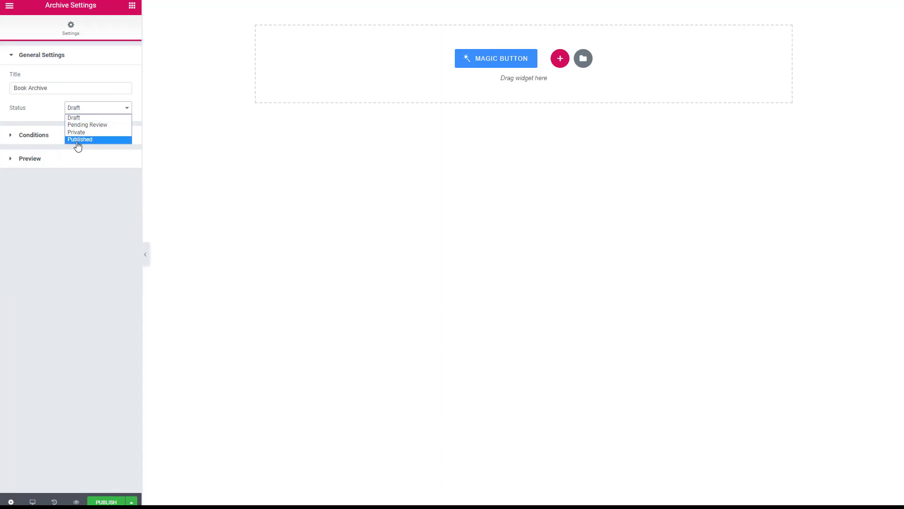
click(75, 140)
Set the template's conditions to Archive and Post Type Archives, with Books as the only post type
click(75, 141)
click(90, 105)
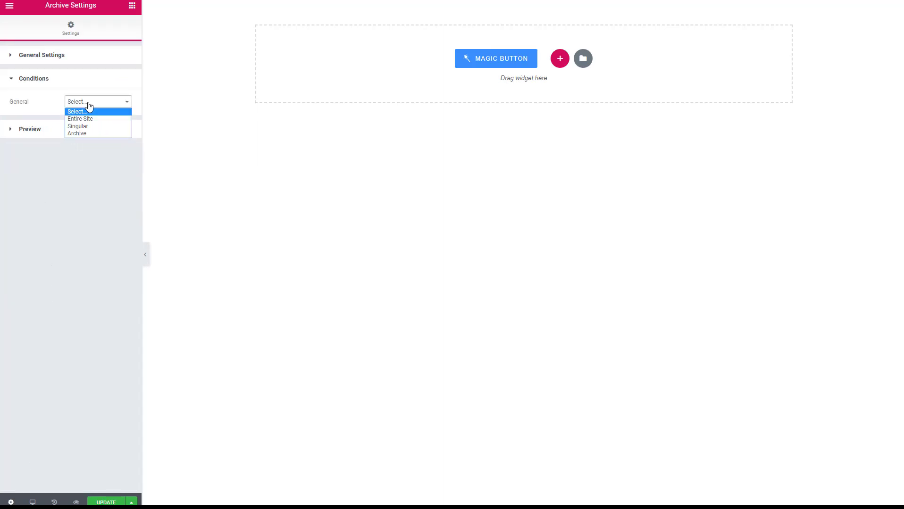
click(77, 133)
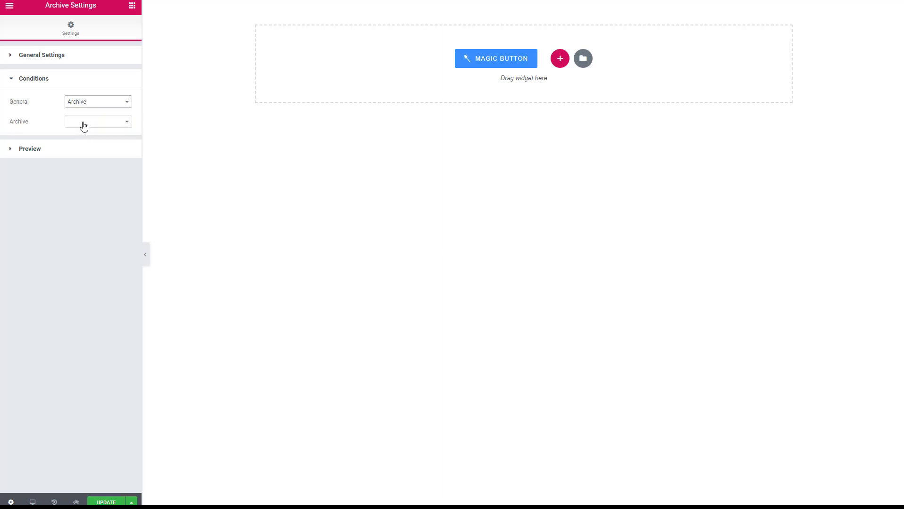
click(84, 124)
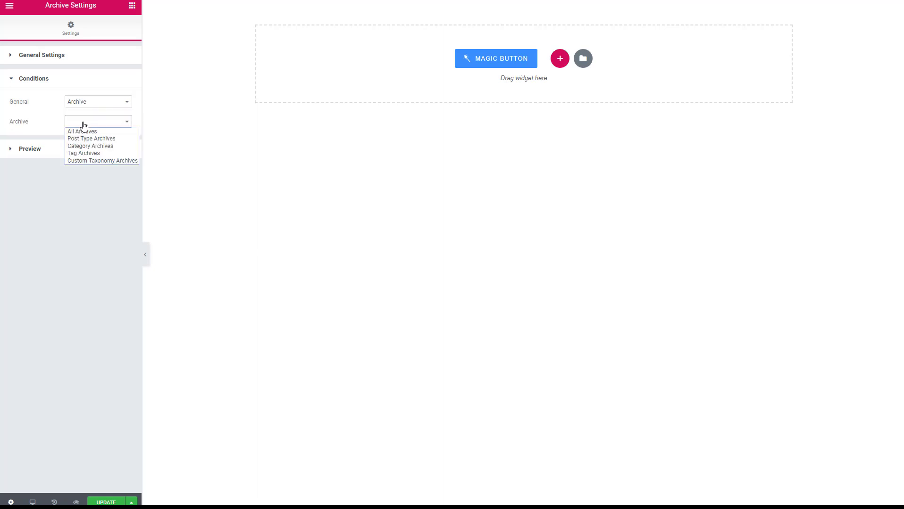
click(112, 139)
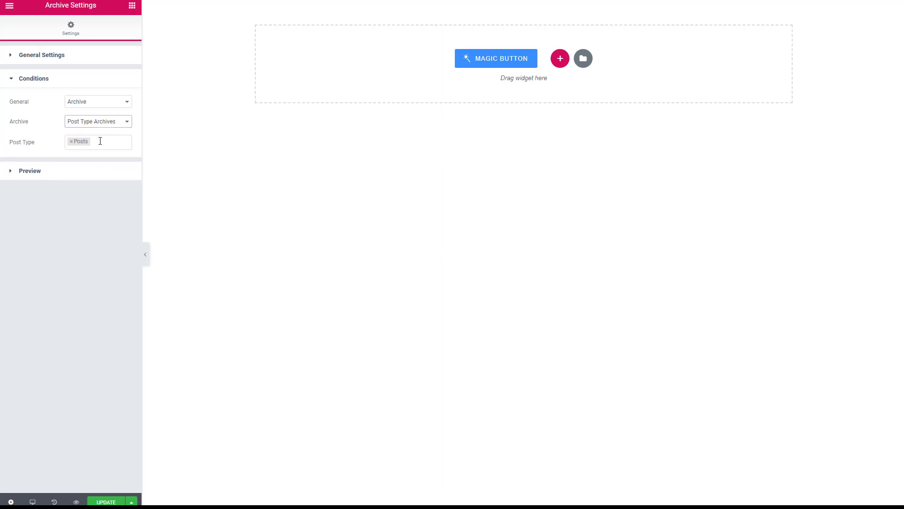
click(100, 141)
click(76, 192)
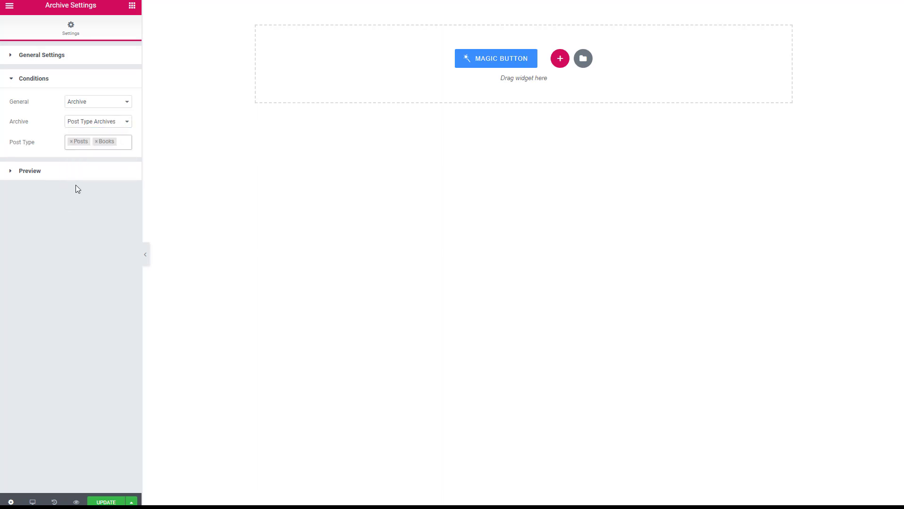
click(71, 143)
click(70, 141)
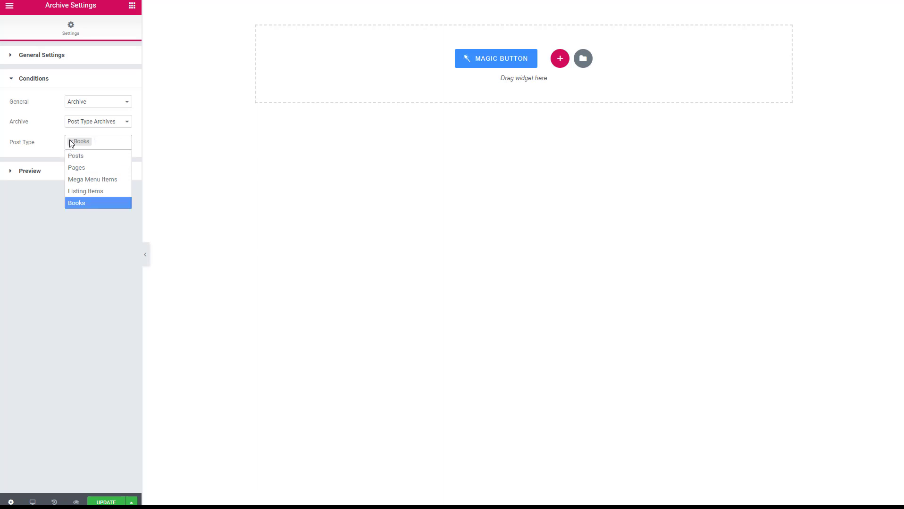
click(34, 225)
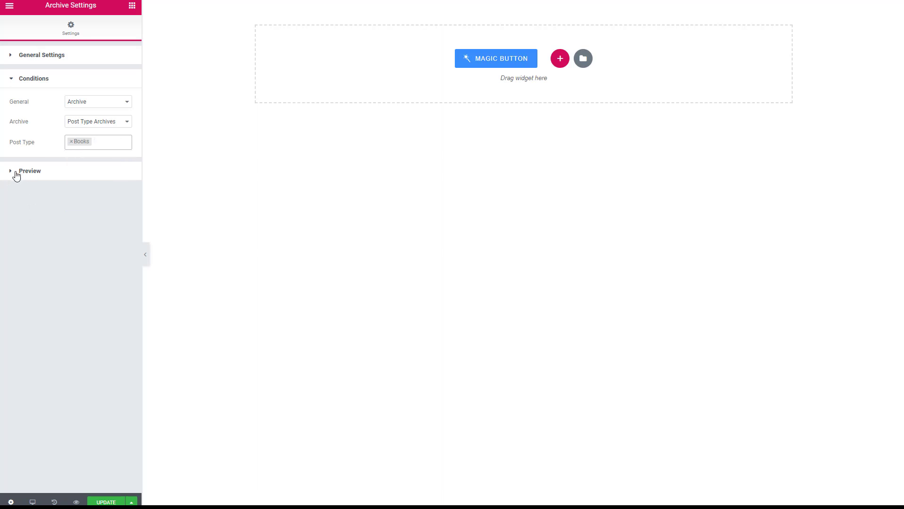
Set the archive template's preview post type to Books and update the template
click(27, 172)
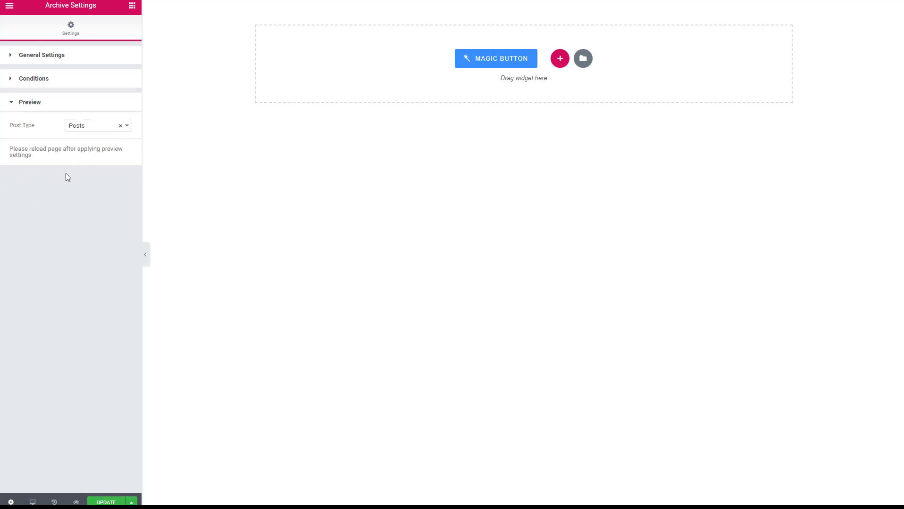
click(102, 129)
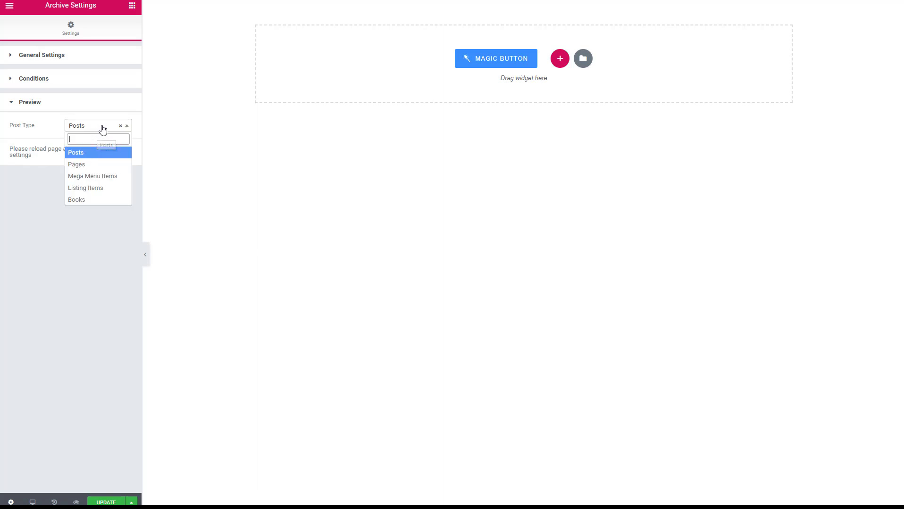
click(76, 198)
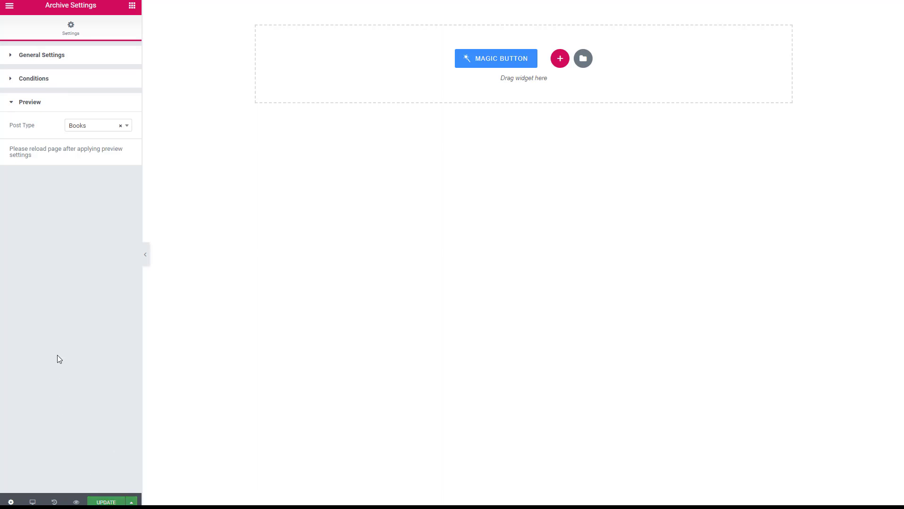
Add a Listing Grid widget to the empty Book Archive layout
click(132, 6)
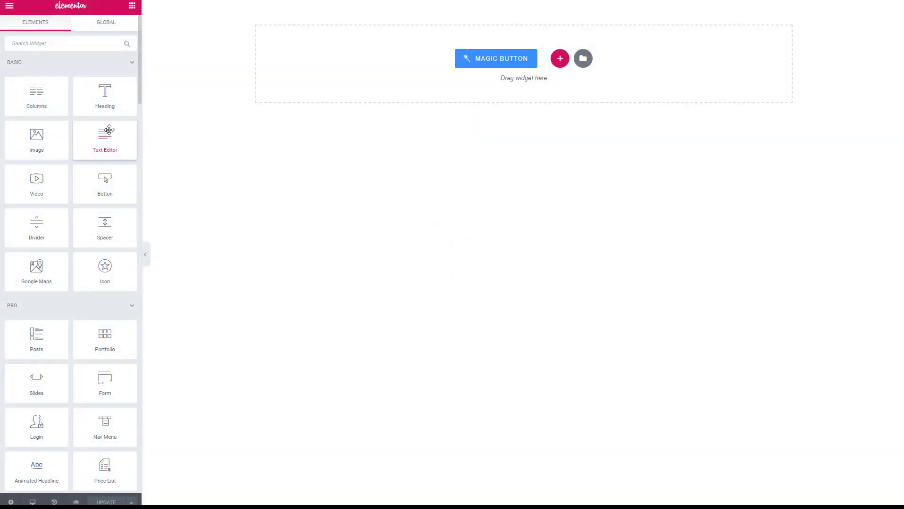
scroll(104, 131, down, 20)
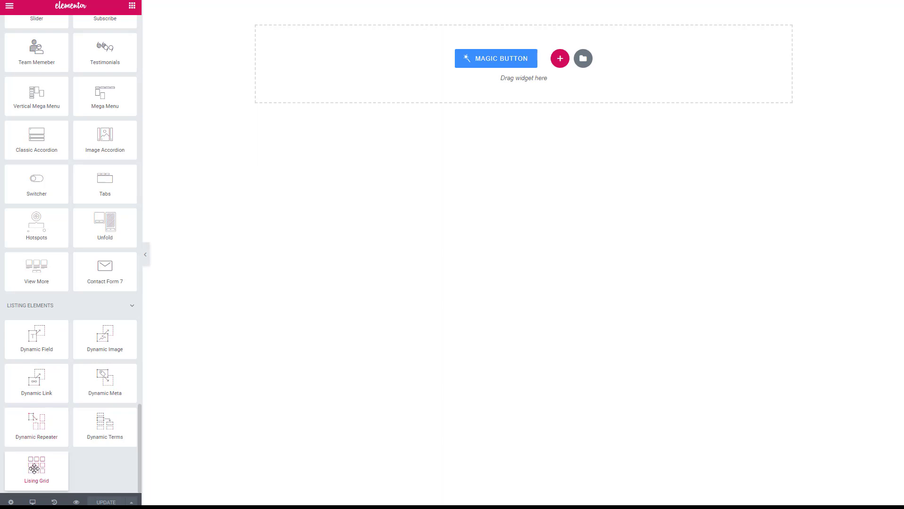
drag(37, 468, 436, 64)
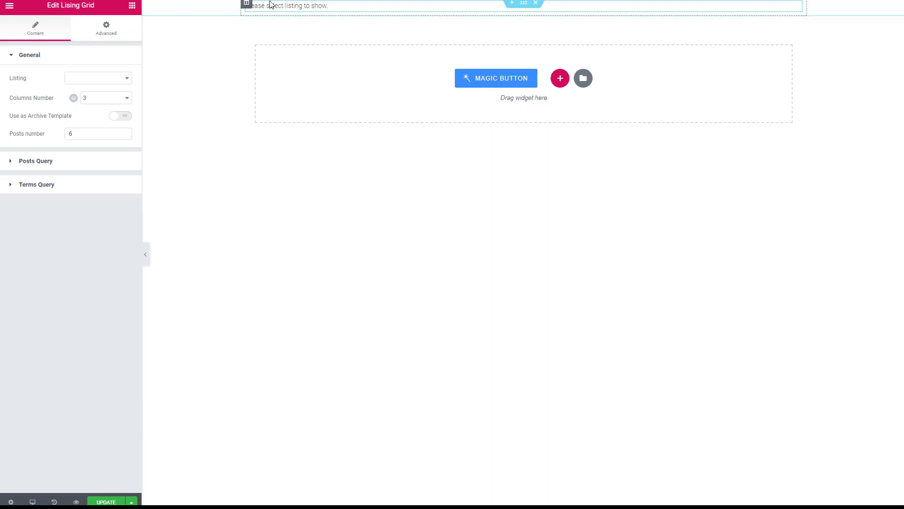
Set the Listing Grid to show Book Listing Template in 1 column and update the archive template
click(124, 79)
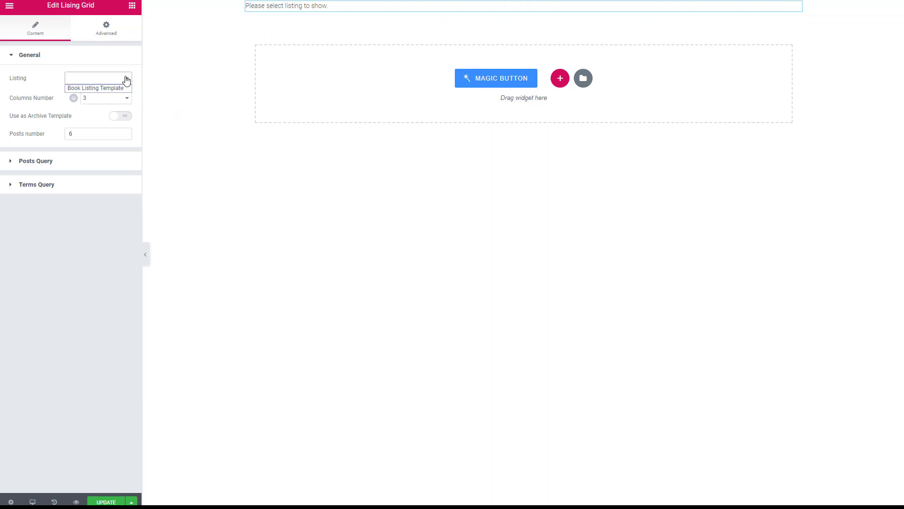
click(88, 89)
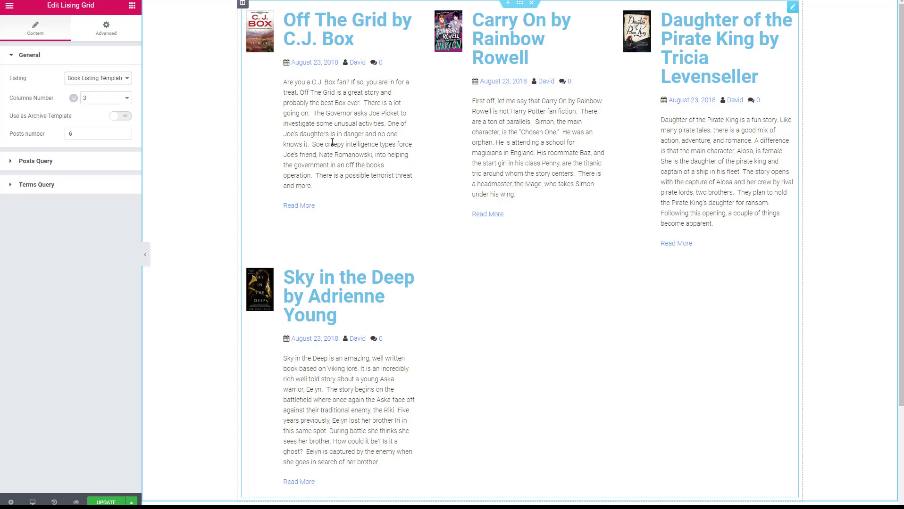
click(125, 98)
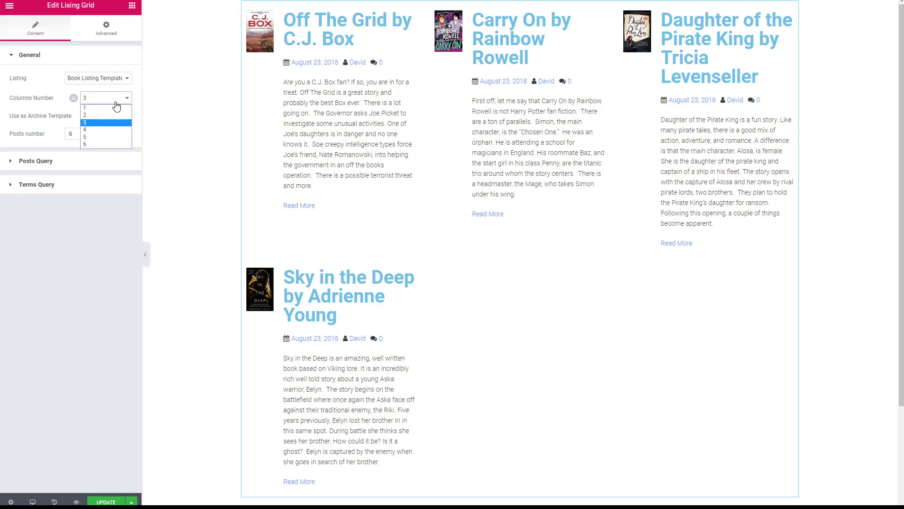
click(113, 108)
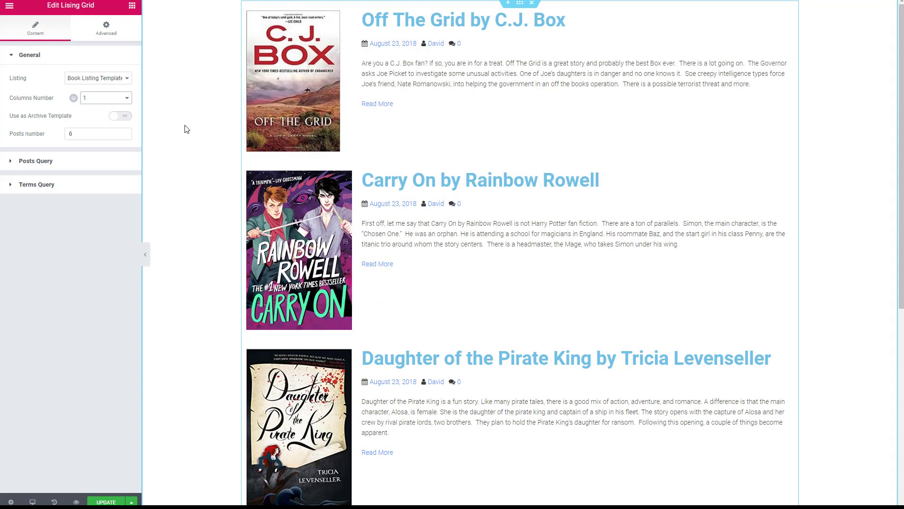
scroll(186, 129, down, 5)
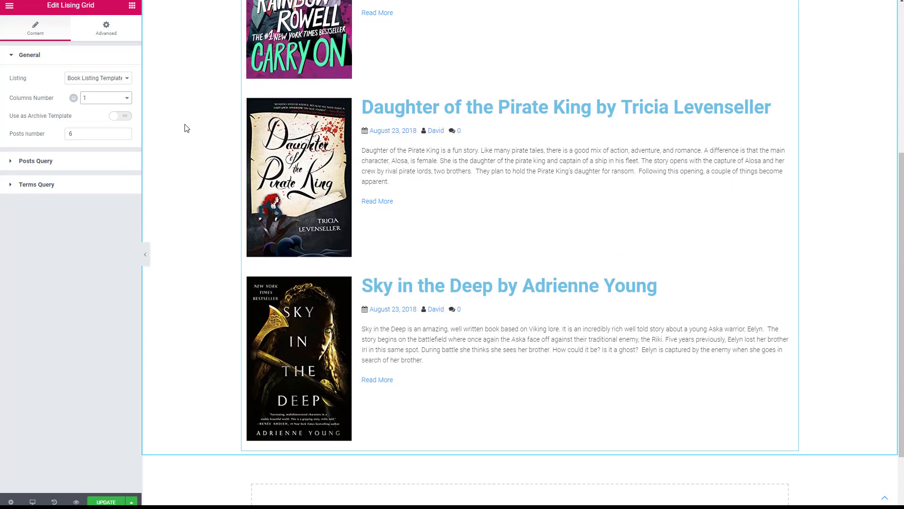
scroll(187, 129, up, 5)
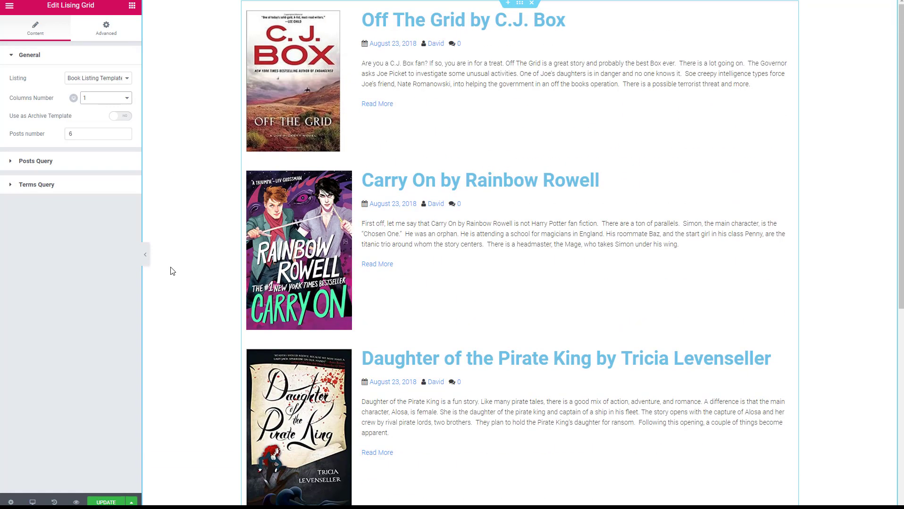
click(100, 501)
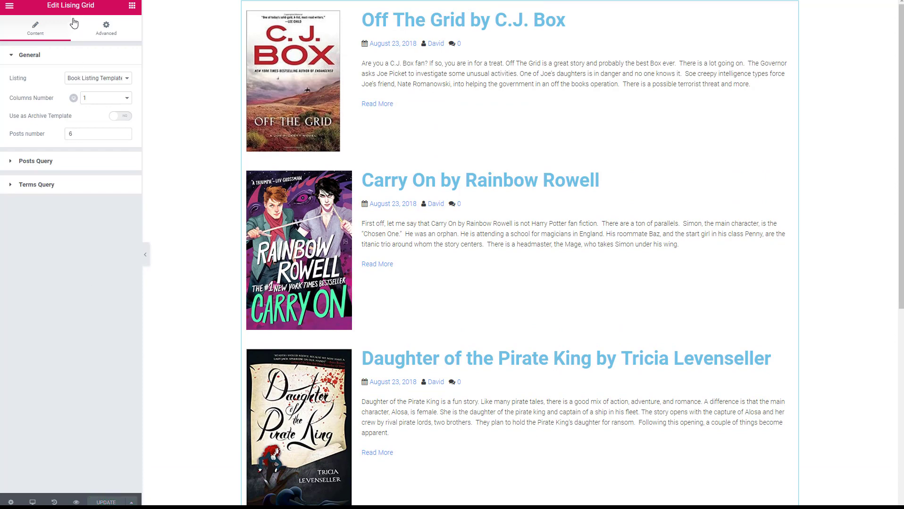
Exit to the WordPress dashboard and check the active conditions of the theme parts in the CrocoBlock library
click(10, 6)
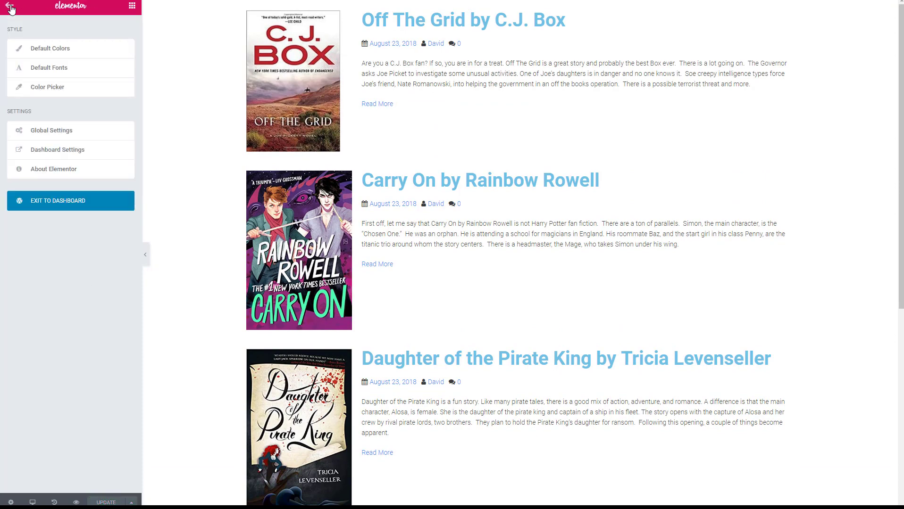
click(68, 202)
mouse_move(55, 319)
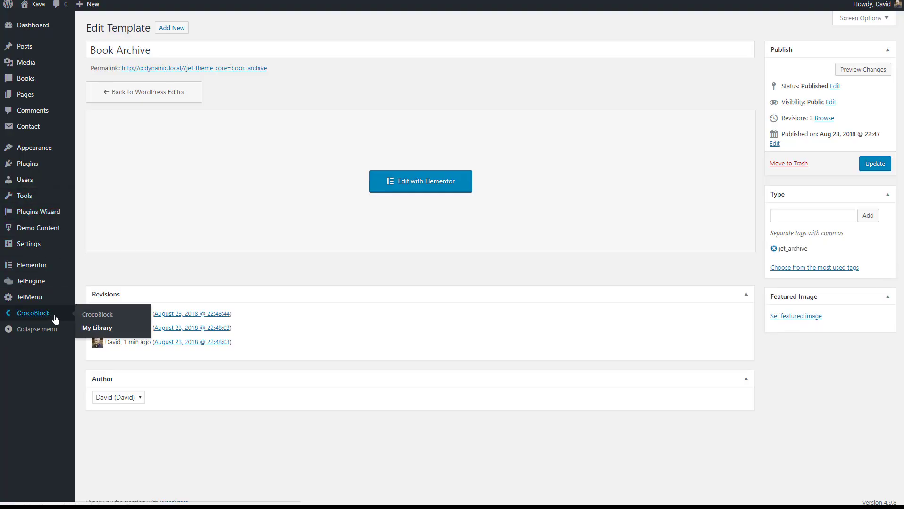
click(98, 328)
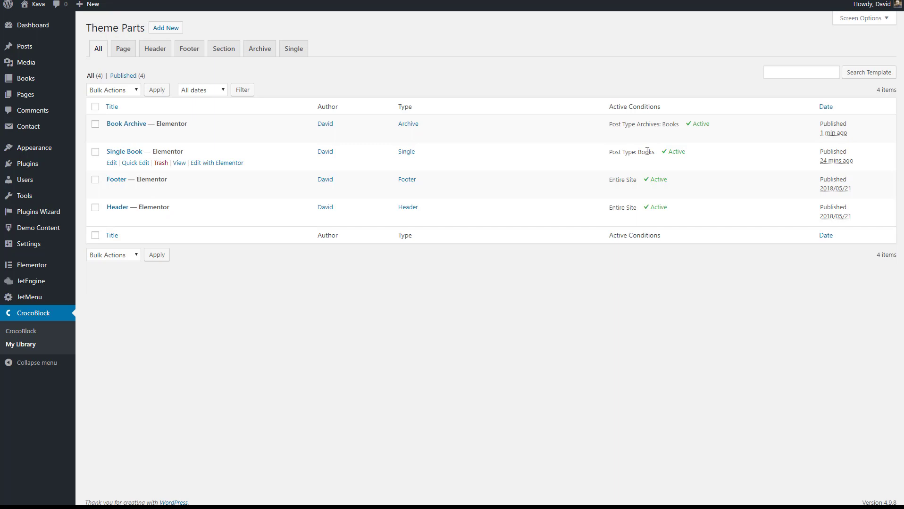
mouse_move(34, 150)
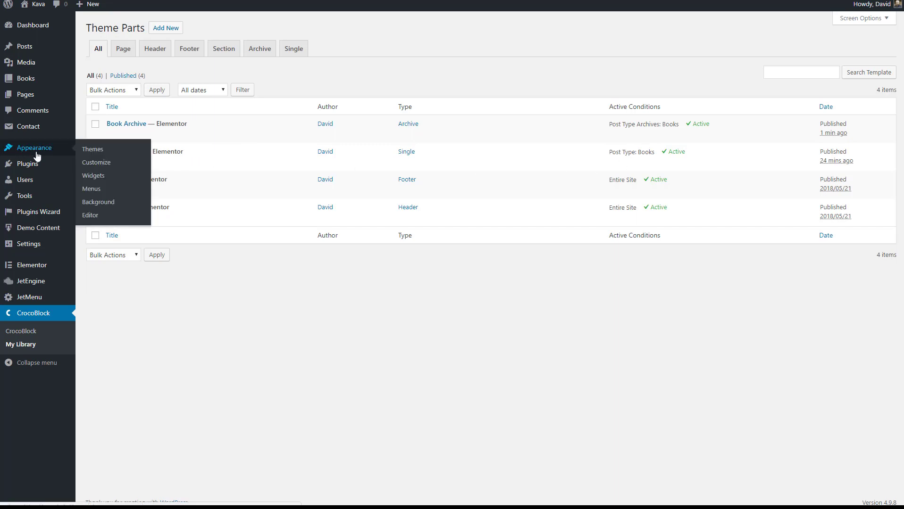
click(85, 190)
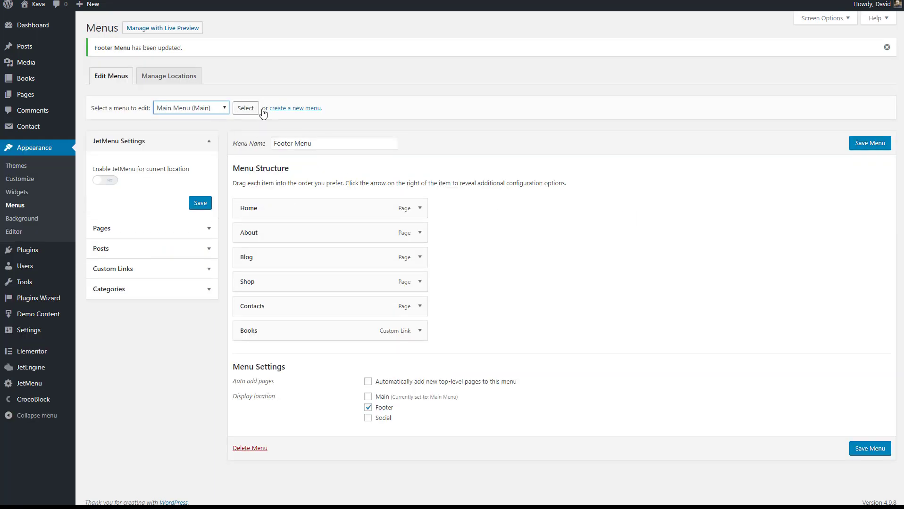
click(250, 110)
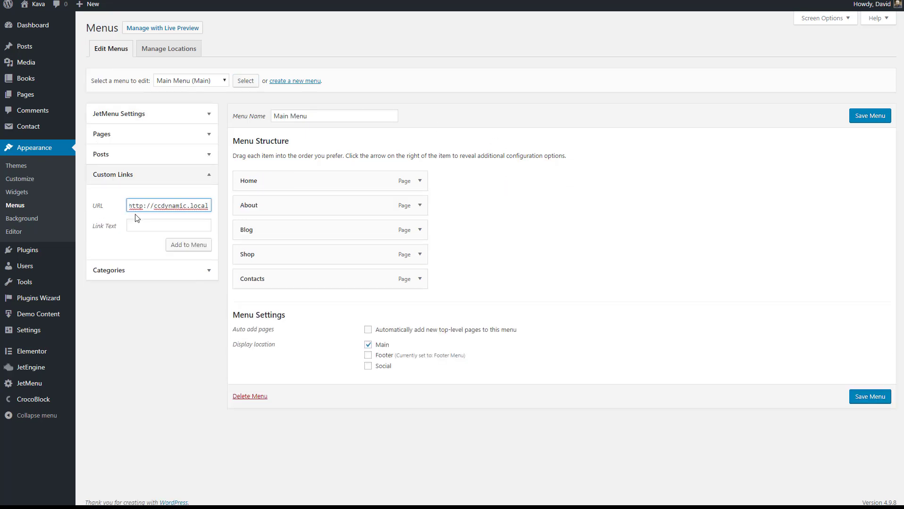
text(/books)
click(140, 226)
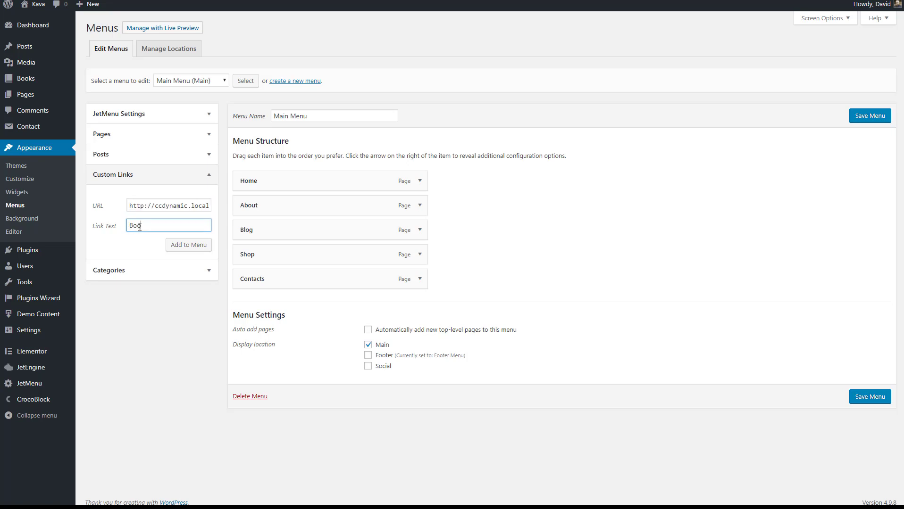
click(182, 244)
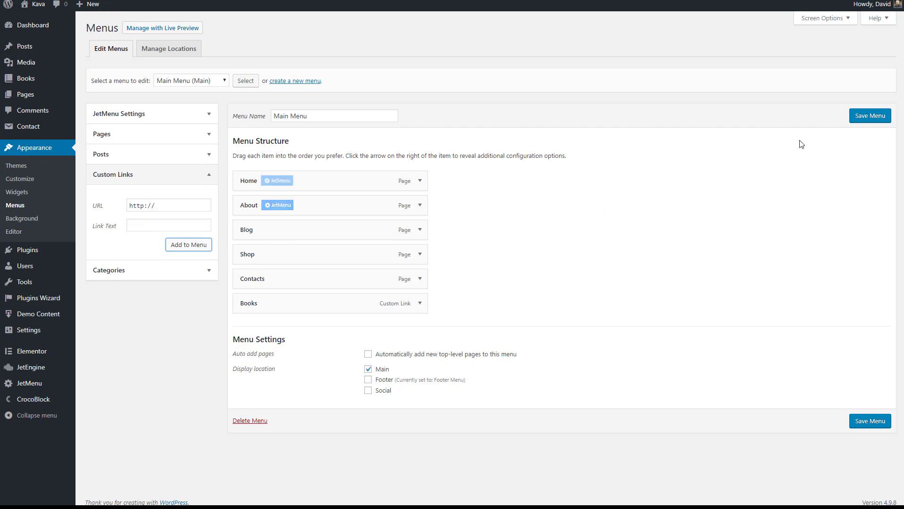
click(869, 116)
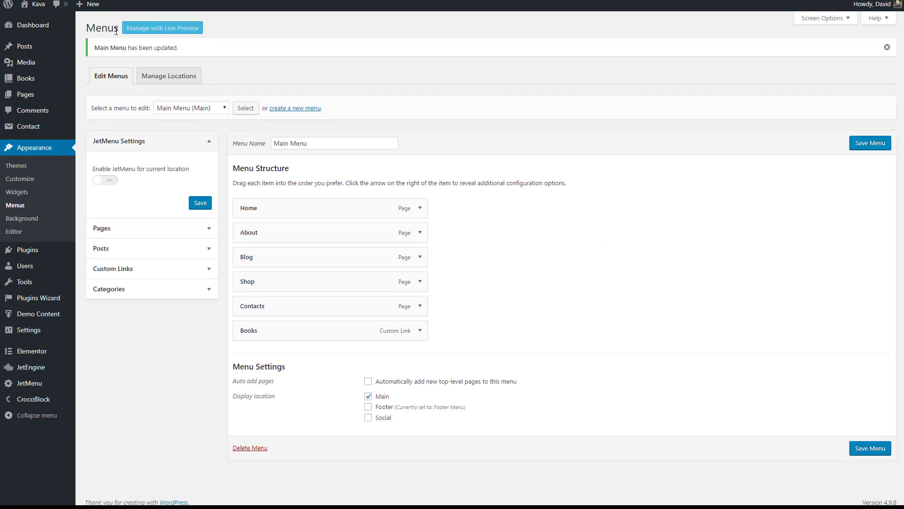
Visit the live site, review the Books archive page through its menu link, and open the Off The Grid book
click(33, 5)
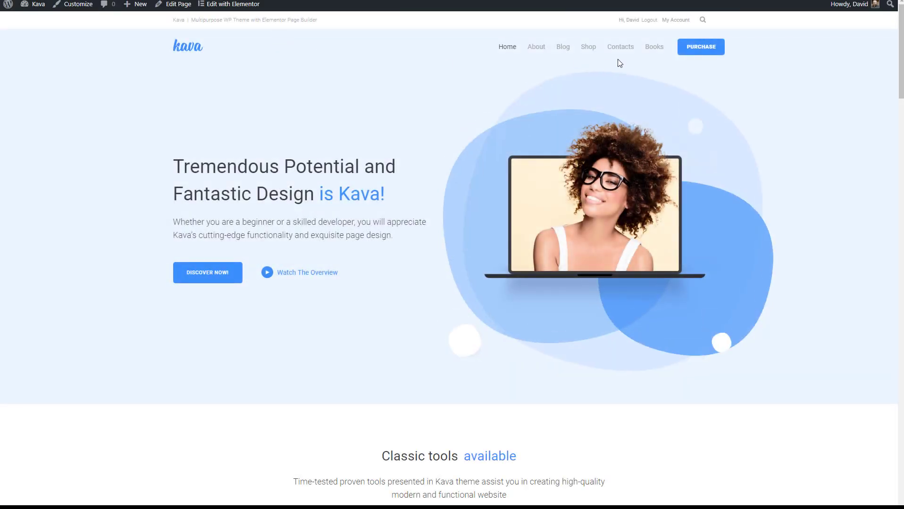
click(653, 48)
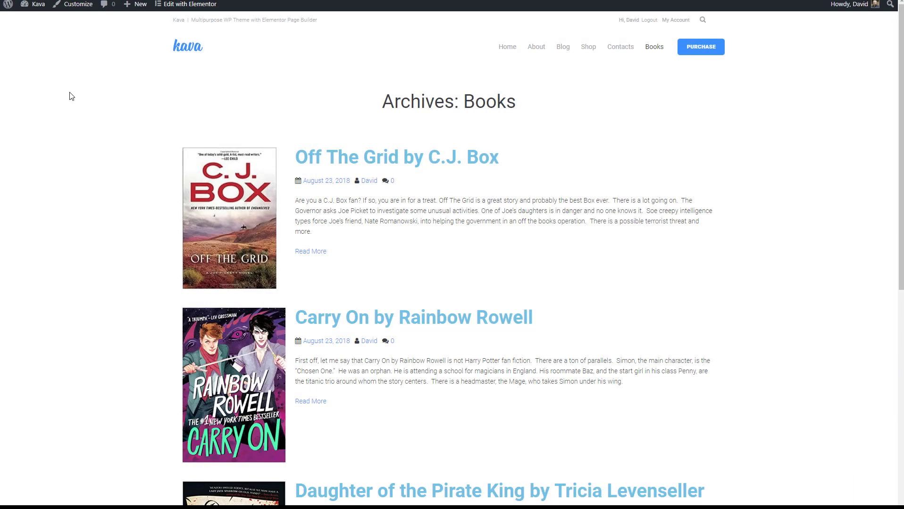
scroll(72, 96, down, 1)
scroll(73, 95, down, 5)
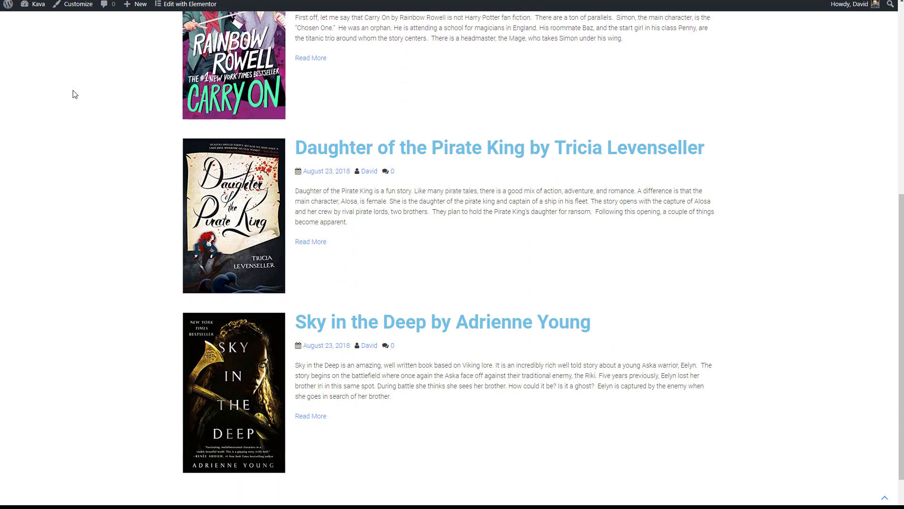
scroll(74, 95, up, 4)
scroll(73, 95, up, 2)
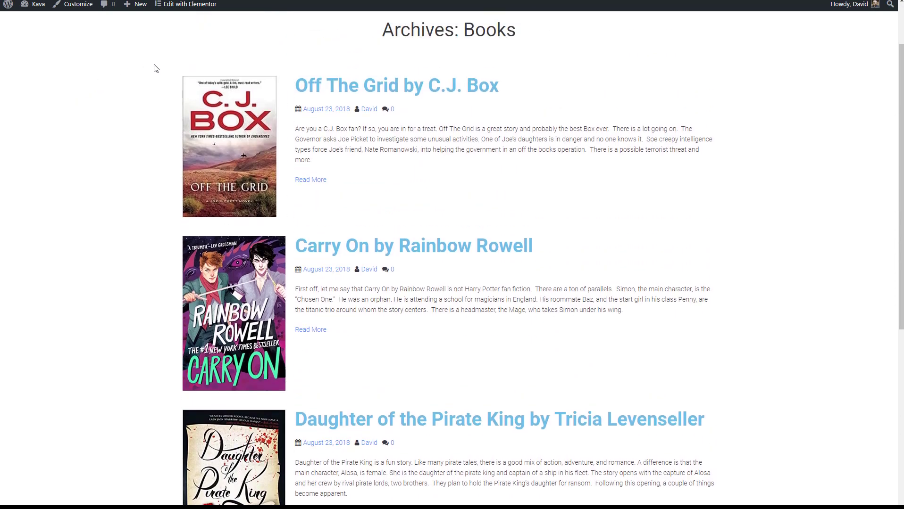
click(342, 90)
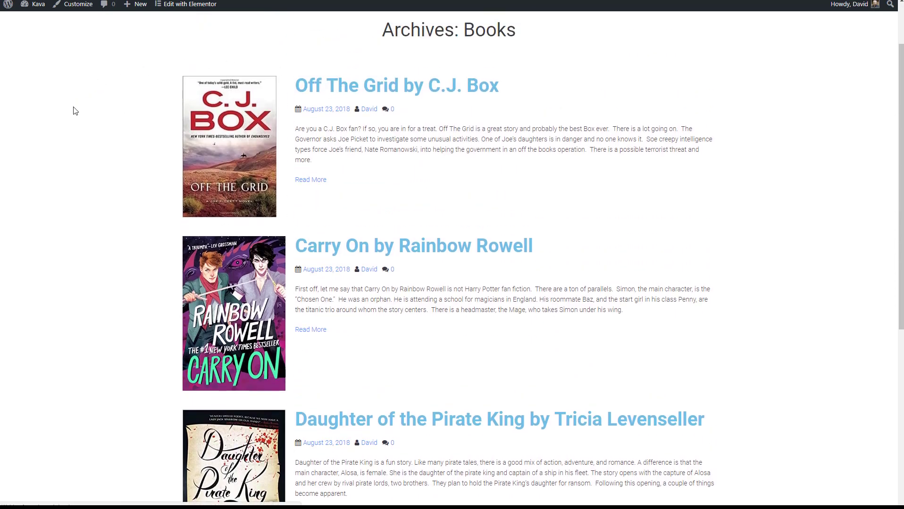